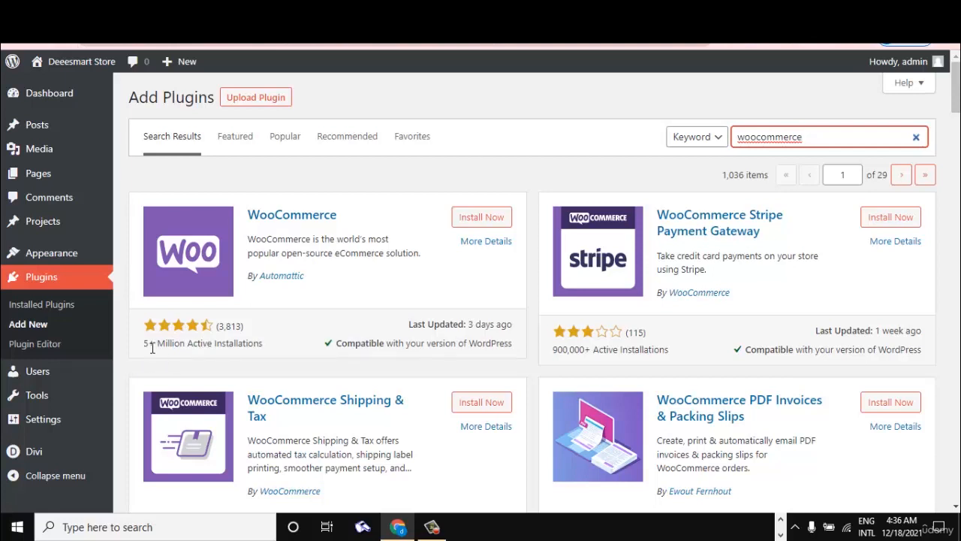
# Install and activate the WooCommerce plugin by Automattic
pyautogui.click(481, 219)
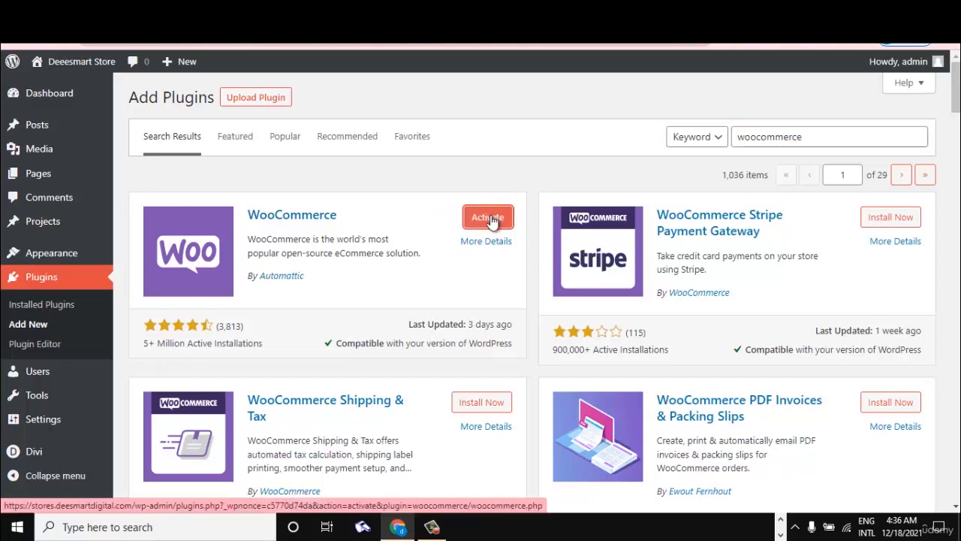
pyautogui.click(490, 218)
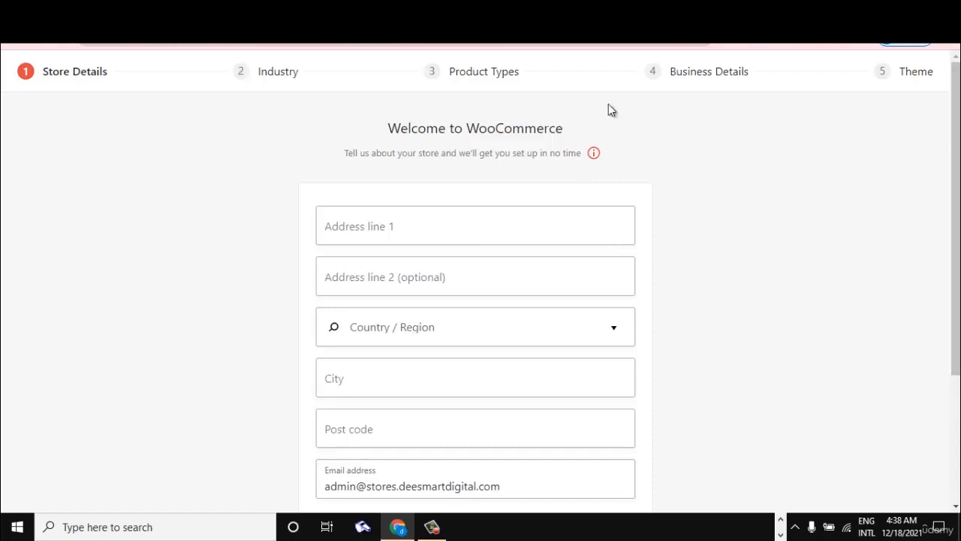
# Enter the store's street address in the first address line of the WooCommerce store details
pyautogui.click(362, 229)
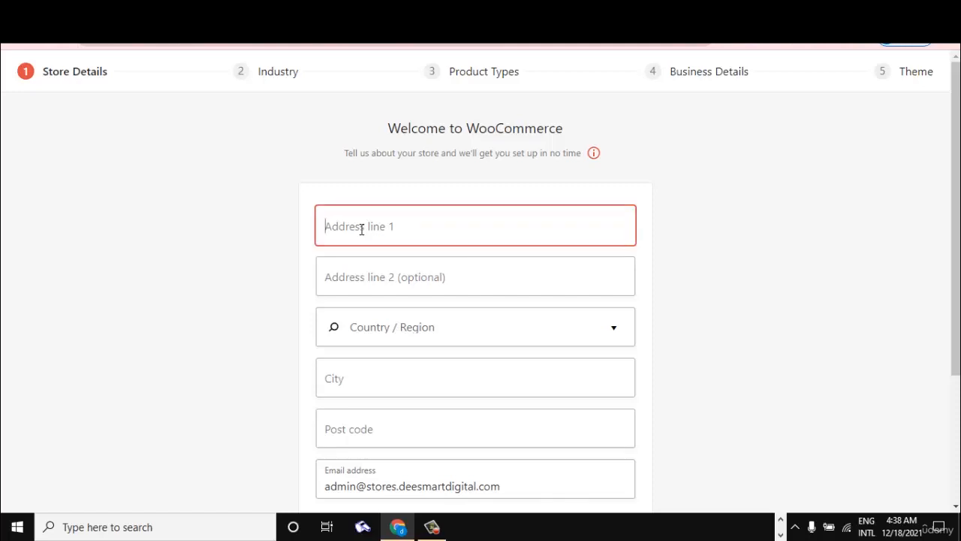
pyautogui.write('lagos')
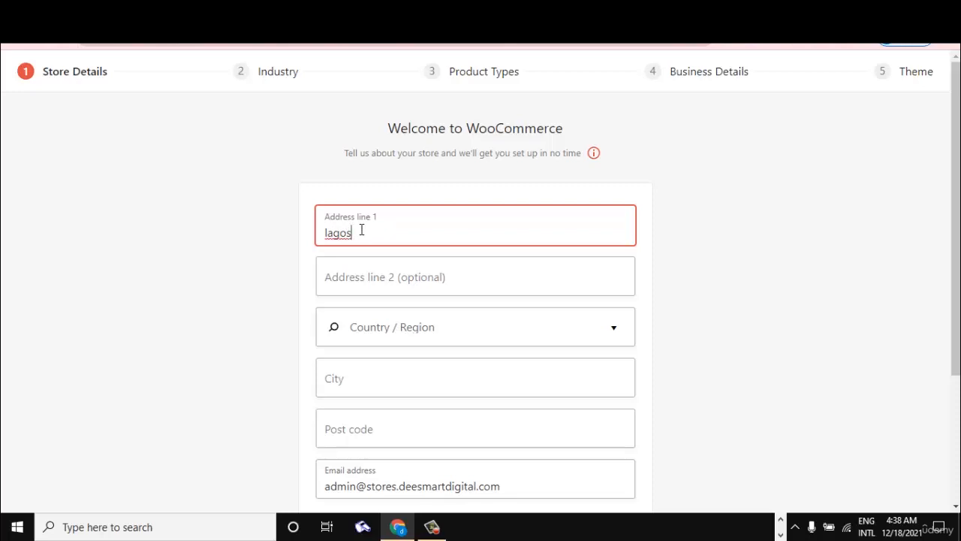
pyautogui.press('BackSpace')
pyautogui.press('BackSpace')
pyautogui.press('BackSpace')
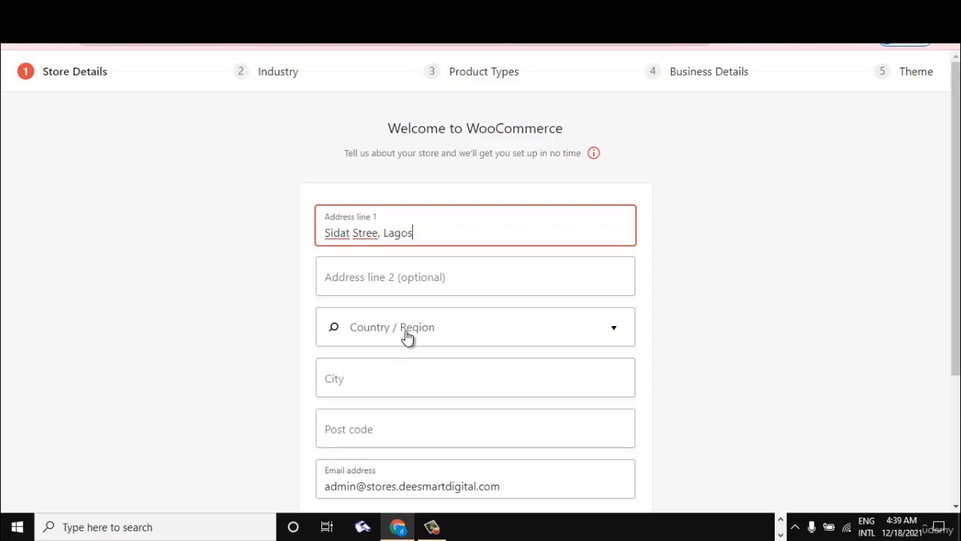
# Set the store's country / region to Nigeria — Lagos
pyautogui.click(407, 332)
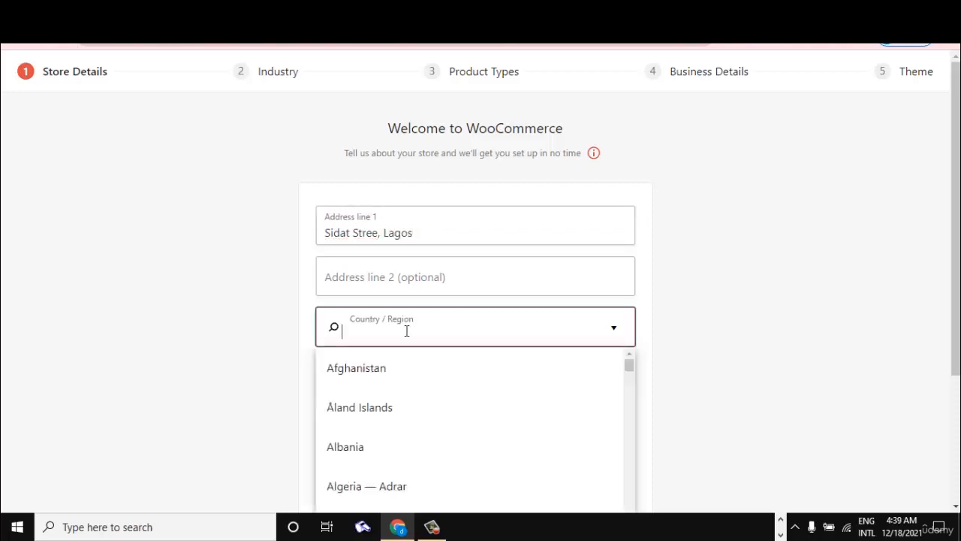
pyautogui.write('Ni')
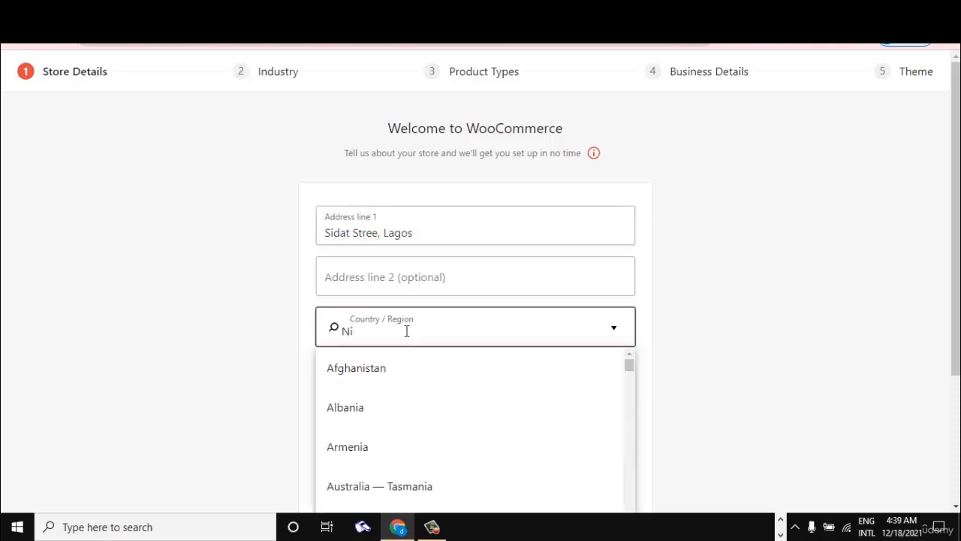
pyautogui.write('geria')
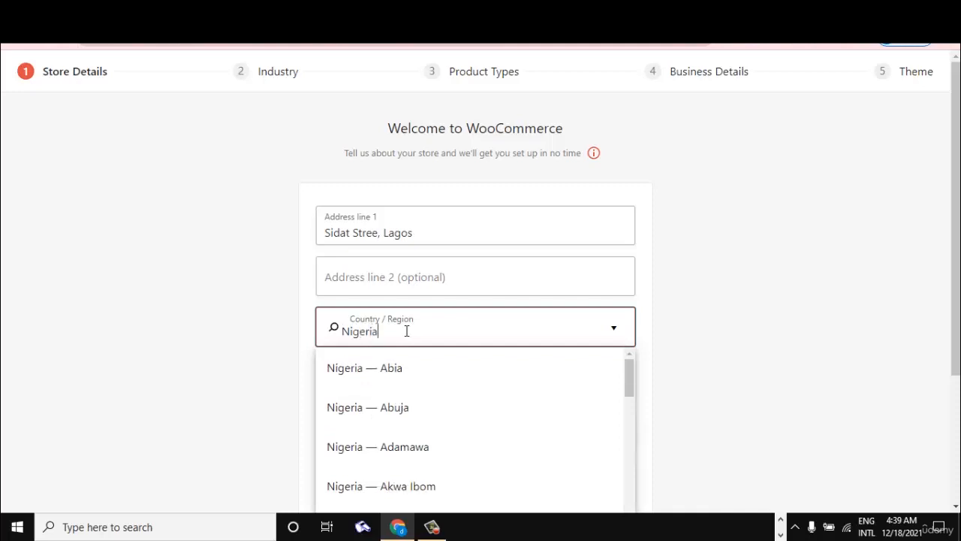
pyautogui.press('BackSpace')
pyautogui.press('BackSpace')
pyautogui.press('BackSpace')
pyautogui.press('BackSpace')
pyautogui.press('BackSpace')
pyautogui.press('BackSpace')
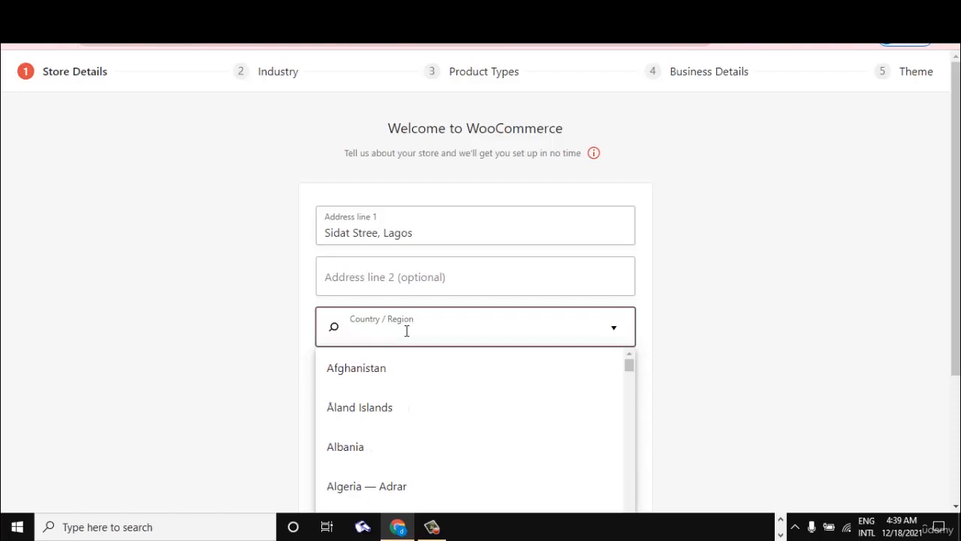
pyautogui.write('Lagos')
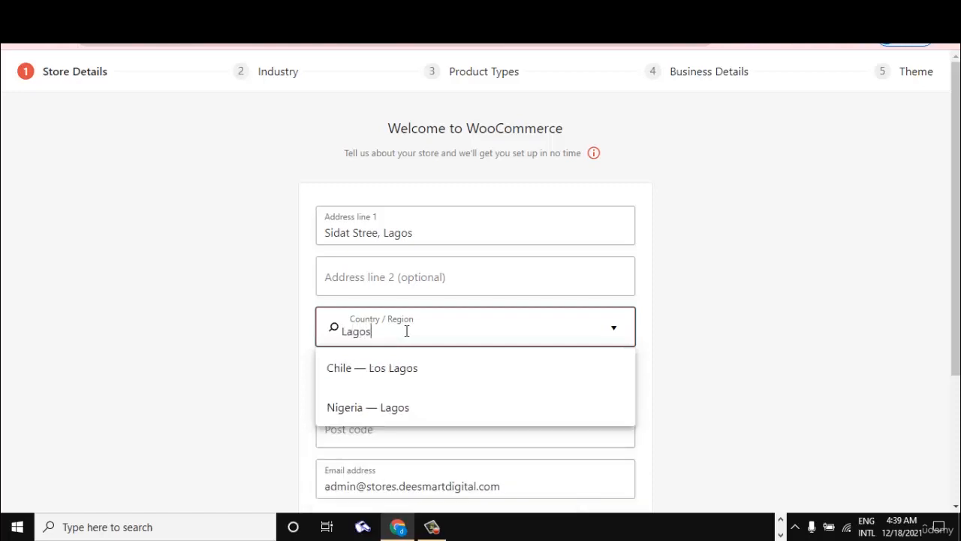
pyautogui.write(',')
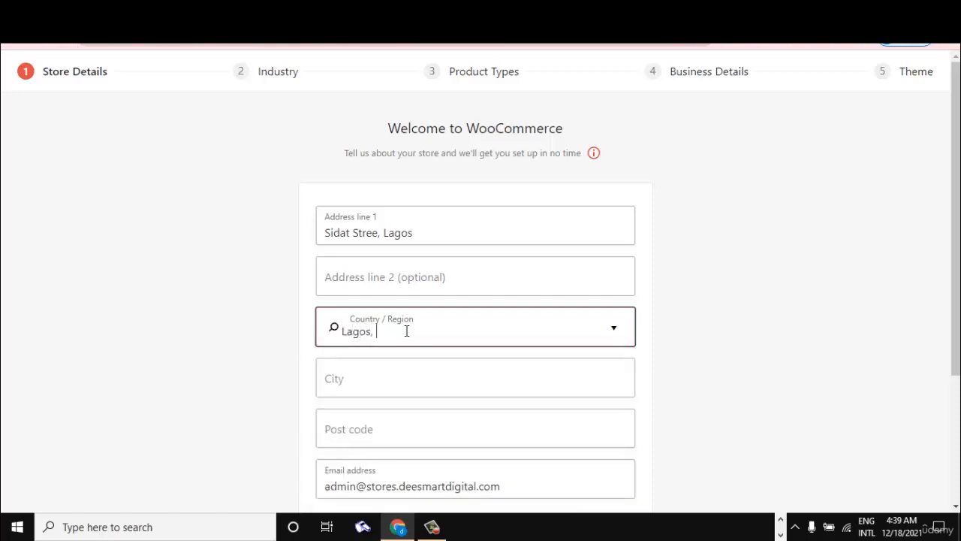
pyautogui.write(' B')
pyautogui.write('Nigeria —')
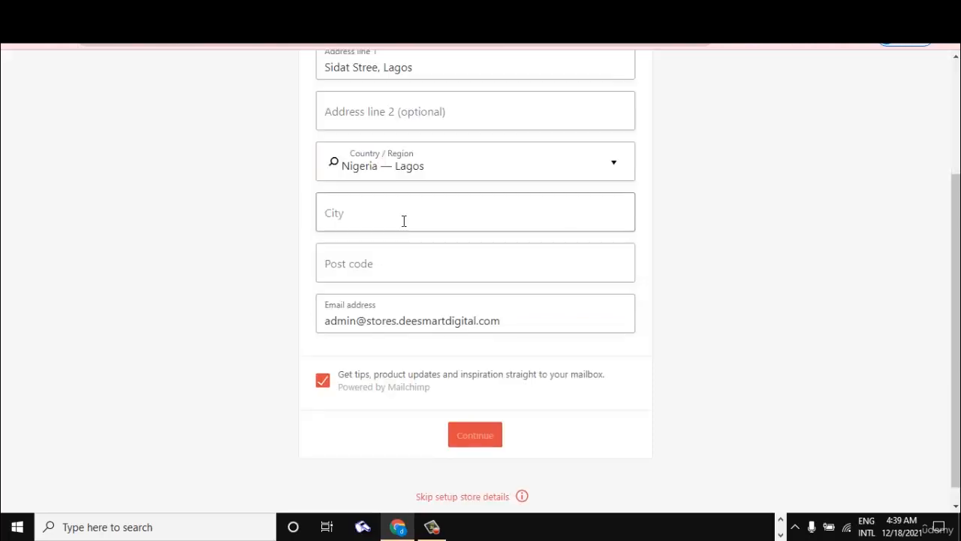
# Fill in the store's city and post code, and submit the store details
pyautogui.click(404, 221)
pyautogui.write('Lagos')
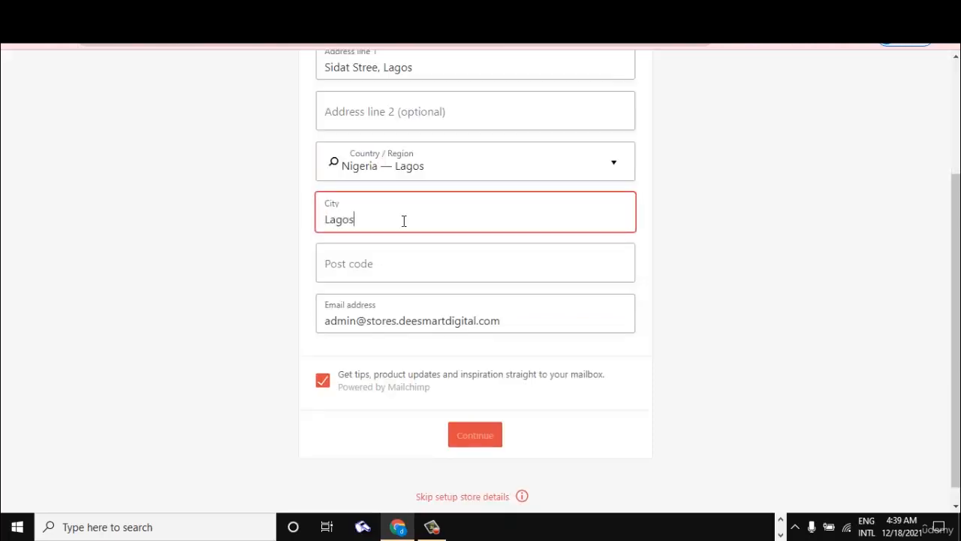
pyautogui.click(384, 257)
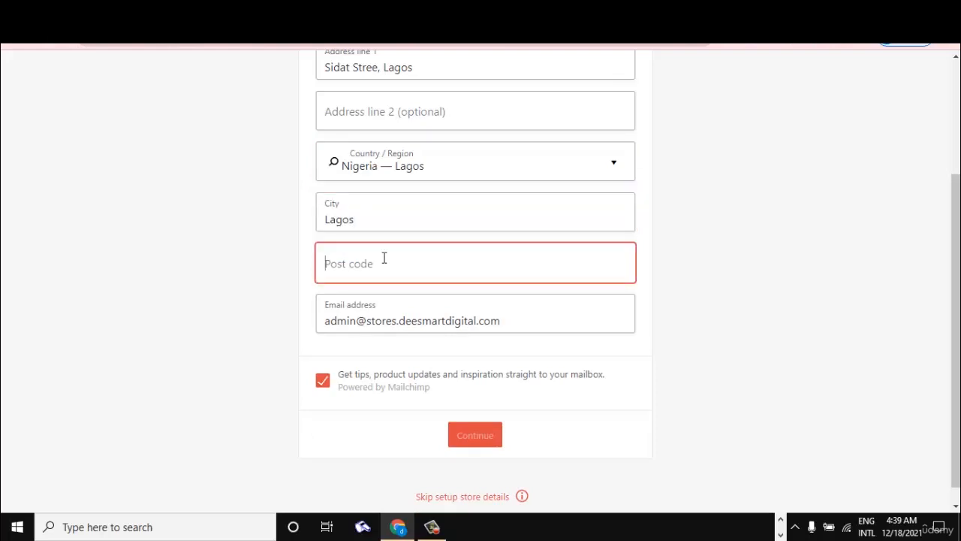
pyautogui.write('100')
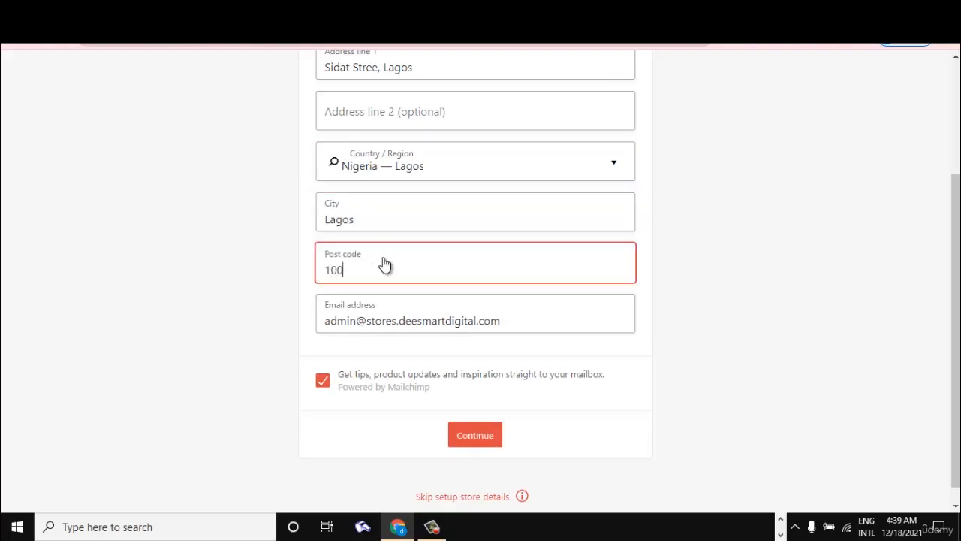
pyautogui.write('111')
pyautogui.click(491, 468)
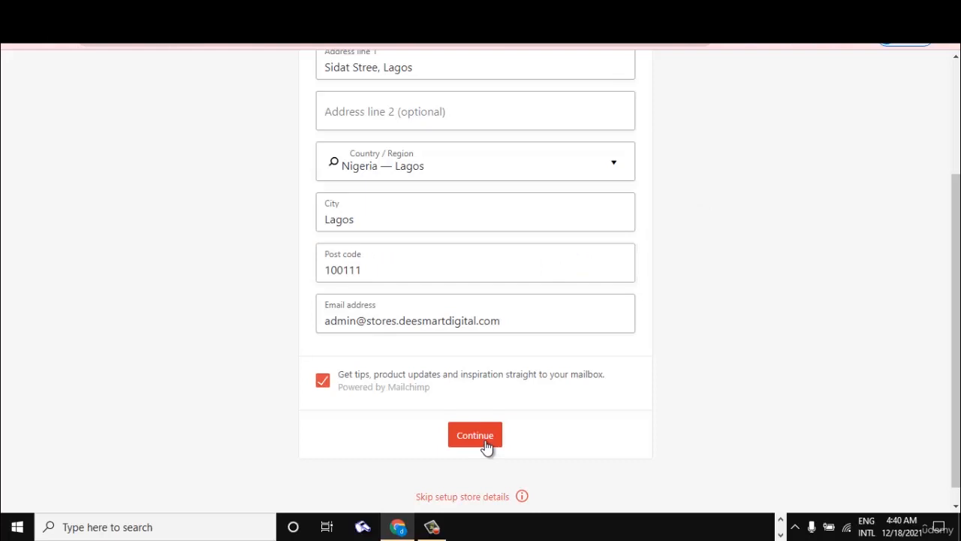
pyautogui.click(485, 443)
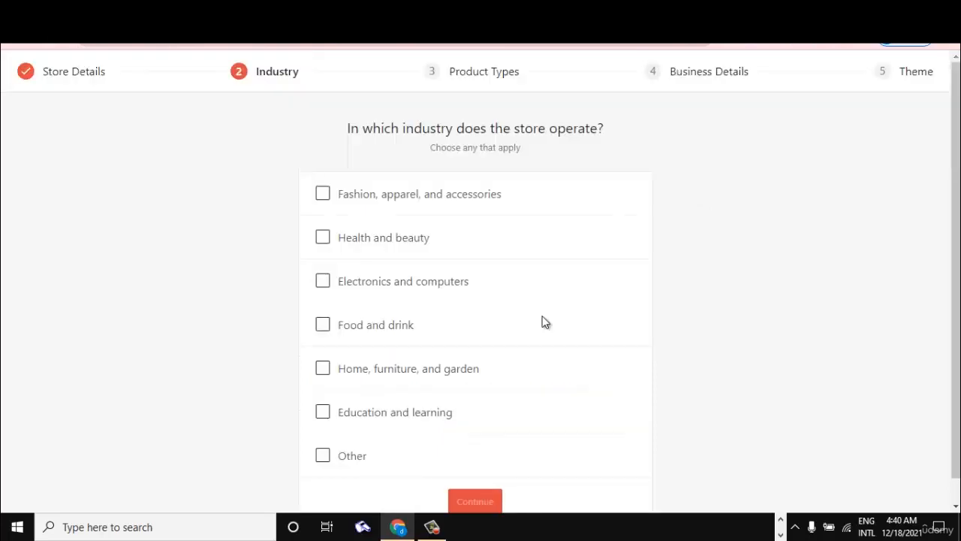
# Choose Fashion, apparel, and accessories as the industry and continue with only Physical products as the product type
pyautogui.scroll(-1, 960, 192)
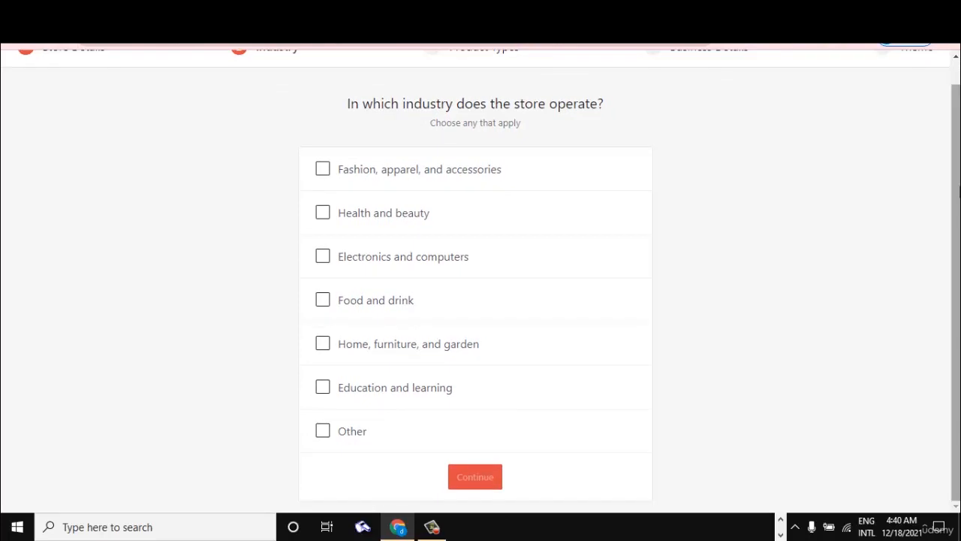
pyautogui.click(322, 169)
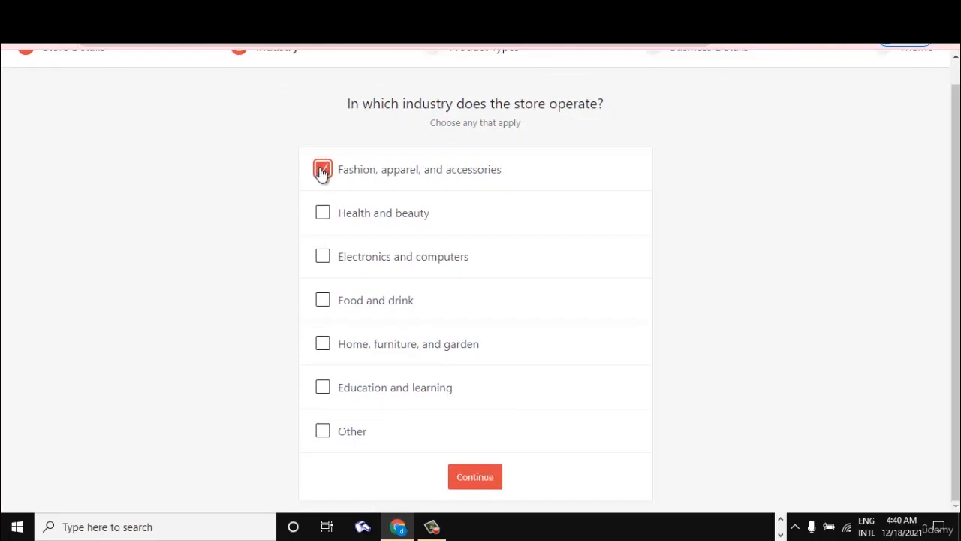
pyautogui.click(483, 473)
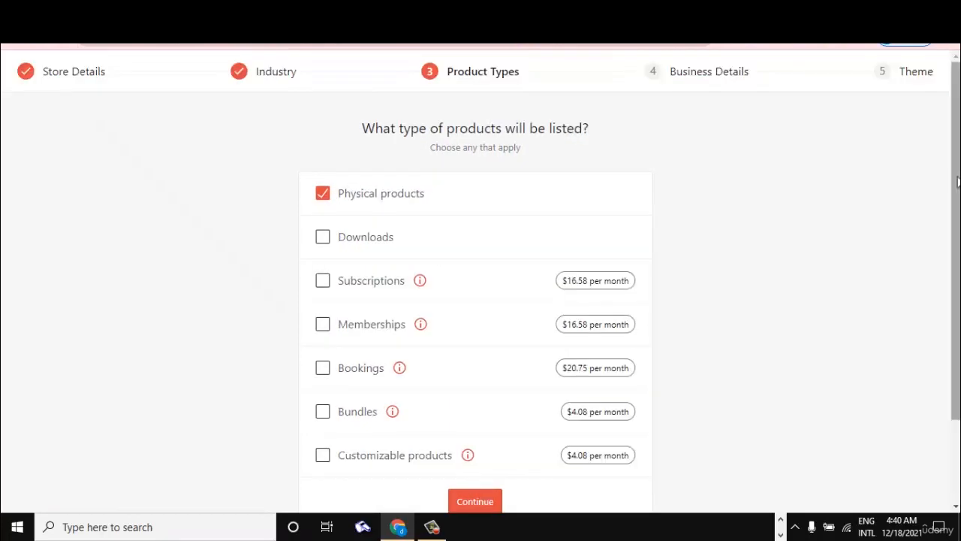
pyautogui.moveTo(957, 178); pyautogui.dragTo(960, 247)
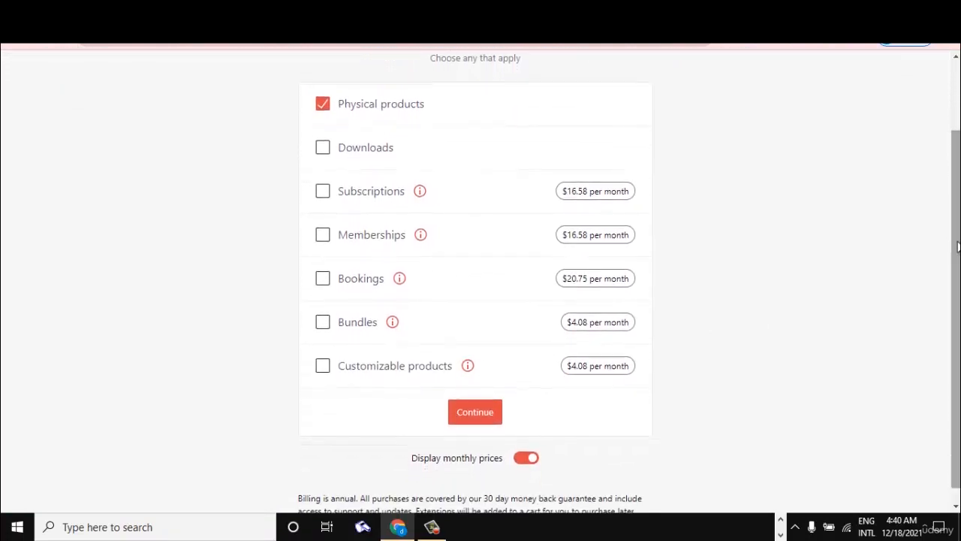
pyautogui.click(472, 413)
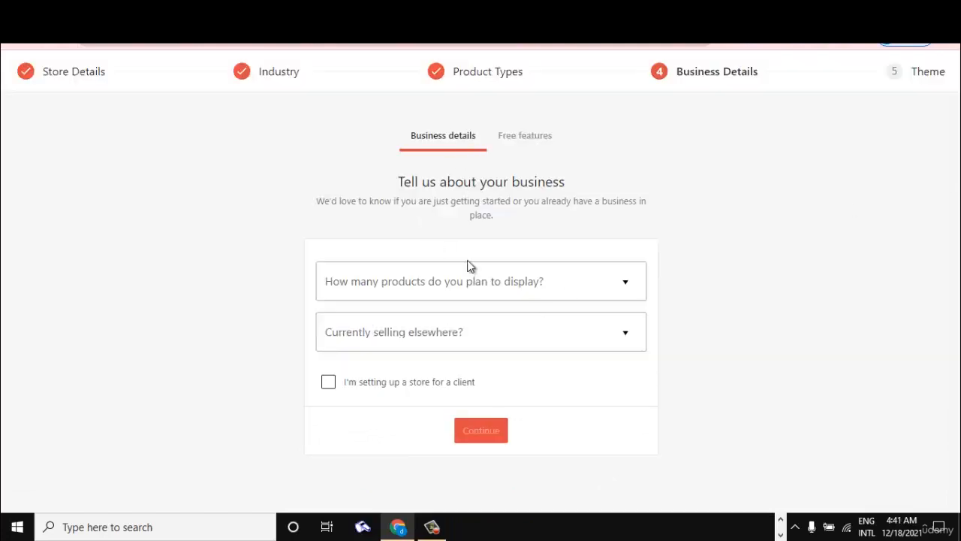
# Set the planned product count to 1,000+ and currently selling elsewhere to No, and submit the business details
pyautogui.click(531, 288)
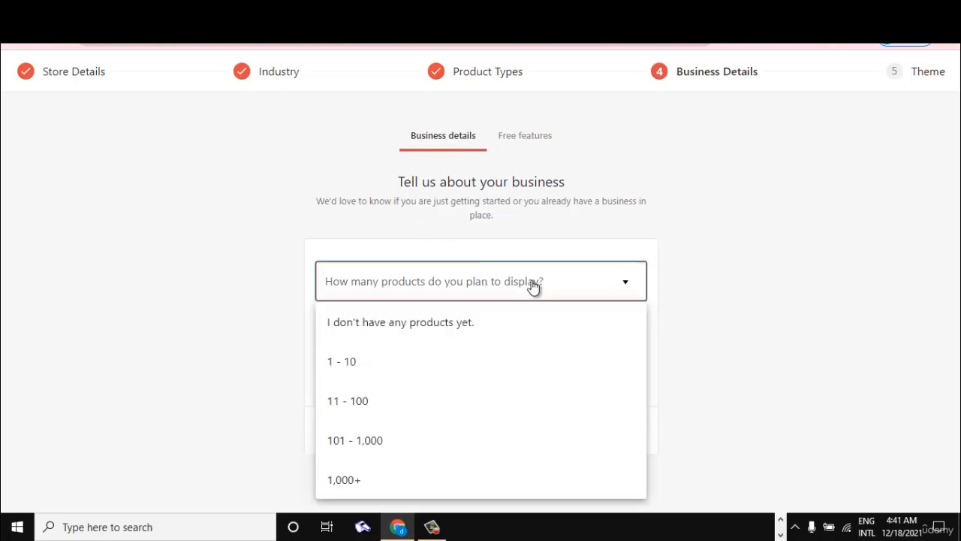
pyautogui.click(343, 484)
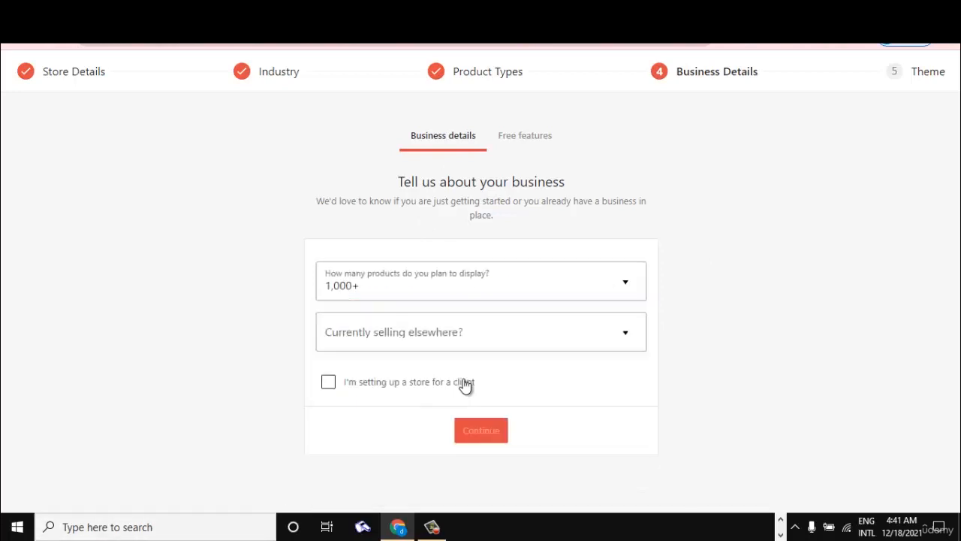
pyautogui.click(507, 329)
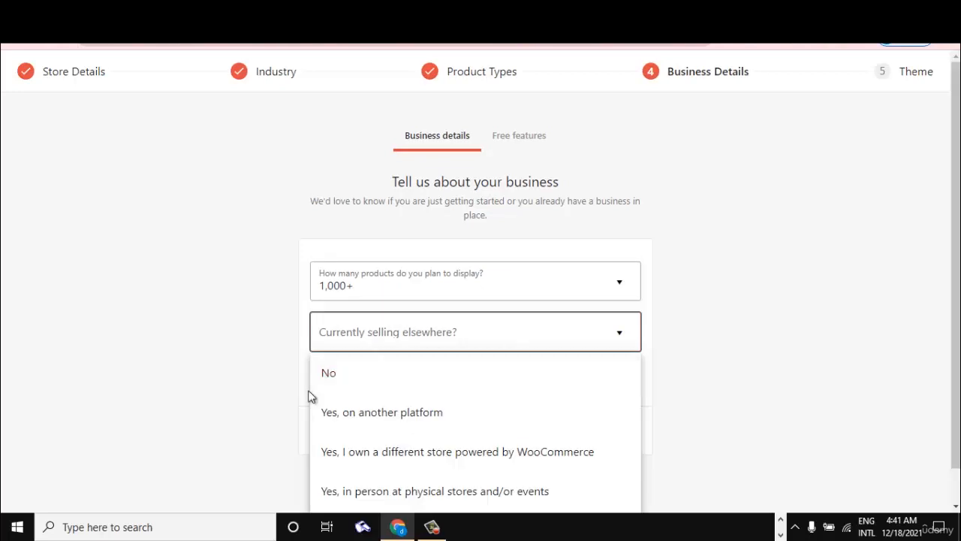
pyautogui.click(338, 379)
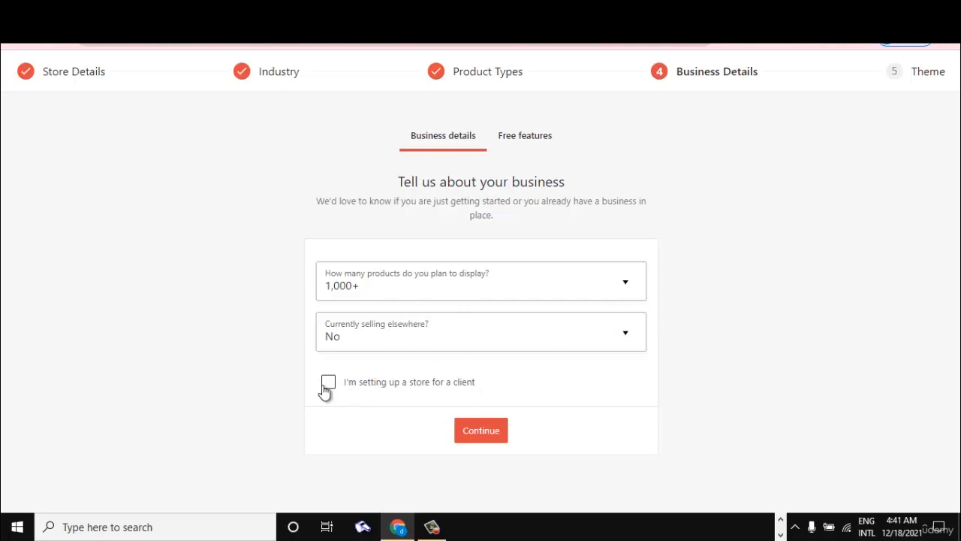
pyautogui.click(487, 434)
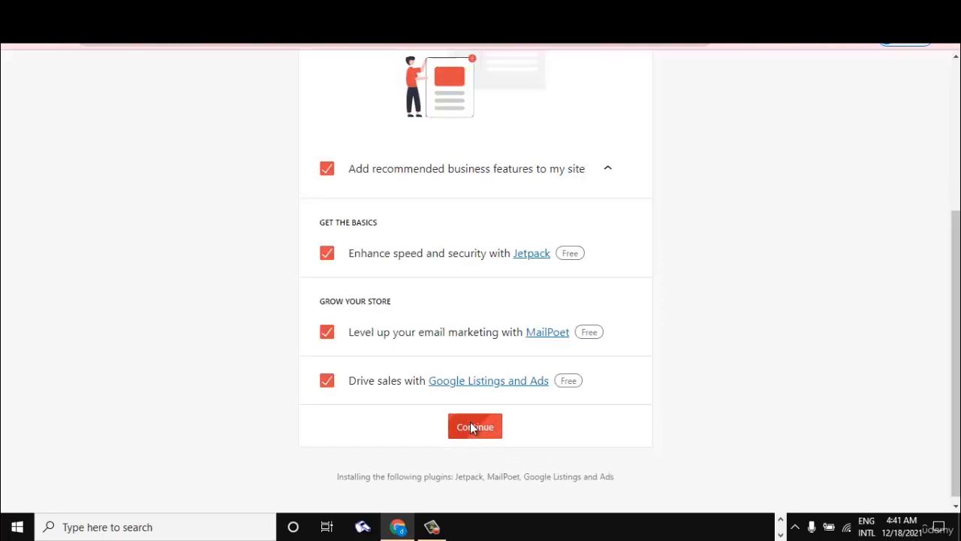
# Accept the recommended free business features and continue with the currently active Divi theme
pyautogui.click(472, 426)
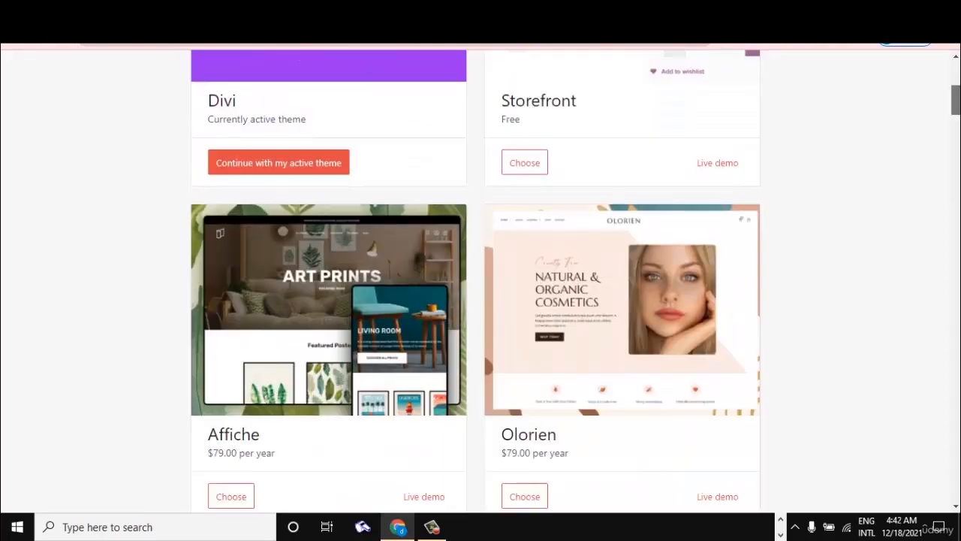
pyautogui.scroll(-1, 564, 215)
pyautogui.scroll(2, 565, 215)
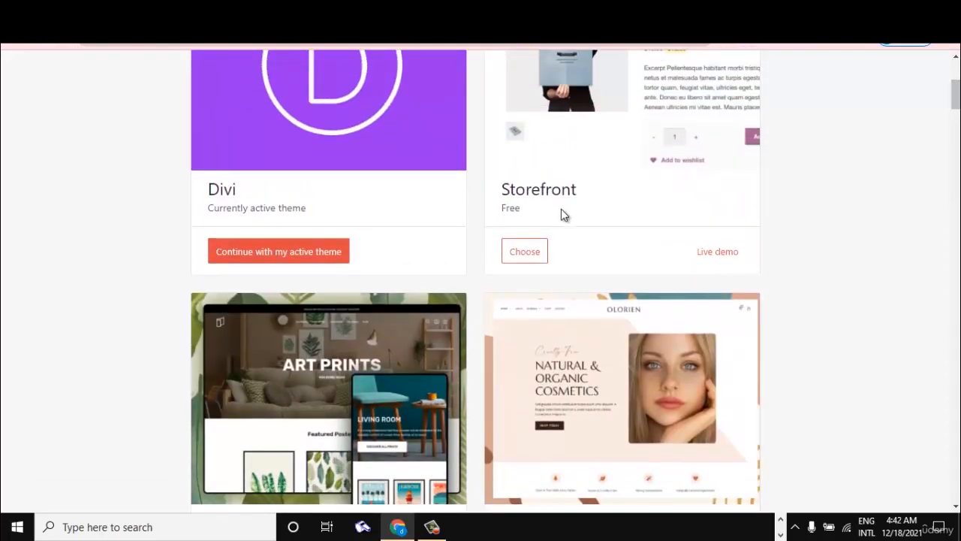
pyautogui.moveTo(956, 92); pyautogui.dragTo(957, 81)
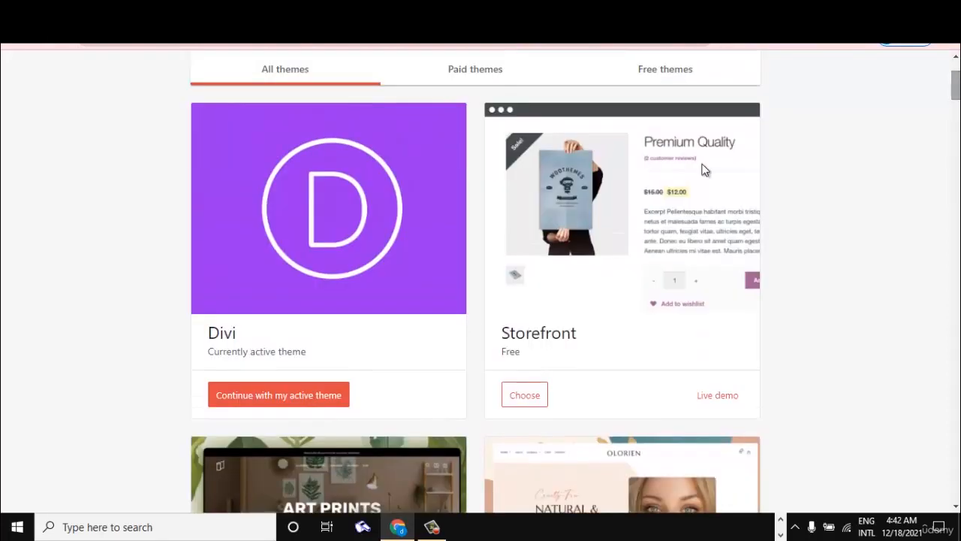
pyautogui.click(303, 398)
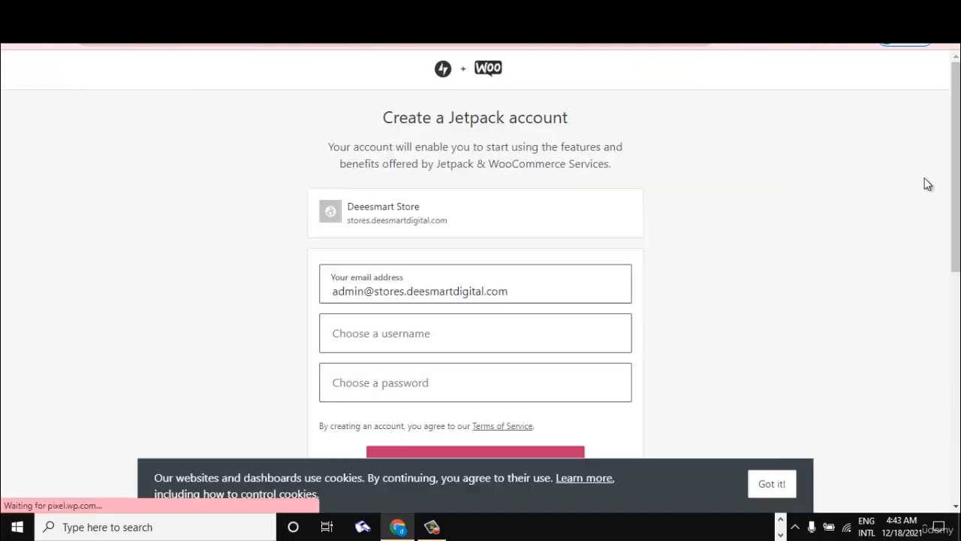
# Proceed through the Jetpack account page and return to the store's WordPress dashboard
pyautogui.scroll(-2, 928, 184)
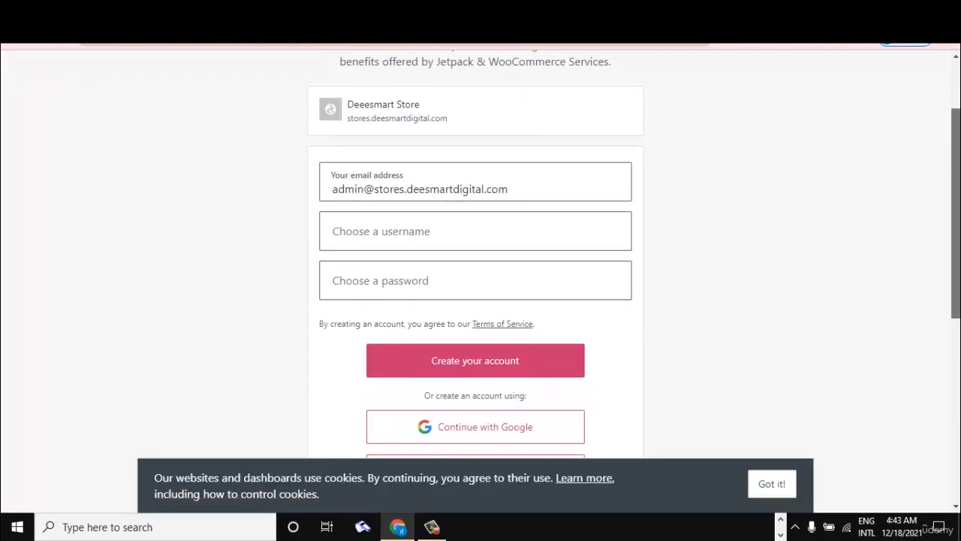
pyautogui.moveTo(959, 185); pyautogui.dragTo(959, 368)
pyautogui.click(504, 339)
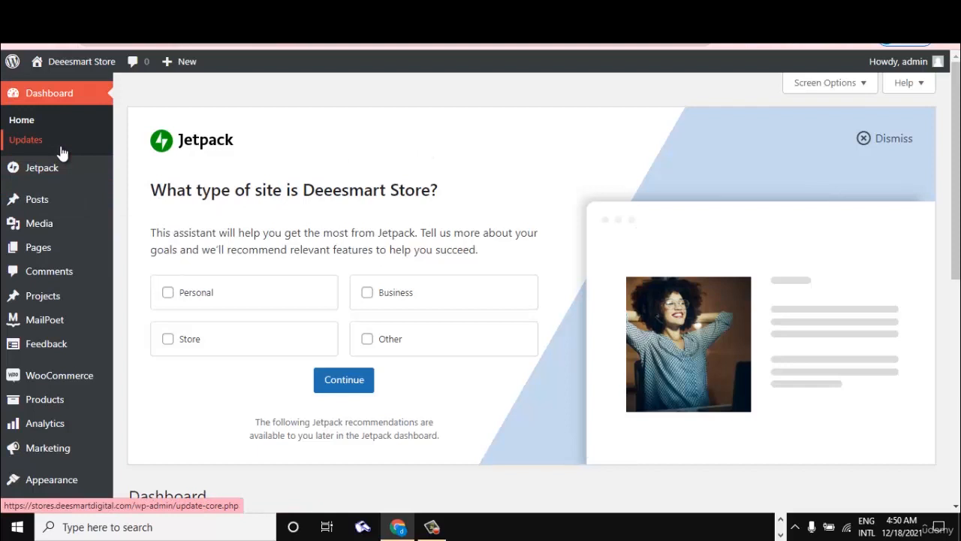
# Deactivate the Jetpack plugin and delete it from the store's installed plugins
pyautogui.scroll(-3, 64, 357)
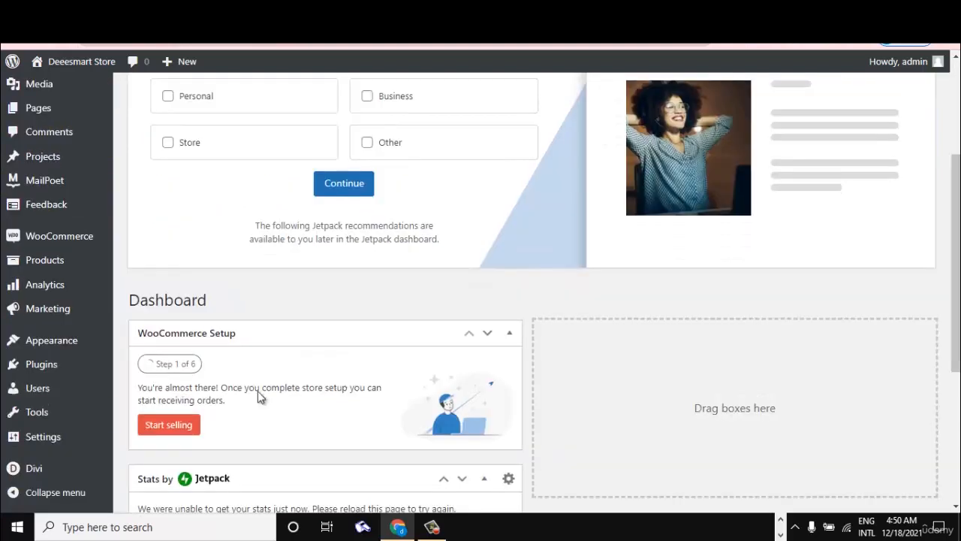
pyautogui.moveTo(69, 367)
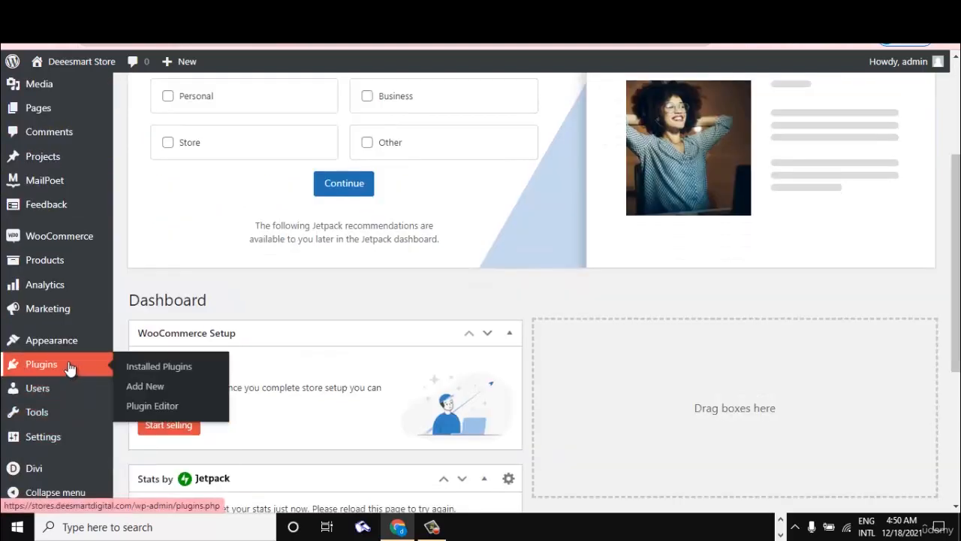
pyautogui.click(158, 368)
pyautogui.scroll(-1, 526, 293)
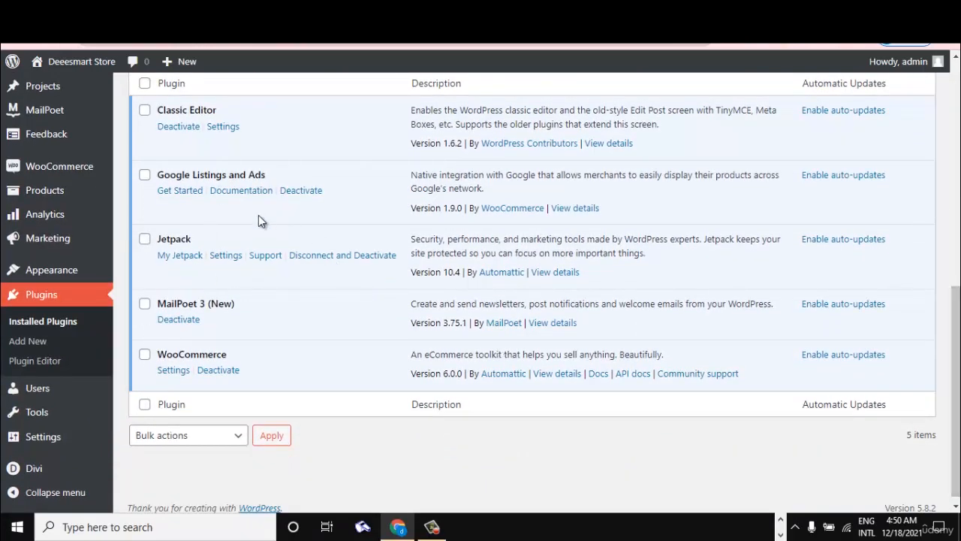
pyautogui.click(737, 453)
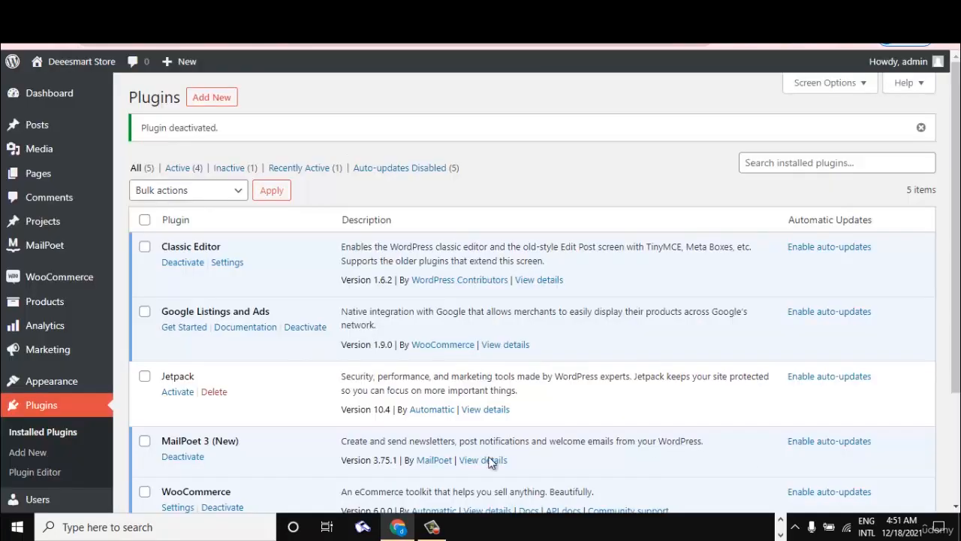
pyautogui.click(214, 392)
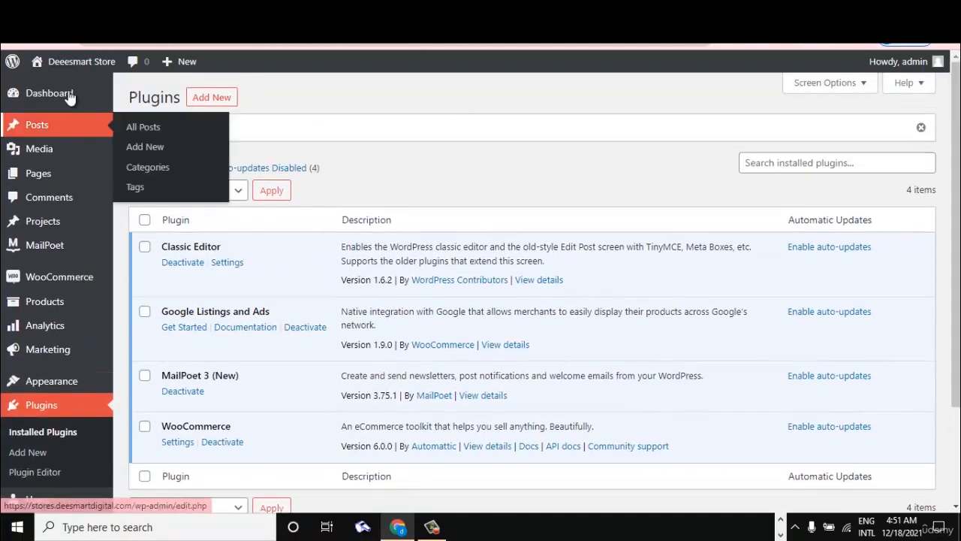
# Return to the dashboard and examine the list of all site pages, including the shop, cart, checkout and account pages
pyautogui.click(60, 93)
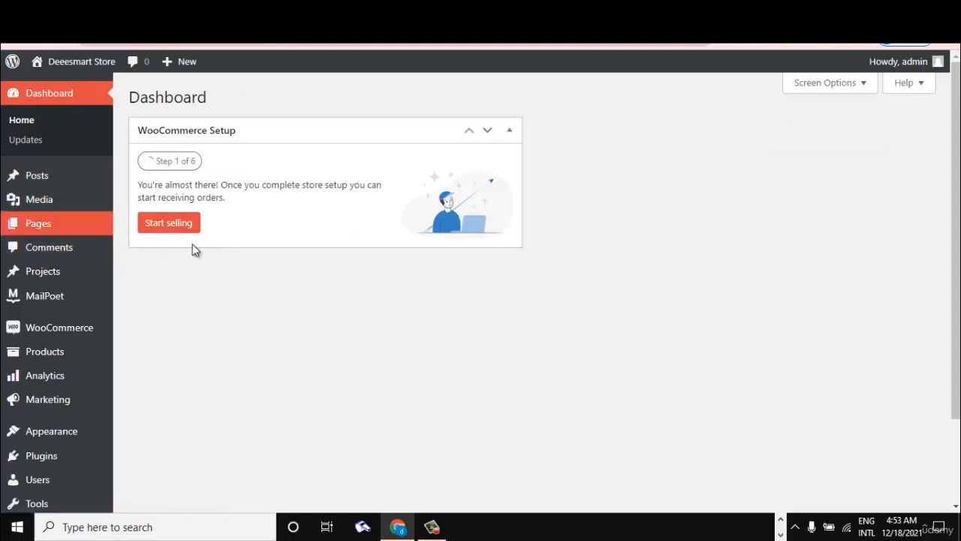
pyautogui.moveTo(957, 194)
pyautogui.mouseDown()
pyautogui.moveTo(957, 276)
pyautogui.moveTo(957, 194)
pyautogui.mouseUp()
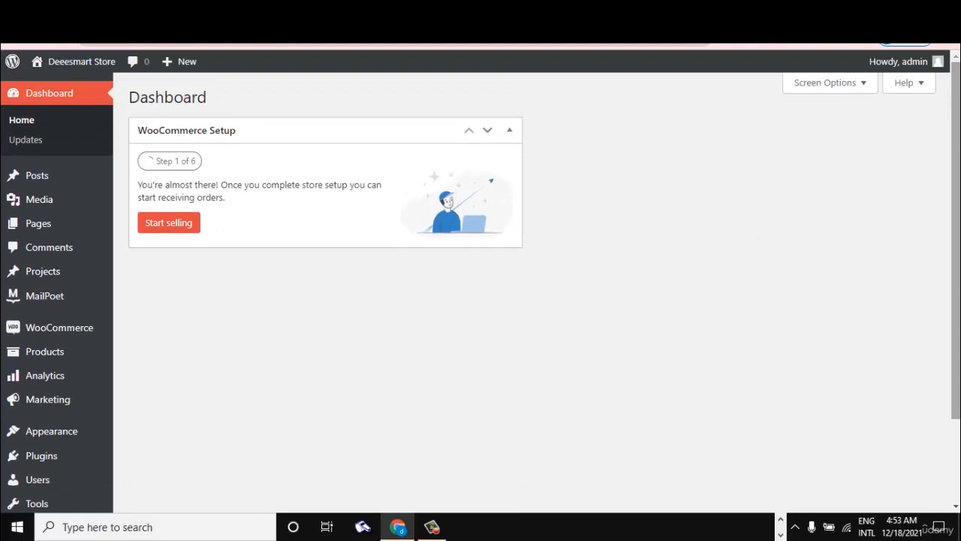
pyautogui.moveTo(33, 224)
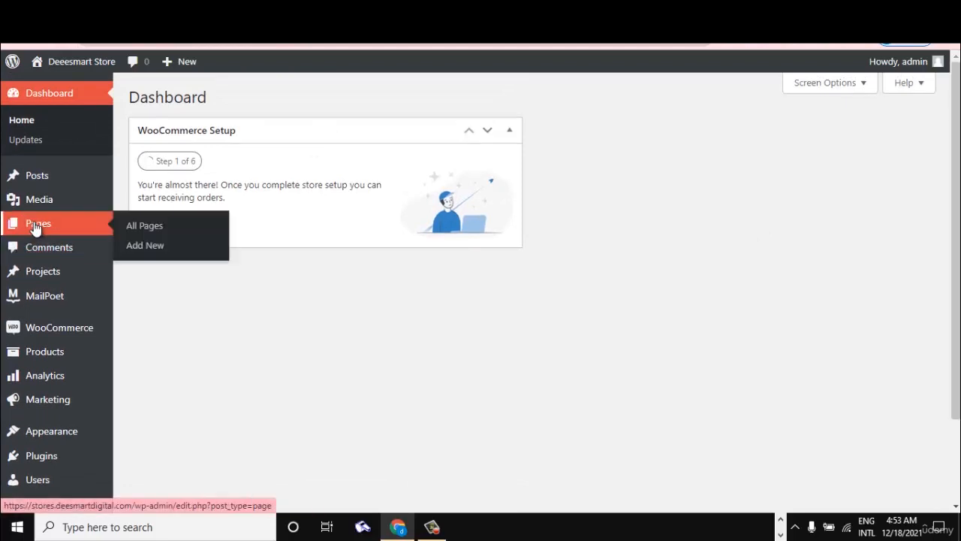
pyautogui.click(152, 226)
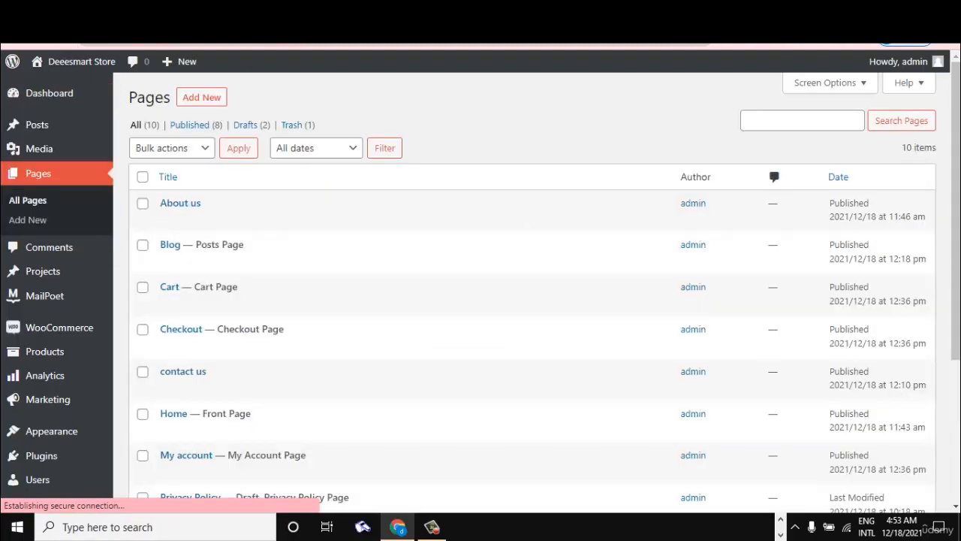
pyautogui.moveTo(956, 161); pyautogui.dragTo(956, 224)
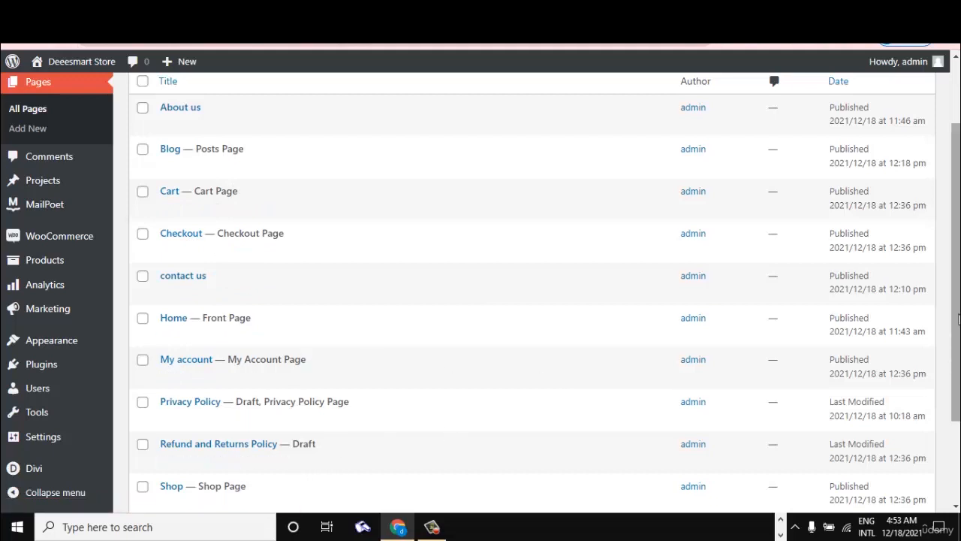
pyautogui.moveTo(958, 308); pyautogui.dragTo(950, 121)
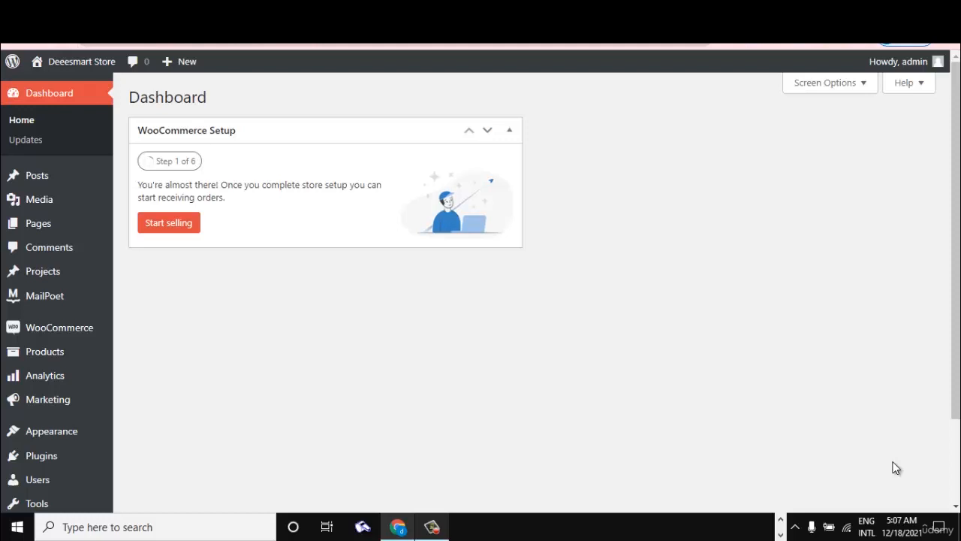
# Open the general WooCommerce settings and set the selling locations to Sell to specific countries
pyautogui.moveTo(60, 328)
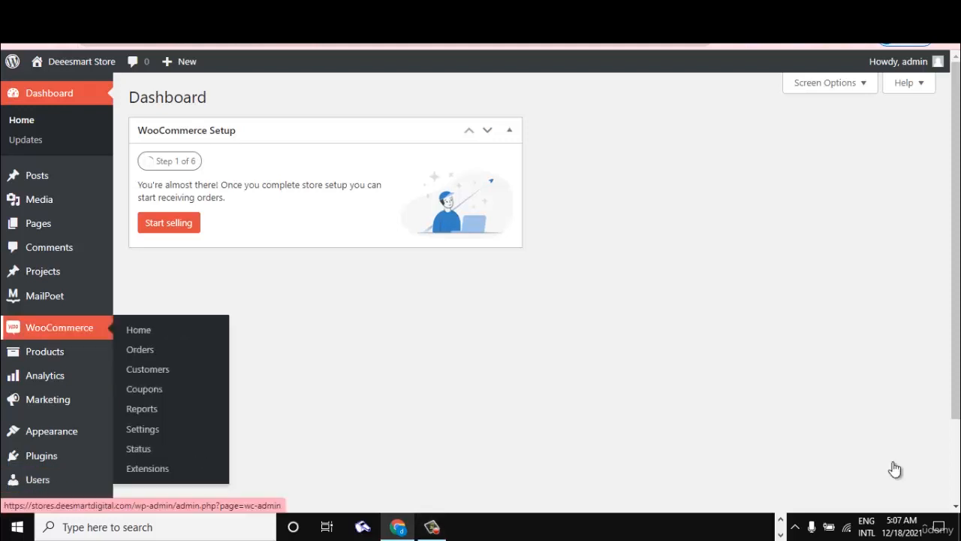
pyautogui.click(143, 429)
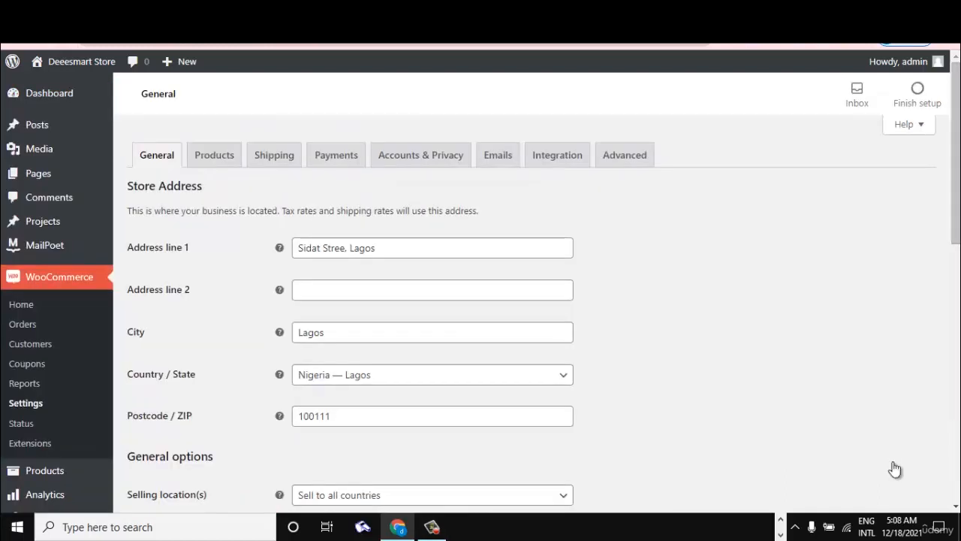
pyautogui.scroll(-4, 895, 468)
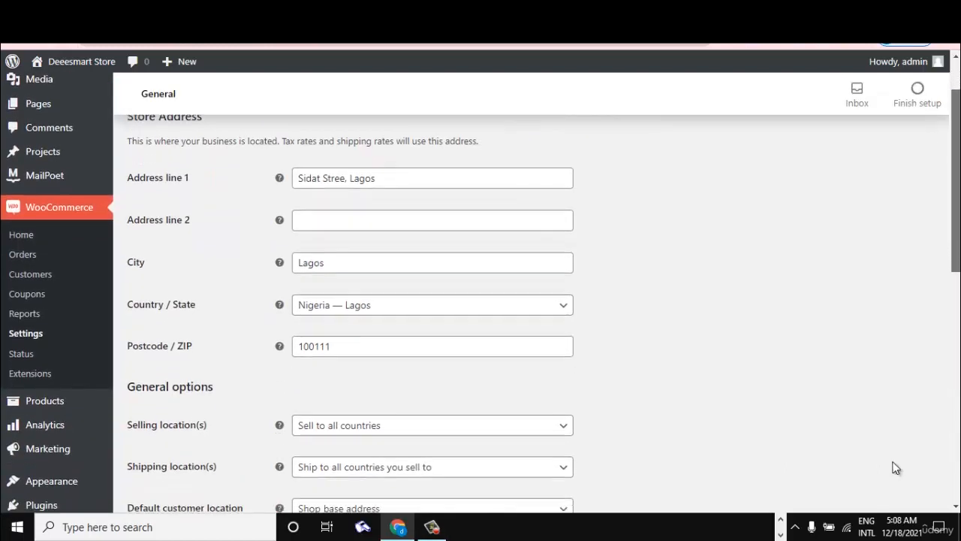
pyautogui.scroll(-2, 895, 468)
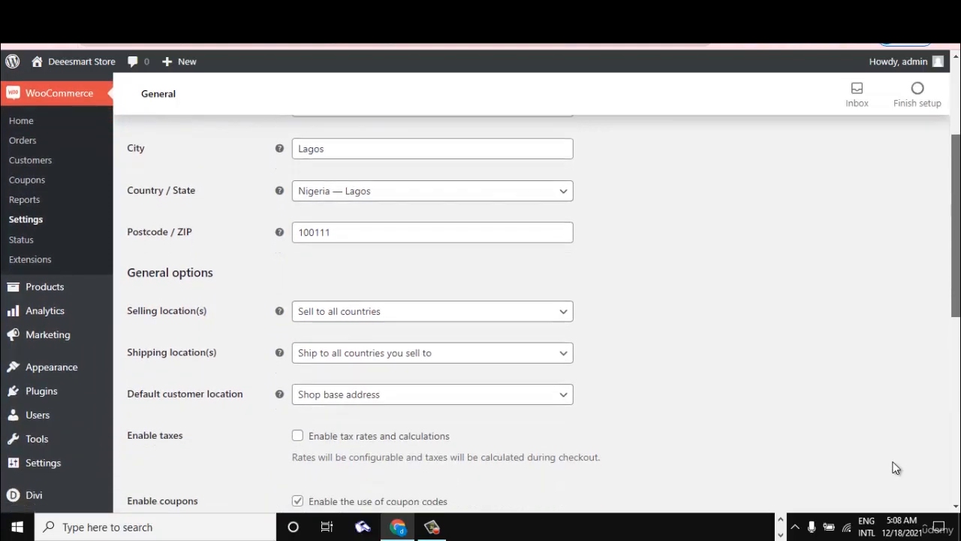
pyautogui.scroll(-1, 895, 467)
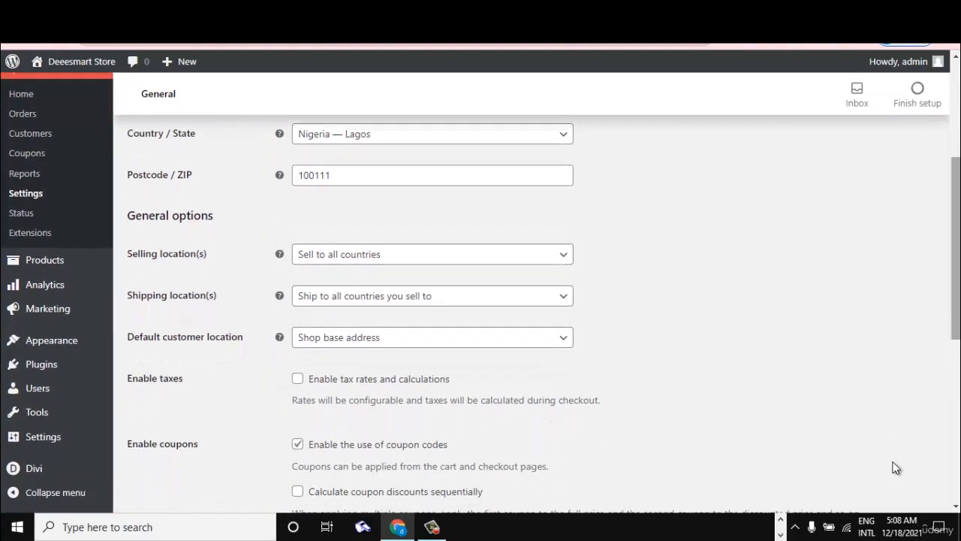
pyautogui.click(433, 254)
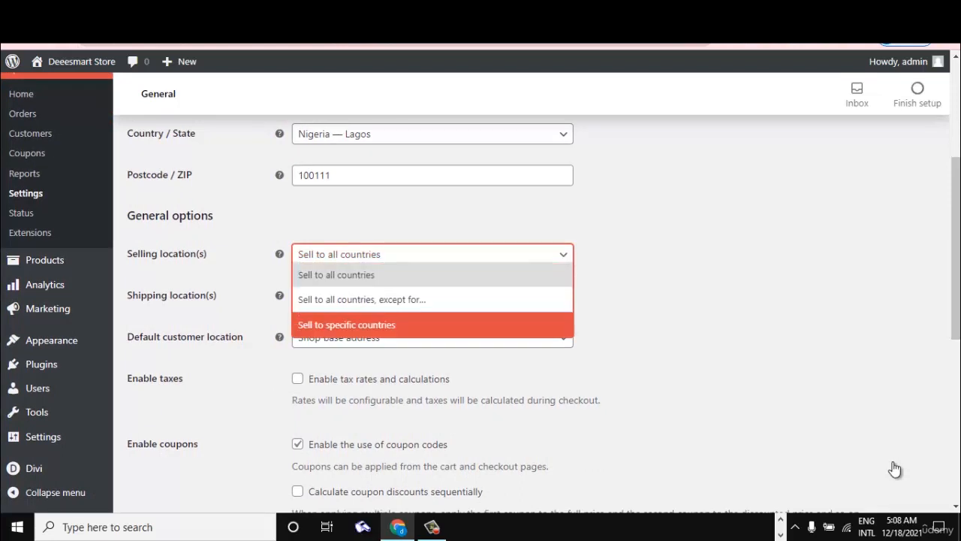
pyautogui.click(433, 325)
# Add Nigeria and United States (US) as the specific countries the store sells to
pyautogui.click(432, 300)
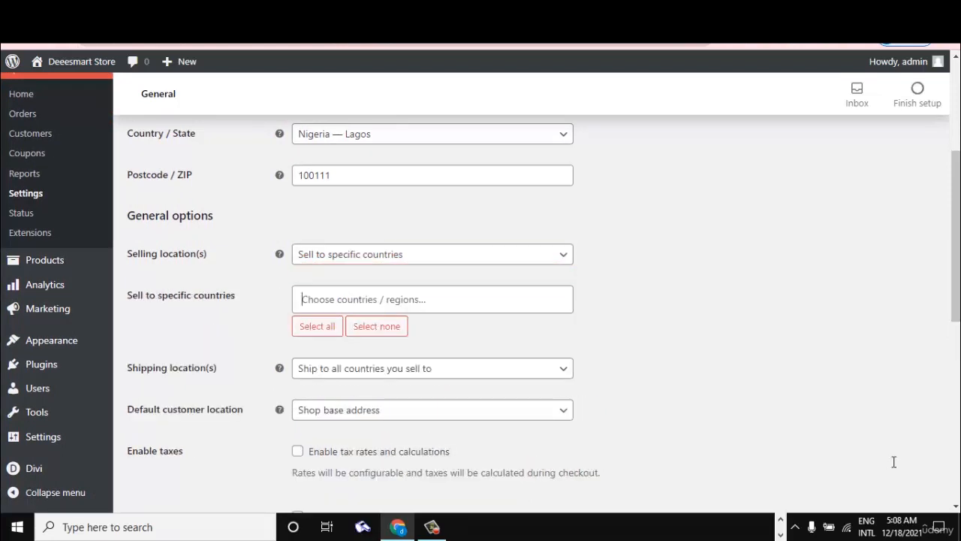
pyautogui.write('Niger')
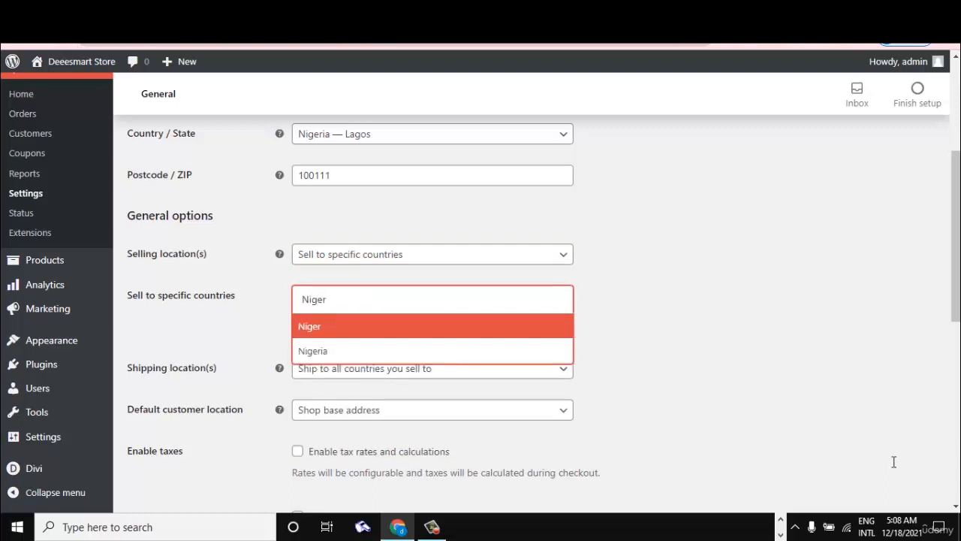
pyautogui.press('Down')
pyautogui.press('Return')
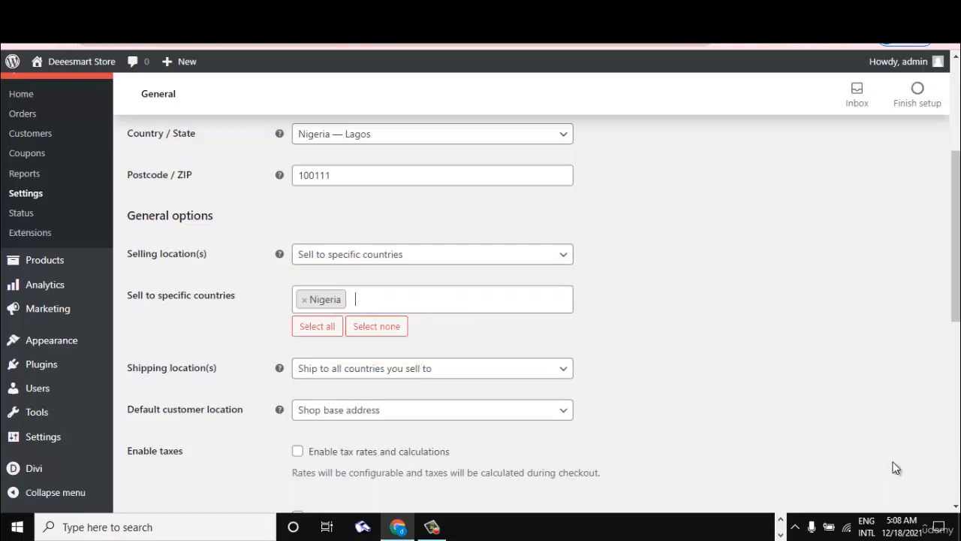
pyautogui.write('Unite')
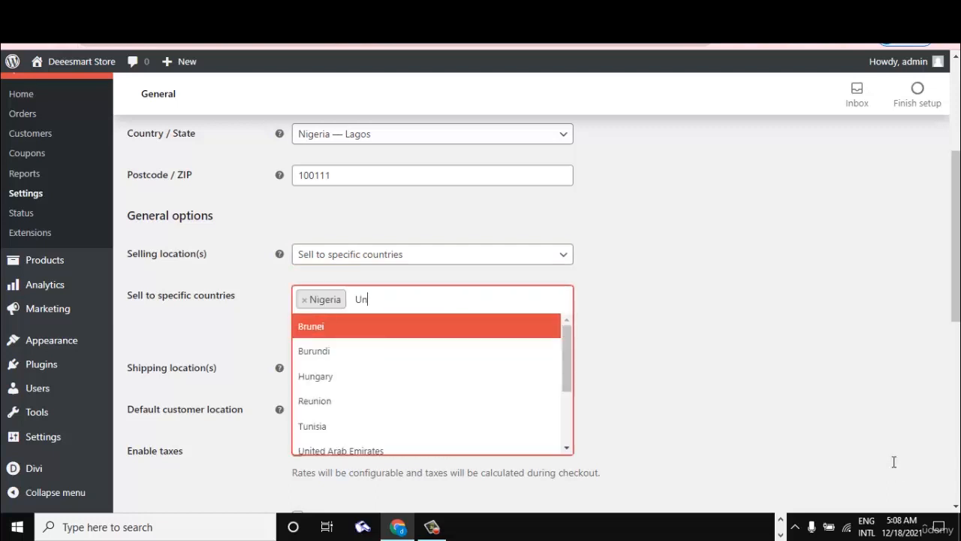
pyautogui.press('Down')
pyautogui.press('Down')
pyautogui.press('Return')
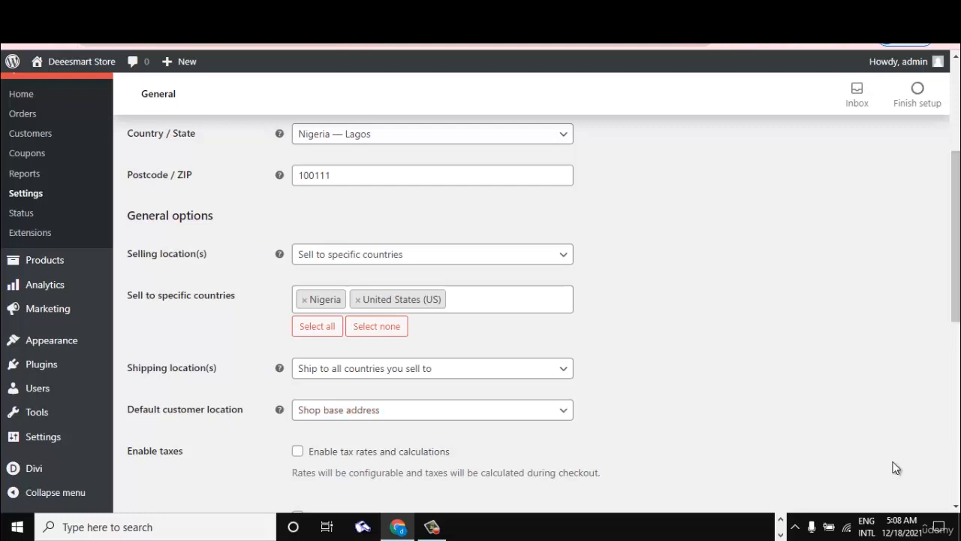
# Set the shipping locations to Ship to specific countries only and add Nigeria and United States (US)
pyautogui.click(432, 369)
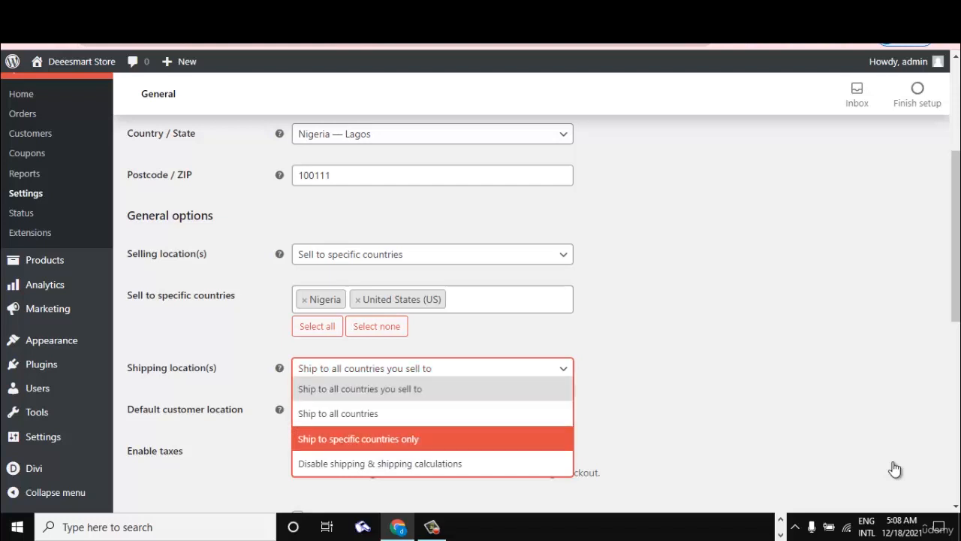
pyautogui.press('Return')
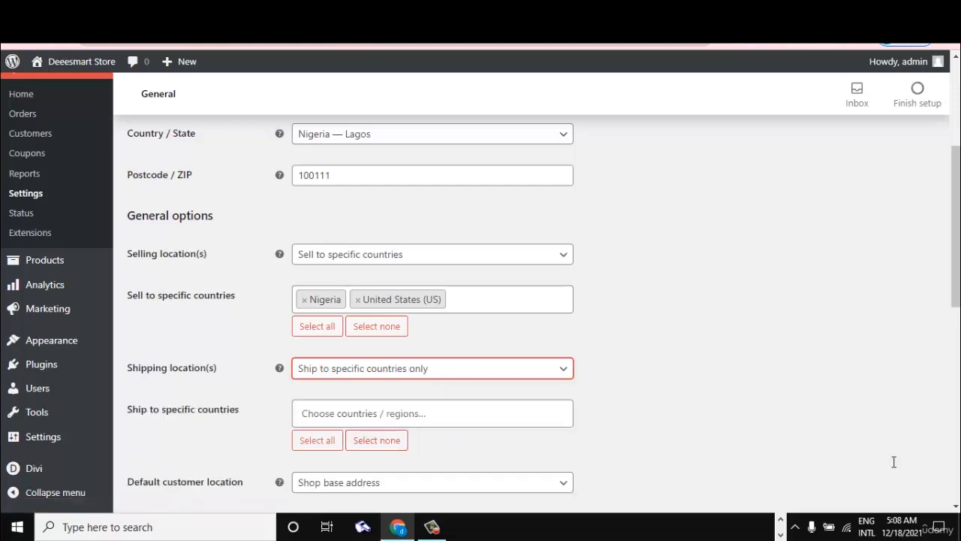
pyautogui.press('Tab')
pyautogui.write('Niger')
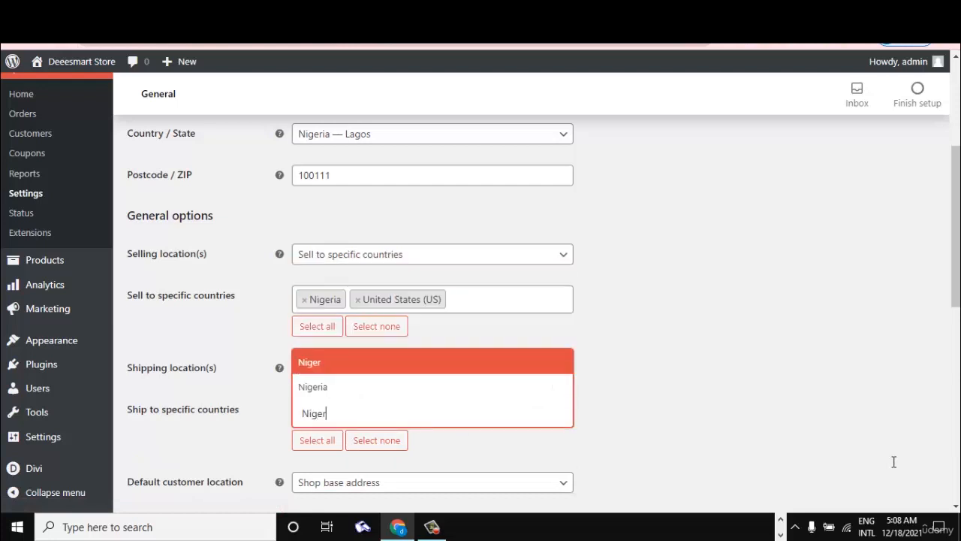
pyautogui.press('Down')
pyautogui.press('Return')
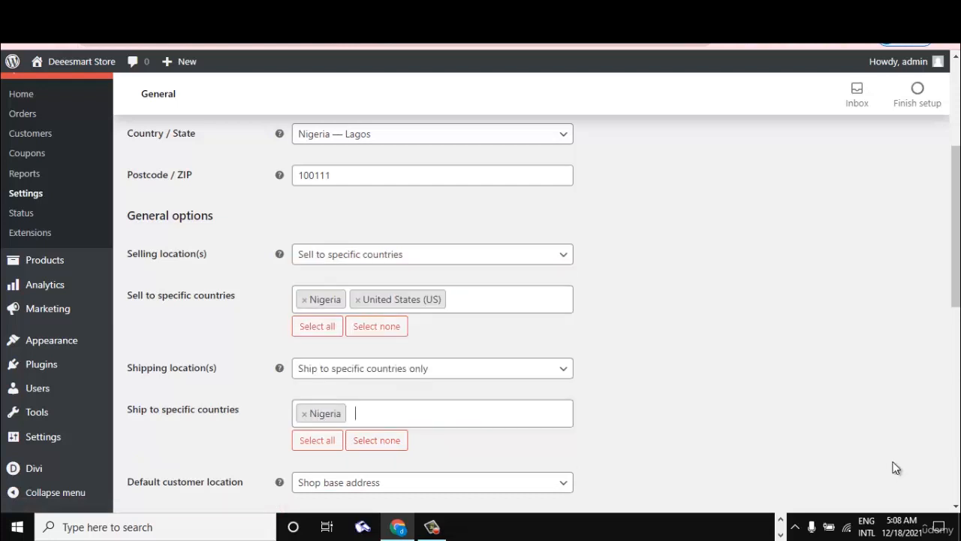
pyautogui.write('United')
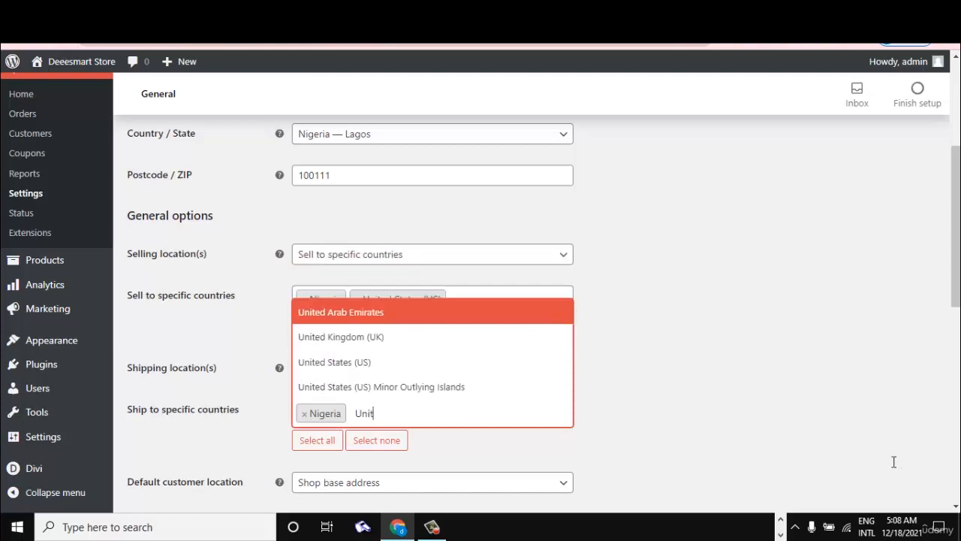
pyautogui.press('Down')
pyautogui.press('Down')
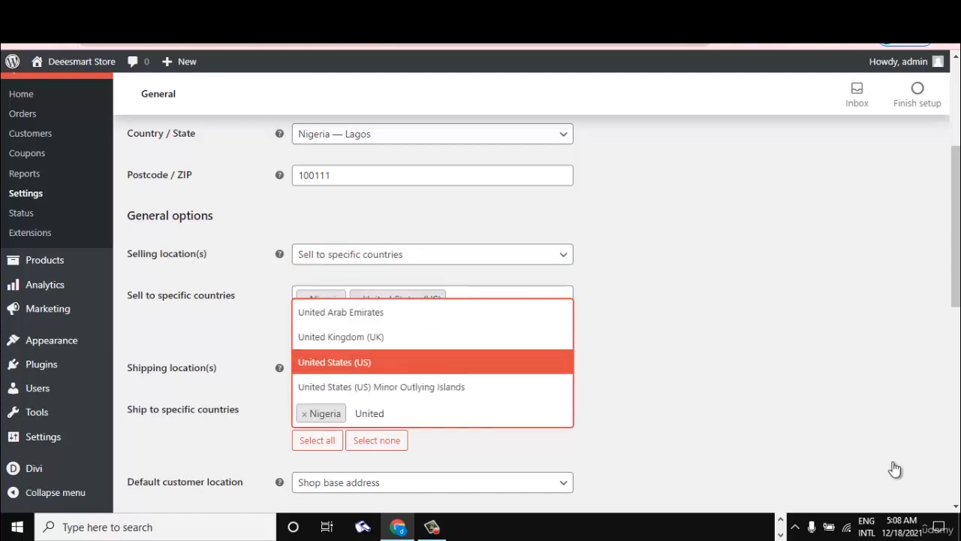
pyautogui.press('Return')
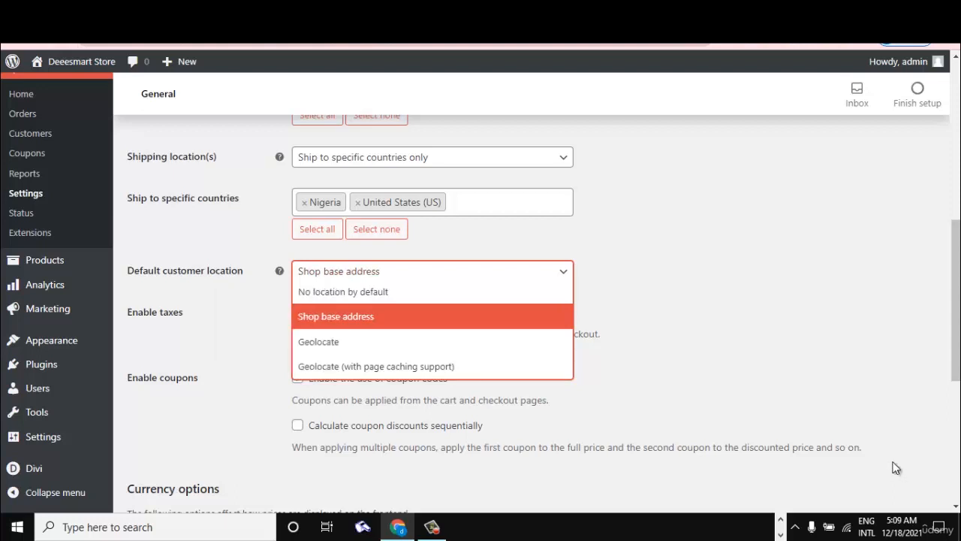
# Set the default customer location to No location by default and check the store's currency choice in the currency options
pyautogui.press('Up')
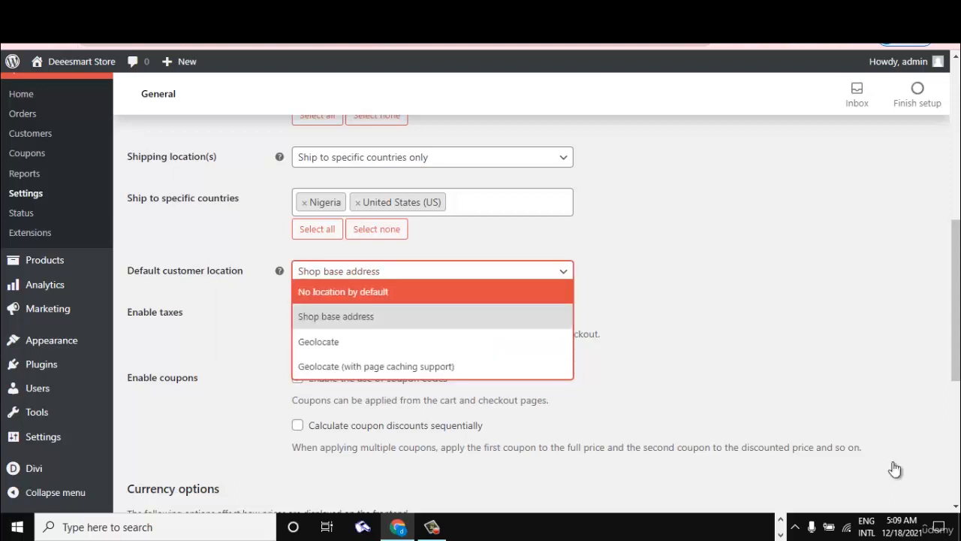
pyautogui.press('Return')
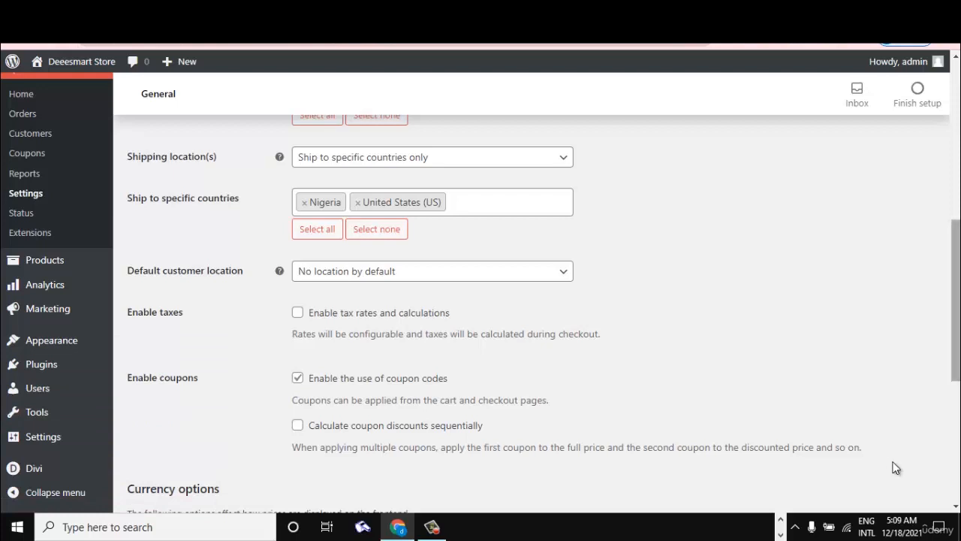
pyautogui.scroll(-4, 896, 468)
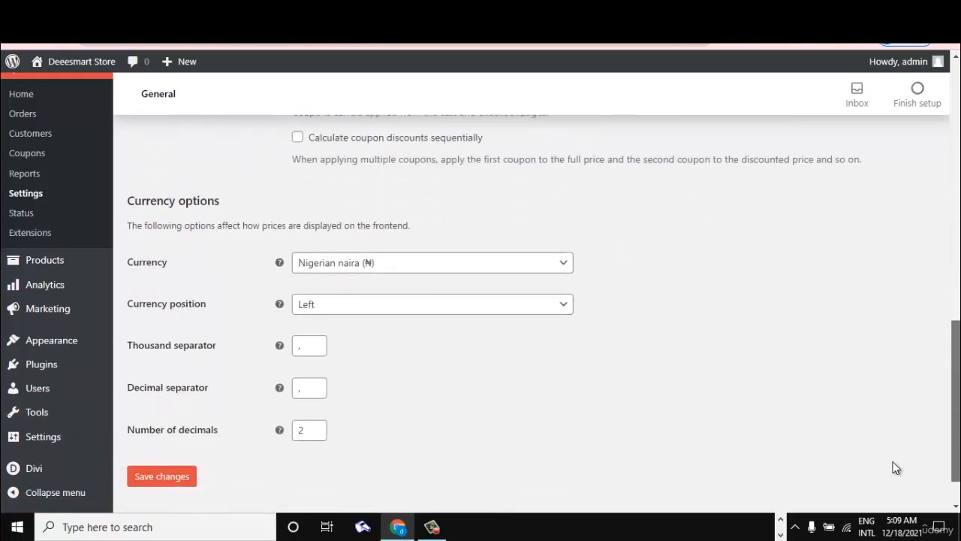
pyautogui.scroll(-1, 896, 467)
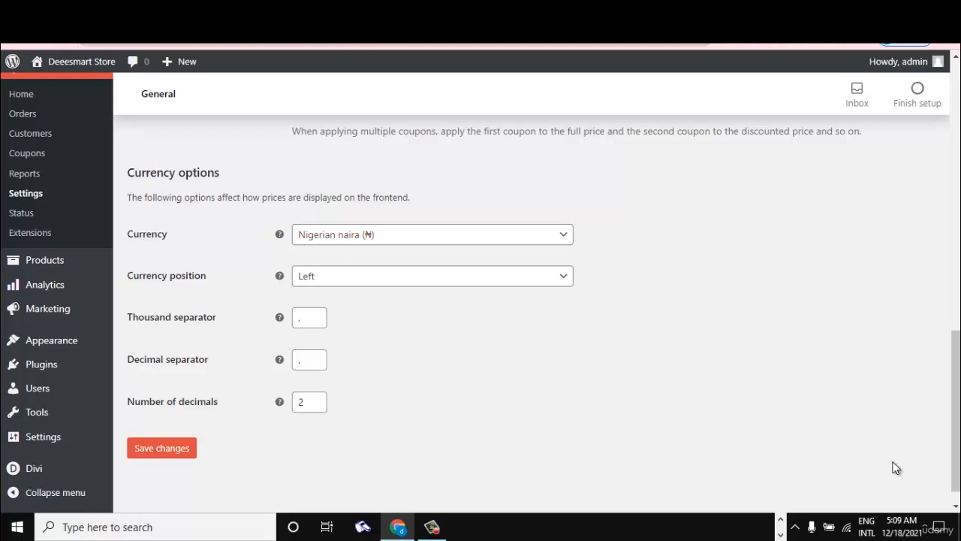
pyautogui.click(433, 234)
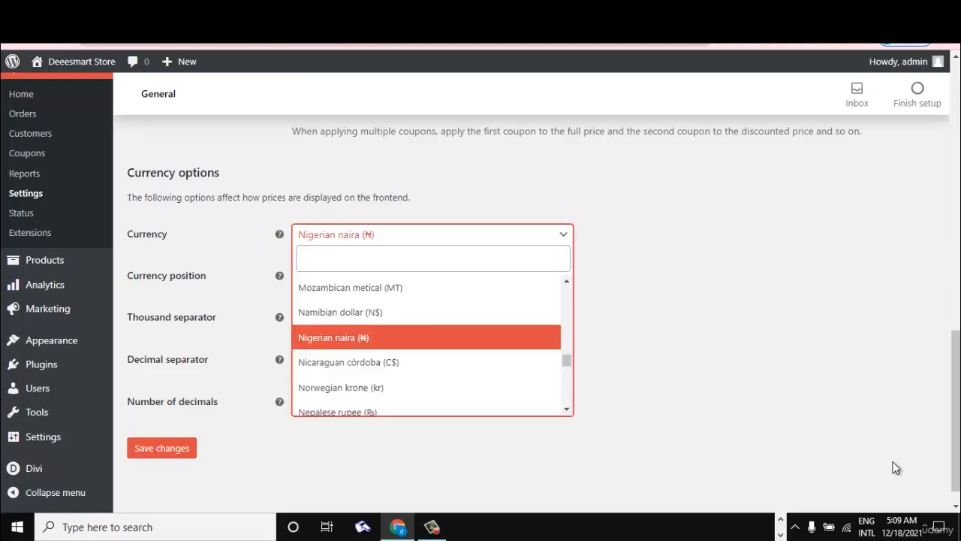
pyautogui.click(893, 464)
pyautogui.scroll(10, 895, 467)
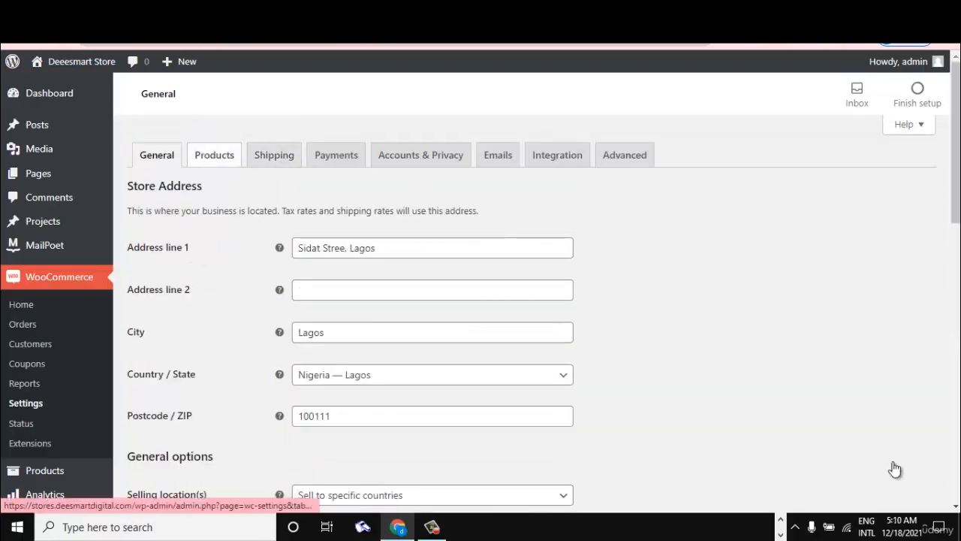
# Stay on the general settings page and save the changes made to the general store settings
pyautogui.click(214, 155)
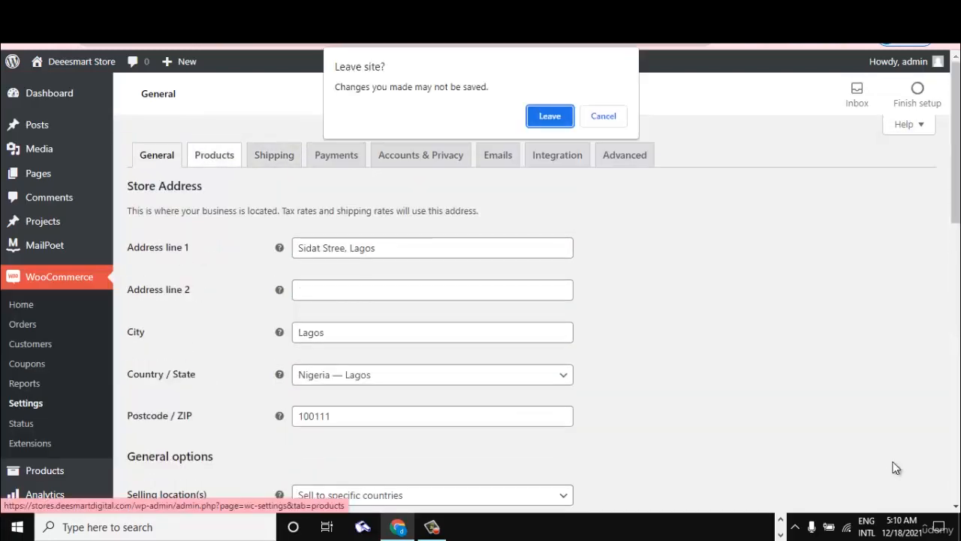
pyautogui.press('Escape')
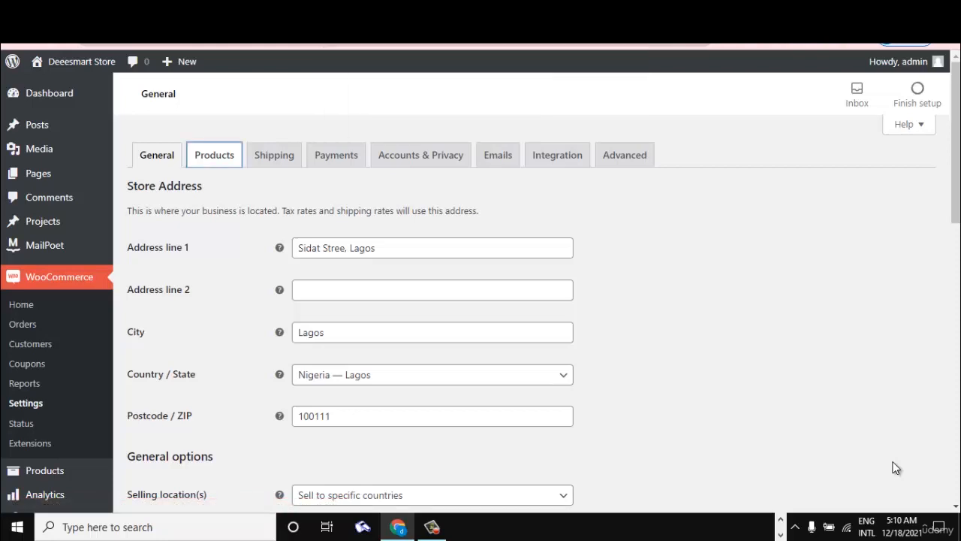
pyautogui.scroll(-5, 894, 468)
pyautogui.scroll(-5, 895, 467)
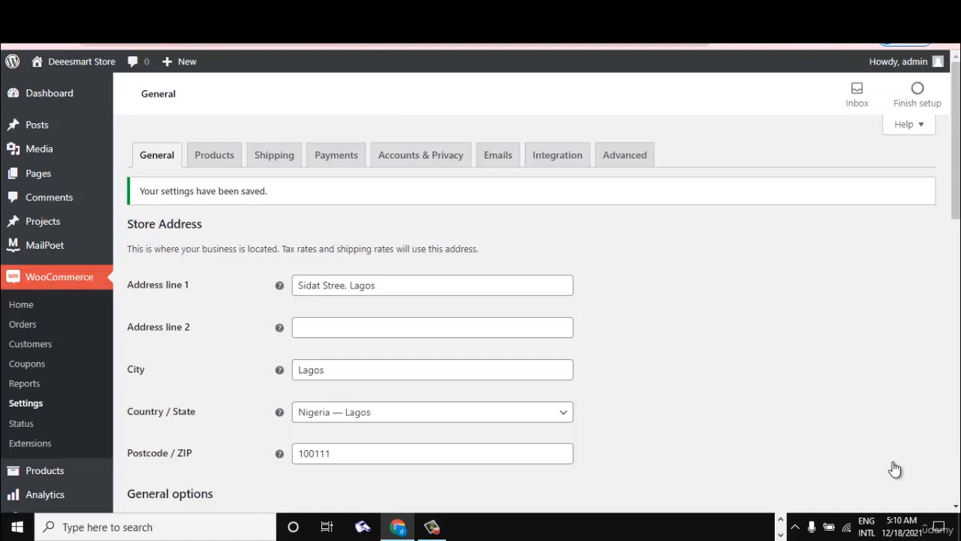
# Open the product settings and review the shop page, add to cart, placeholder image, measurement and review options
pyautogui.click(216, 156)
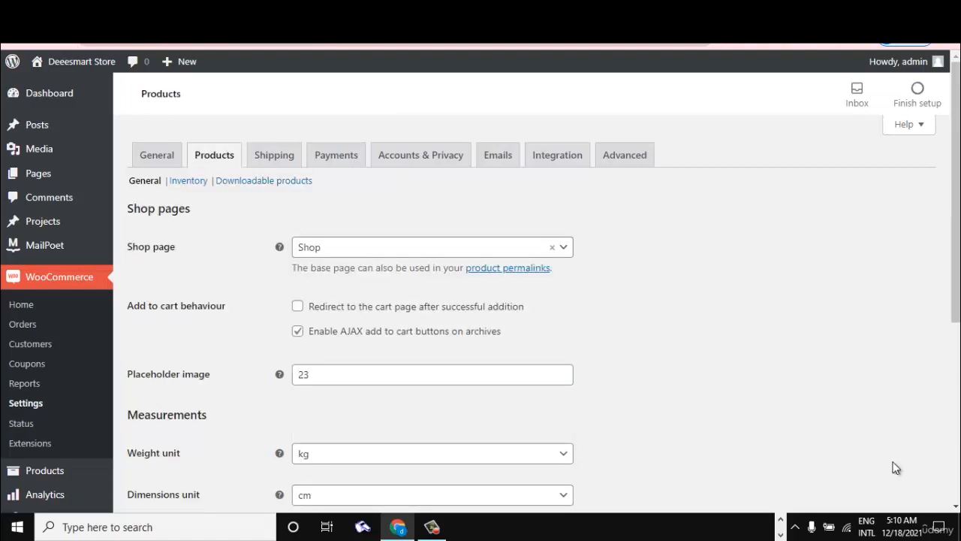
pyautogui.scroll(-2, 896, 468)
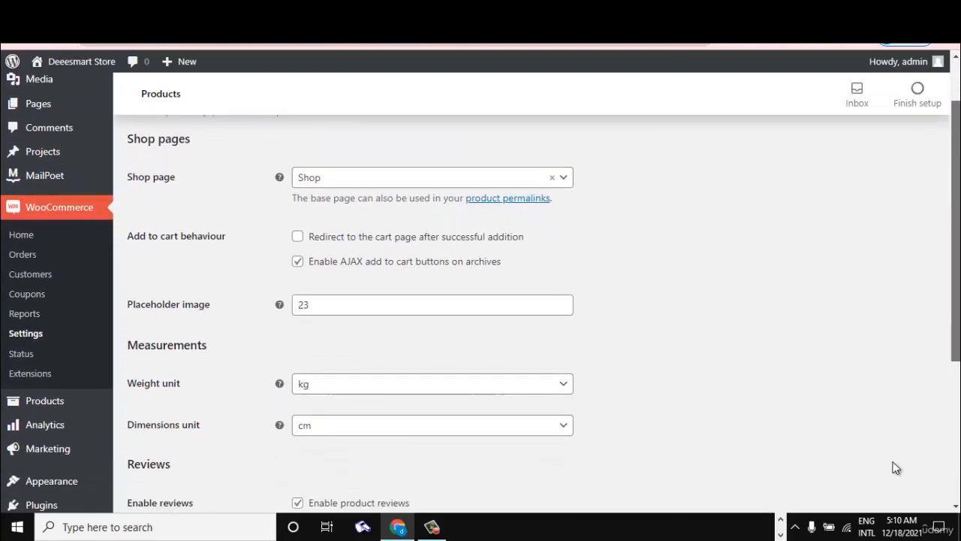
pyautogui.scroll(-1, 896, 468)
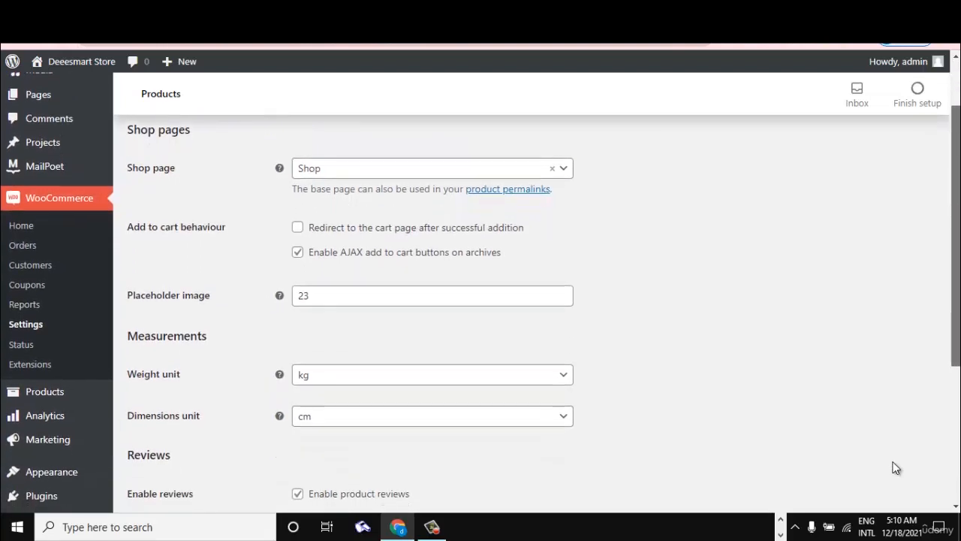
pyautogui.scroll(-1, 896, 468)
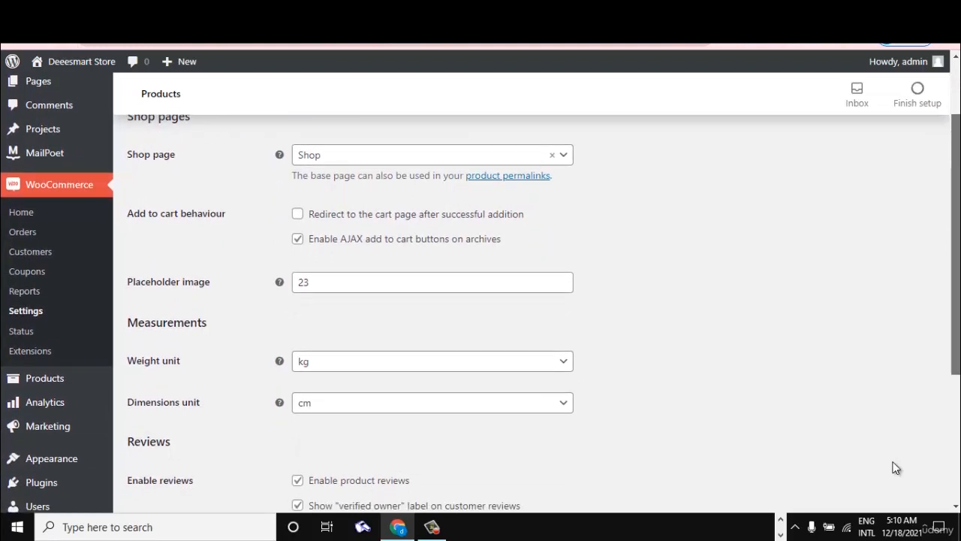
pyautogui.scroll(-1, 896, 468)
pyautogui.scroll(2, 896, 468)
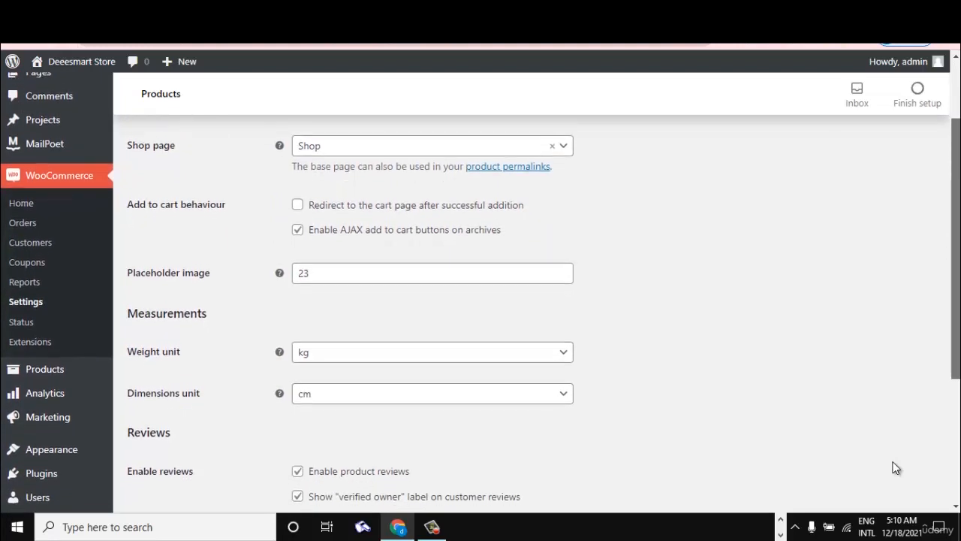
pyautogui.scroll(1, 896, 468)
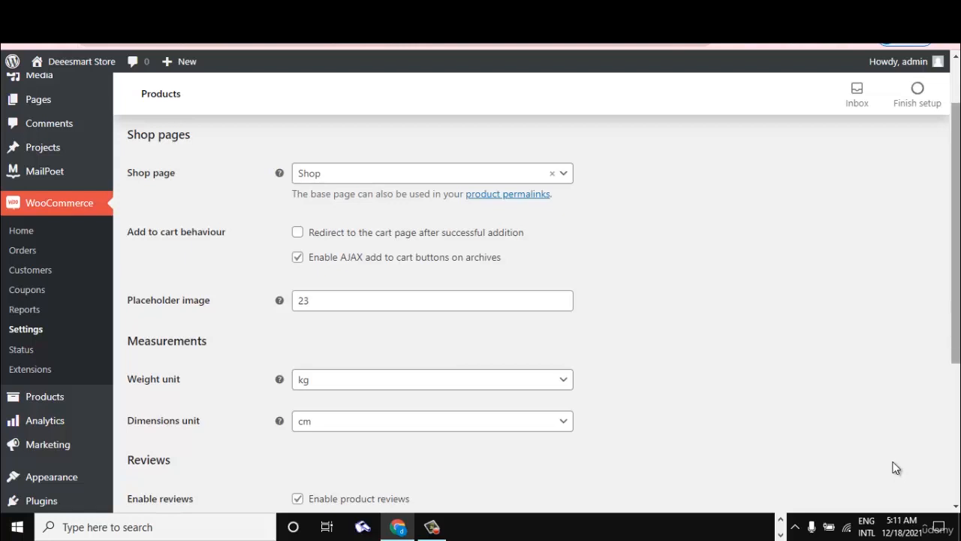
pyautogui.scroll(-1, 895, 469)
pyautogui.scroll(-1, 895, 469)
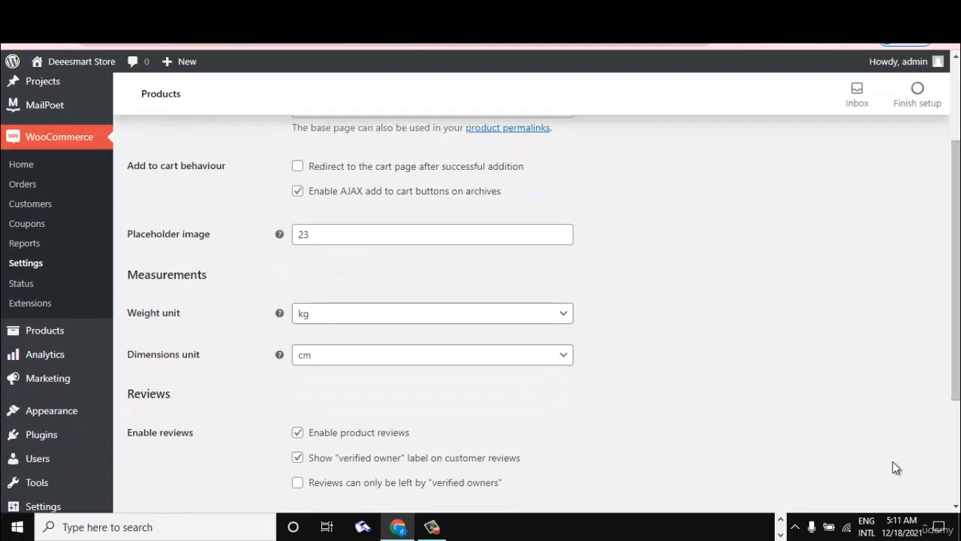
pyautogui.scroll(1, 895, 468)
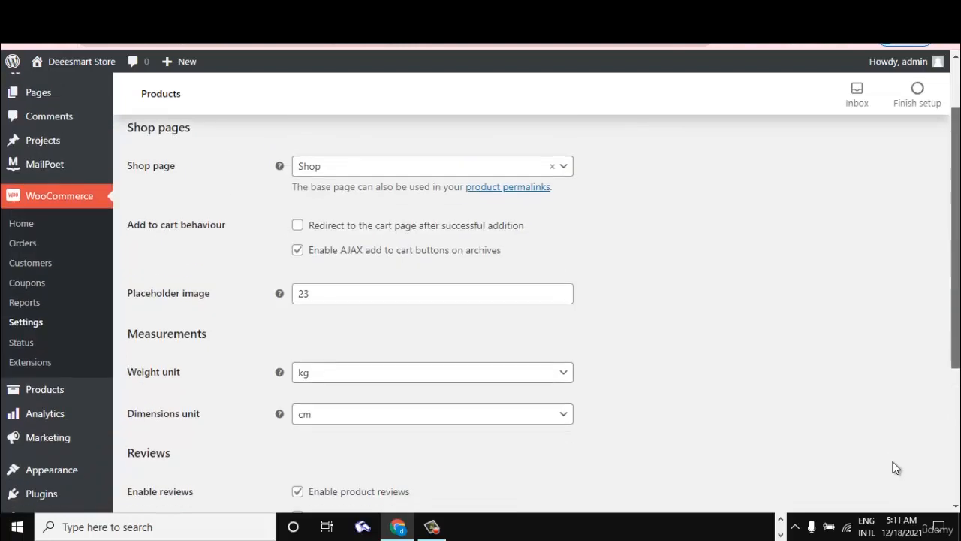
pyautogui.scroll(-1, 895, 469)
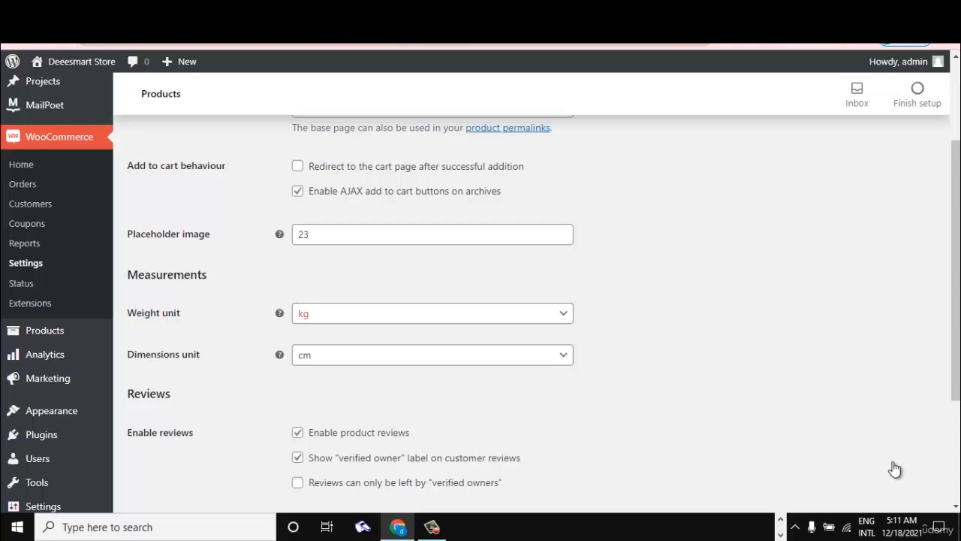
# Check the weight unit choices, keep kg as the weight unit and save the product settings
pyautogui.click(432, 313)
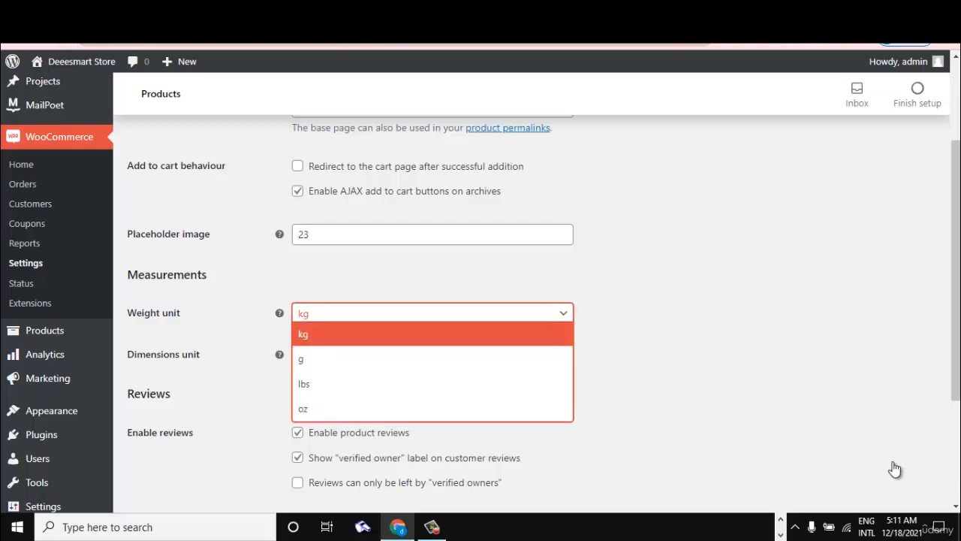
pyautogui.click(894, 463)
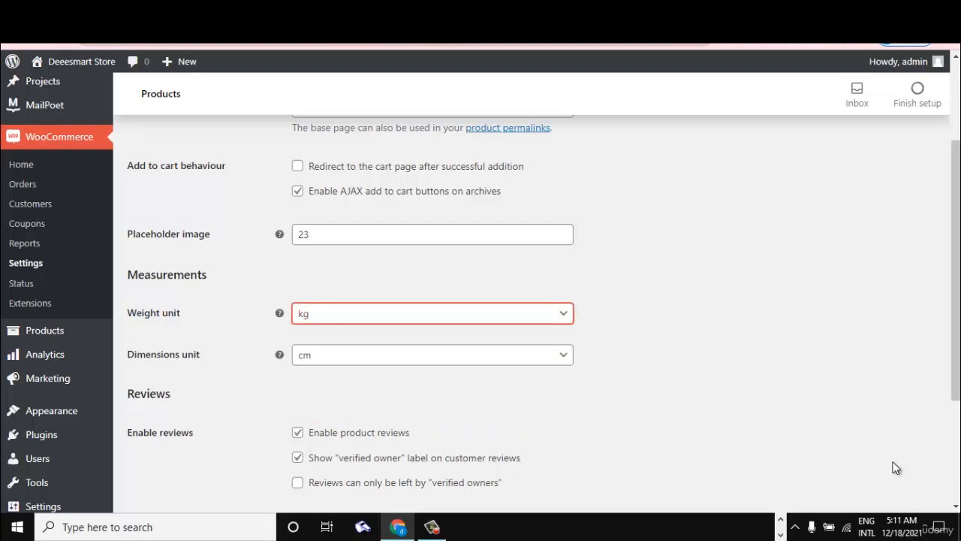
pyautogui.scroll(-3, 894, 467)
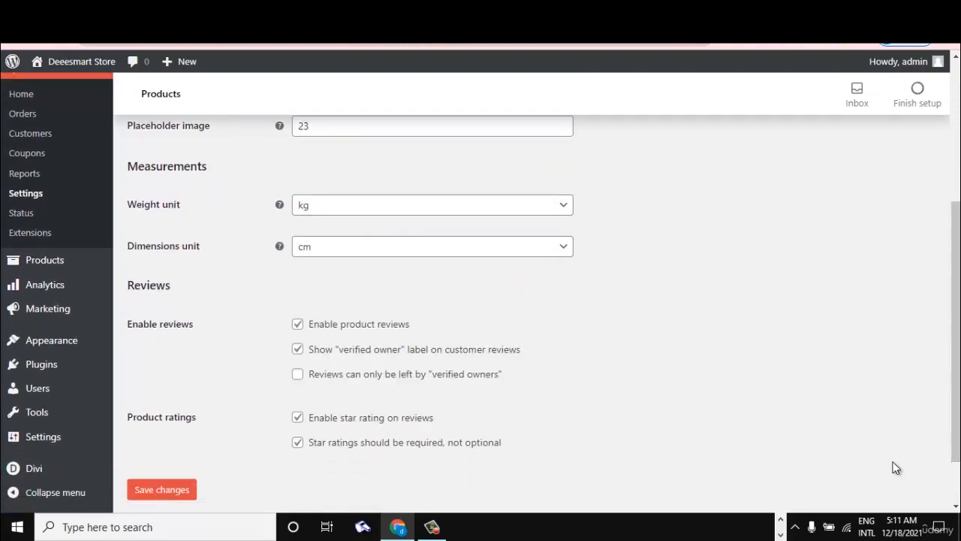
pyautogui.scroll(-2, 893, 467)
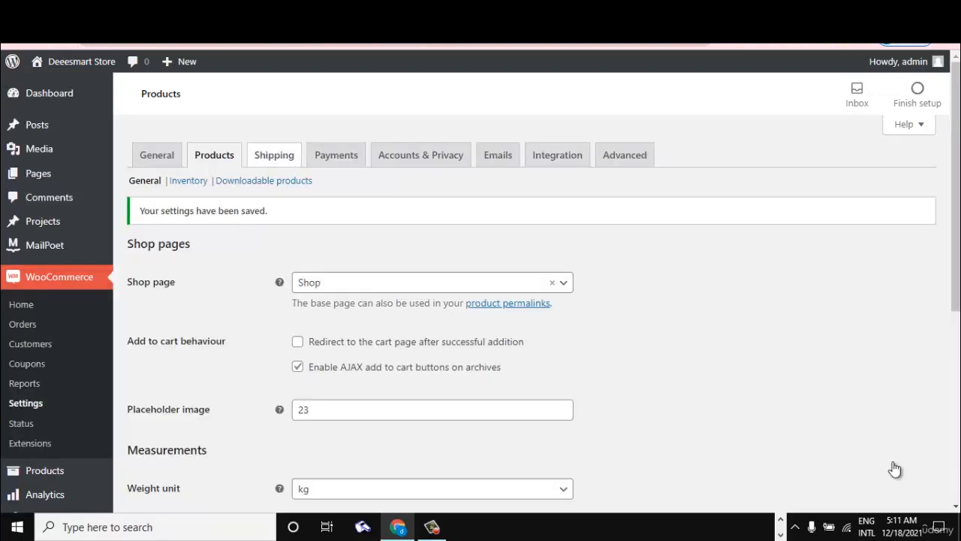
# Open the shipping settings and start a new shipping zone
pyautogui.click(274, 154)
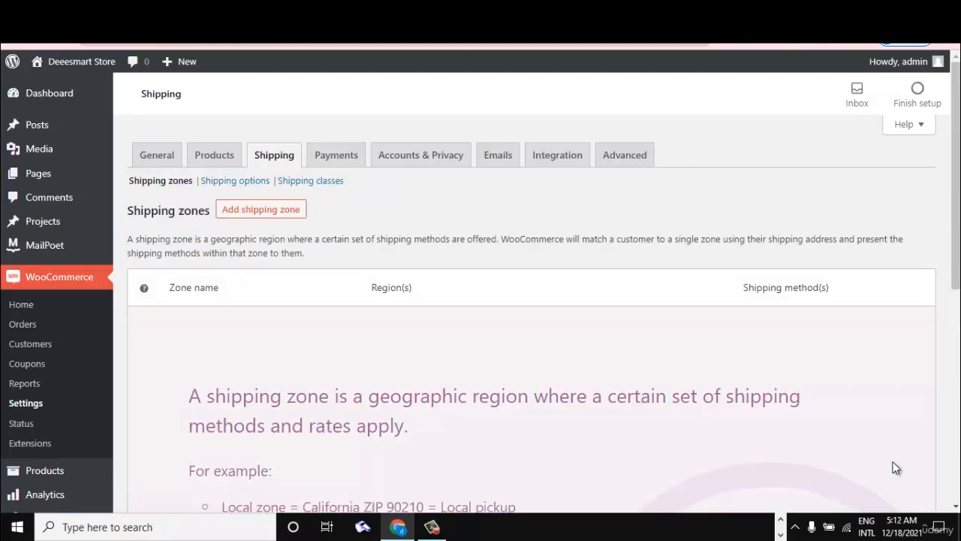
pyautogui.scroll(-5, 895, 468)
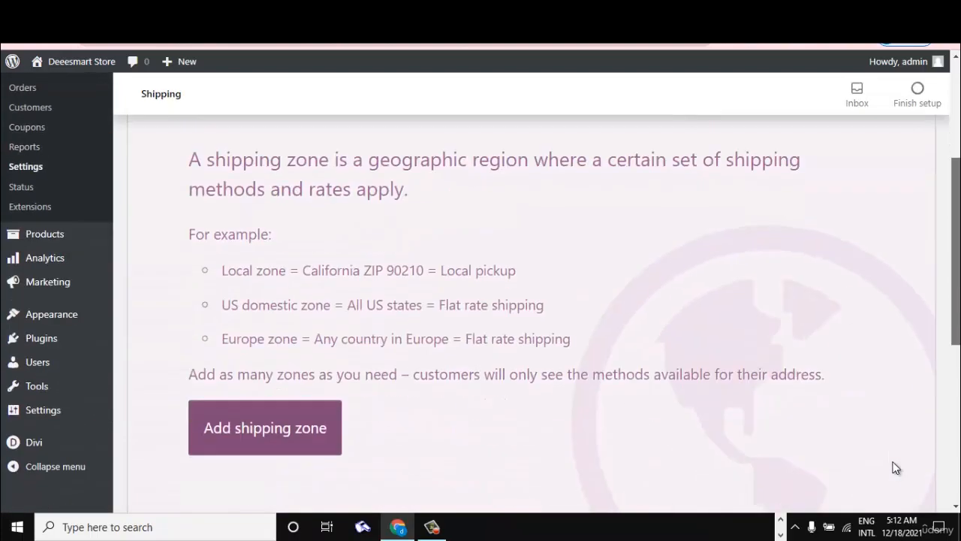
pyautogui.click(265, 283)
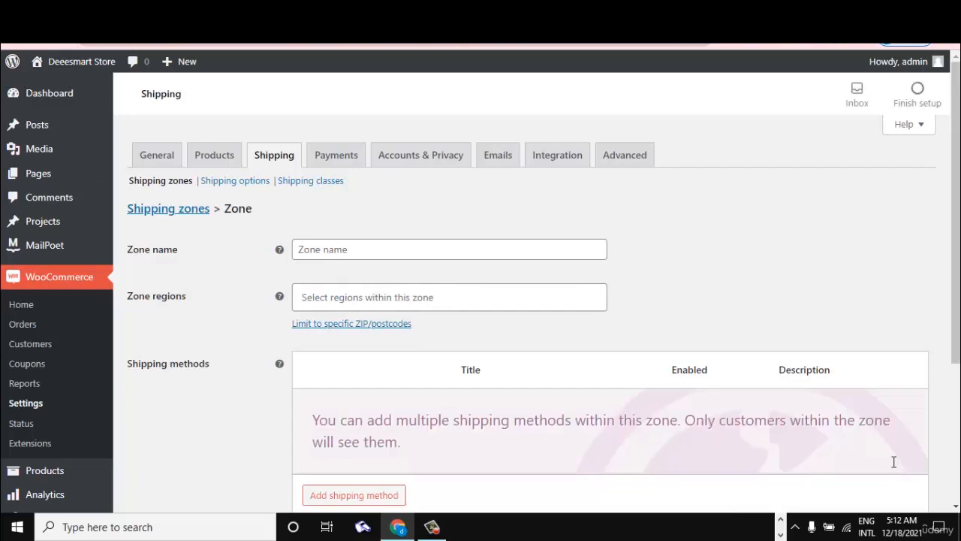
# Add Nigeria and Alabama, United States (US) as the regions of the new shipping zone
pyautogui.click(449, 249)
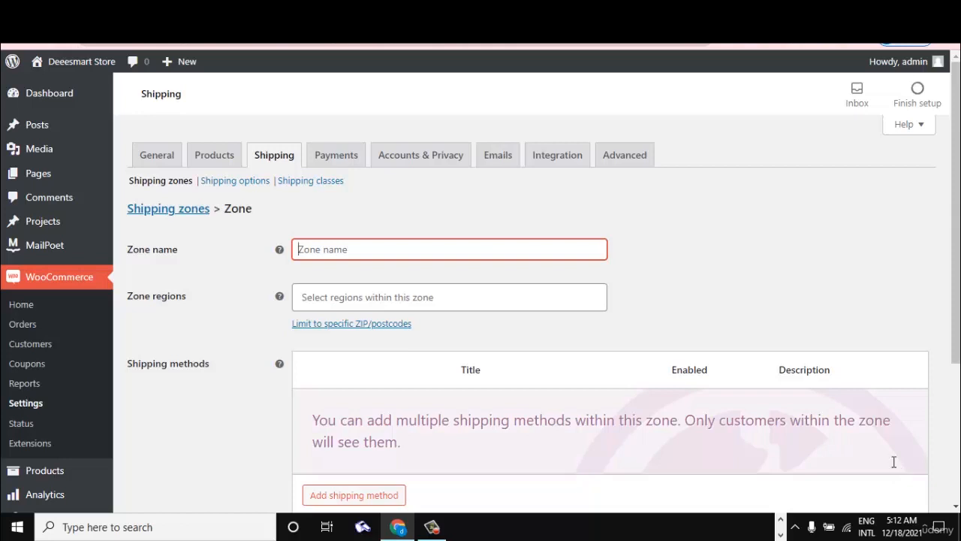
pyautogui.click(449, 297)
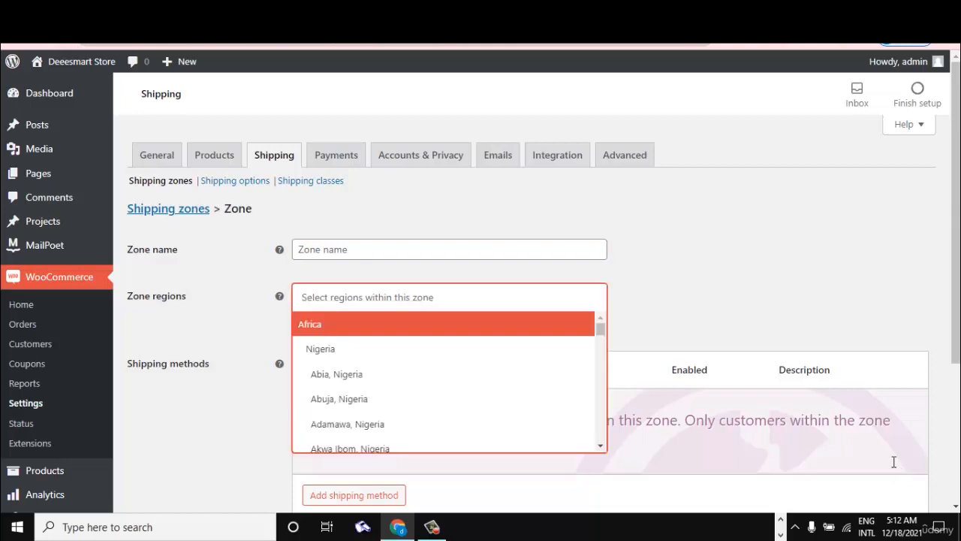
pyautogui.press('Down')
pyautogui.press('Return')
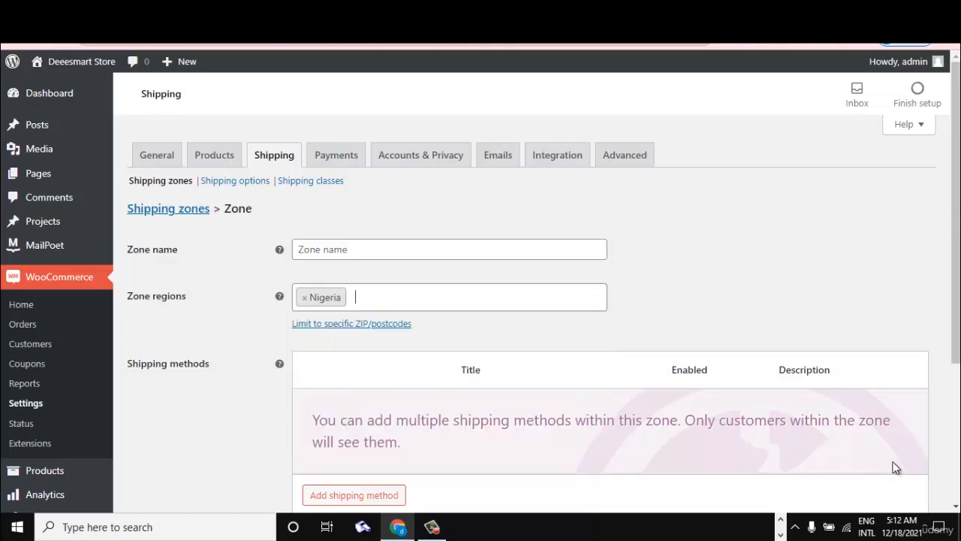
pyautogui.write('United')
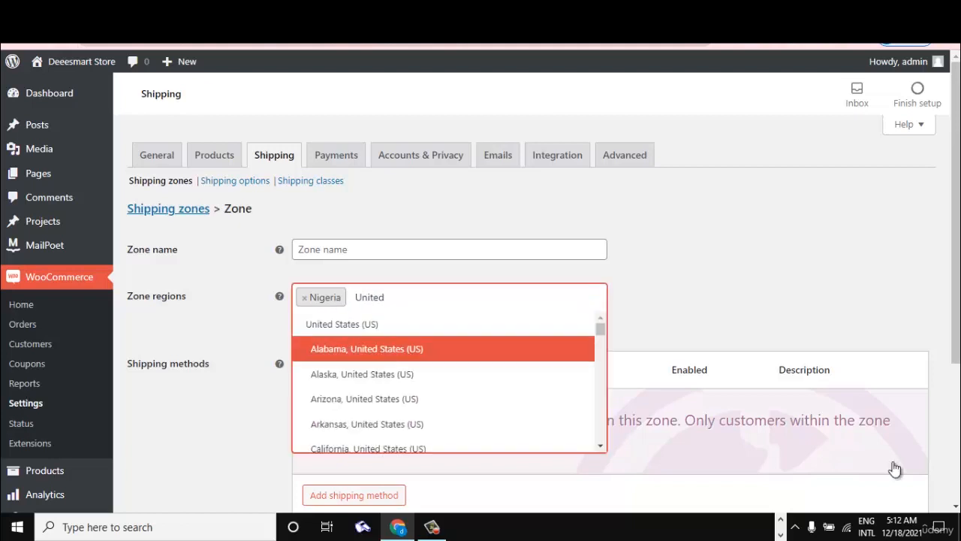
pyautogui.press('Return')
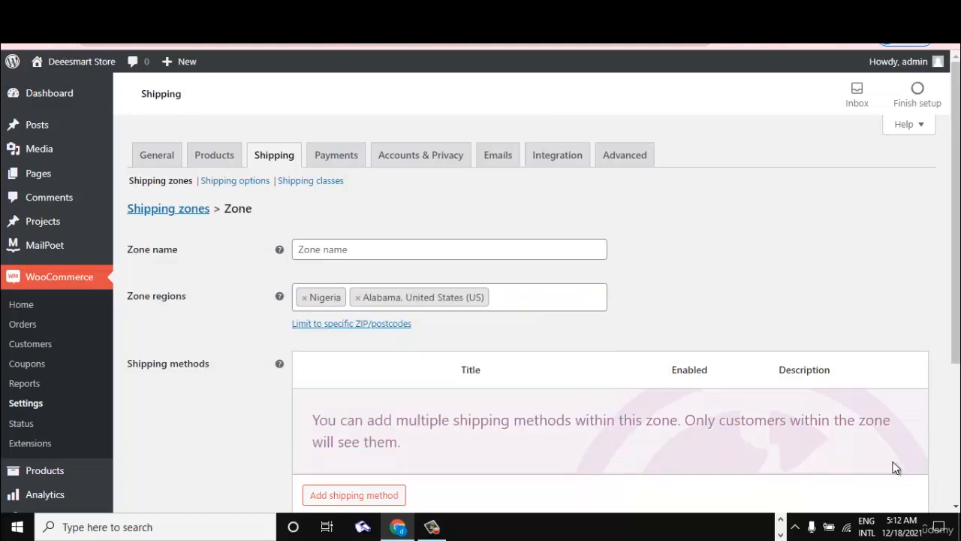
# Add the Flat rate shipping method to the zone and save the zone under the name Shipping
pyautogui.scroll(-1, 895, 468)
pyautogui.scroll(-1, 896, 467)
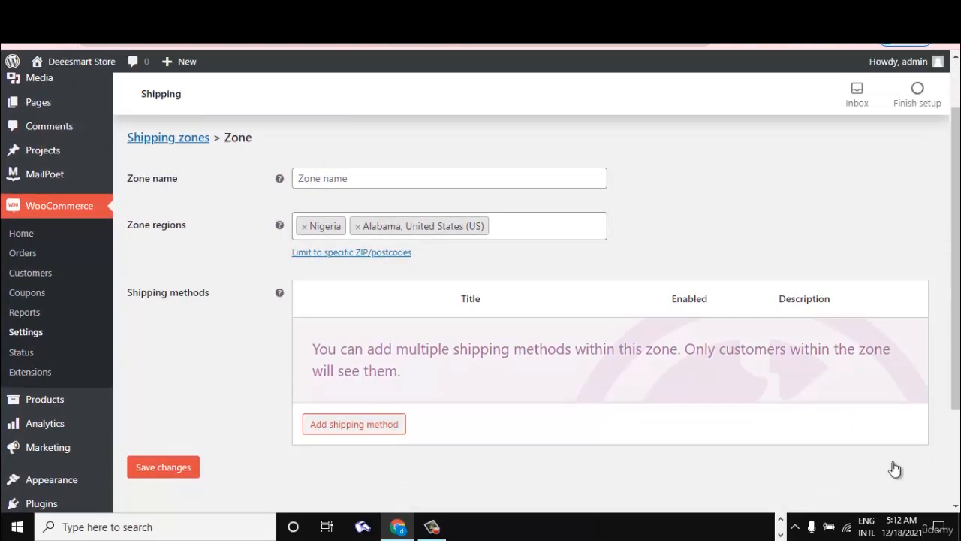
pyautogui.click(353, 425)
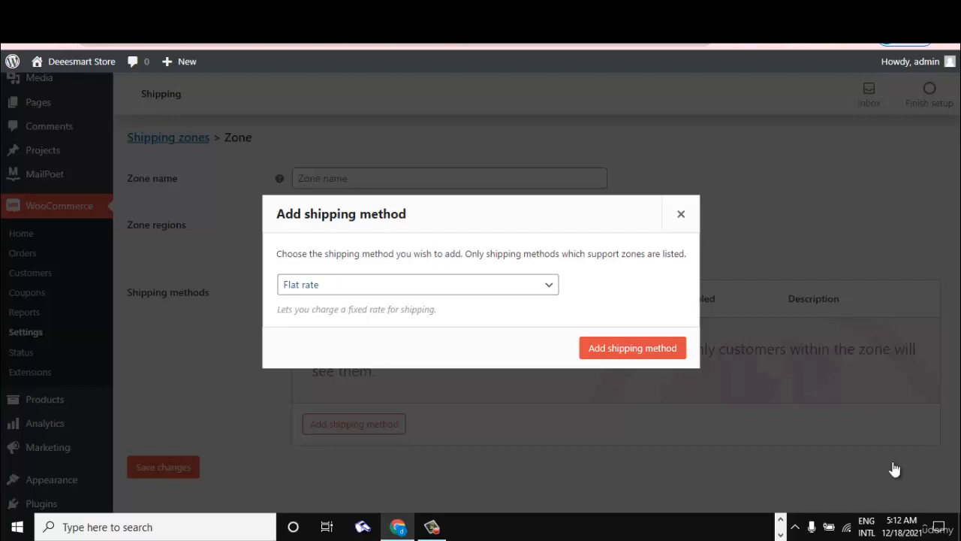
pyautogui.click(418, 285)
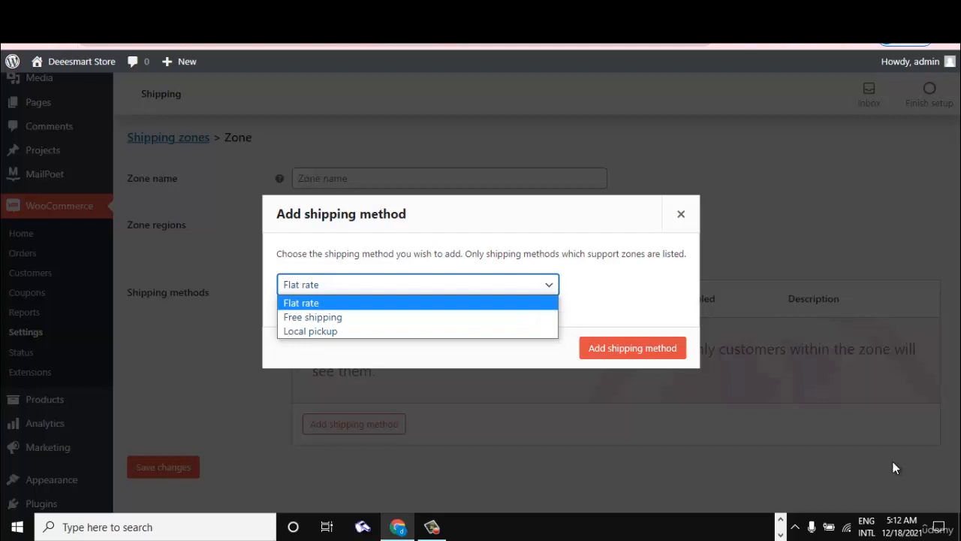
pyautogui.click(624, 302)
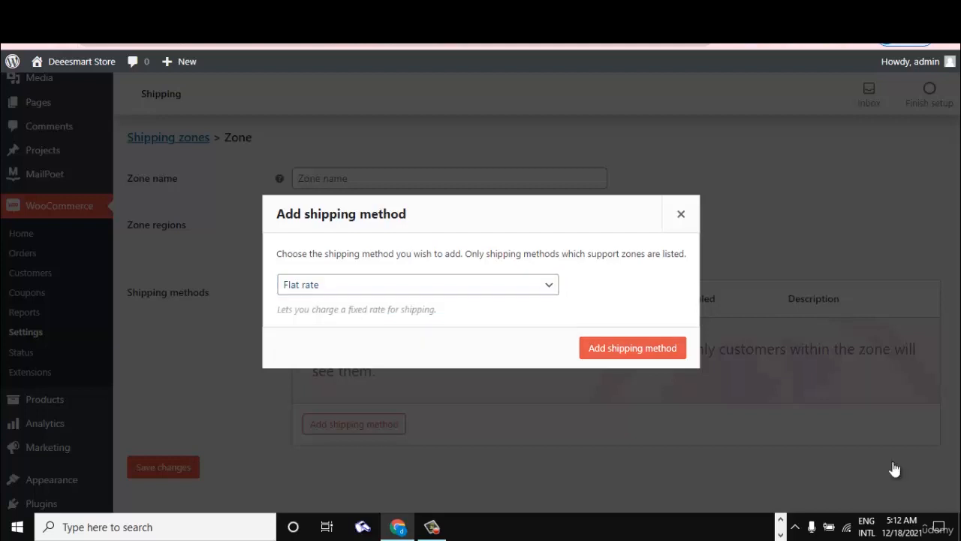
pyautogui.click(632, 348)
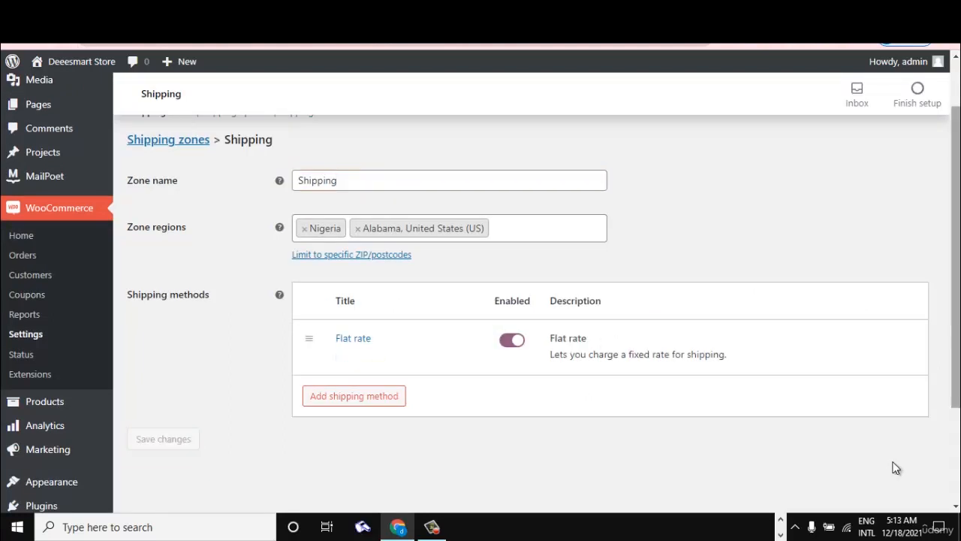
# Review the payment methods in the payment settings and install the PayPal extension from the recommended ways to get paid
pyautogui.scroll(1, 896, 468)
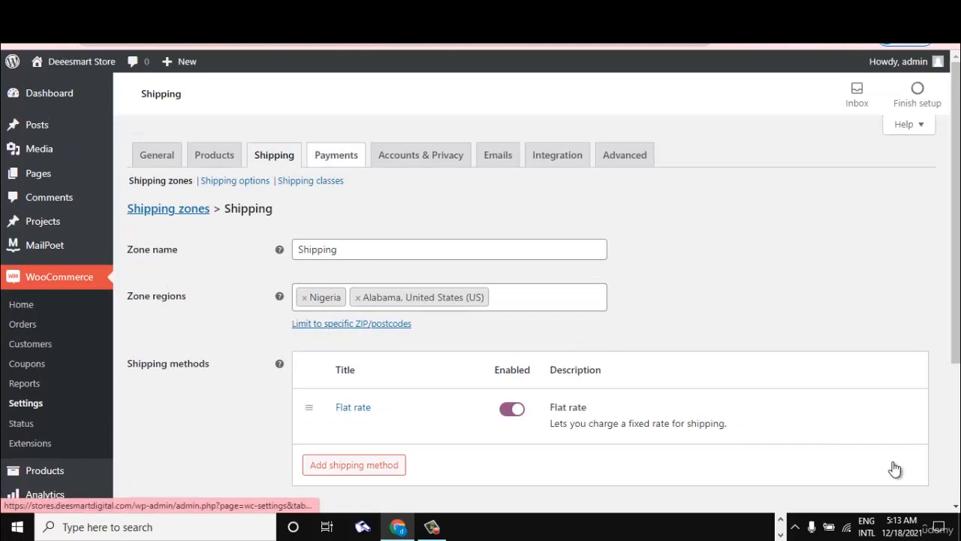
pyautogui.click(336, 155)
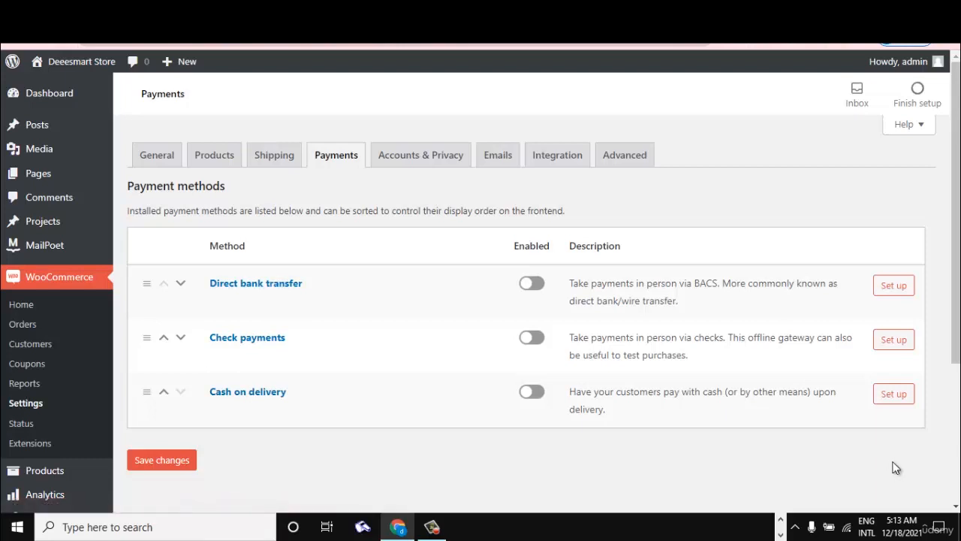
pyautogui.scroll(-1, 896, 468)
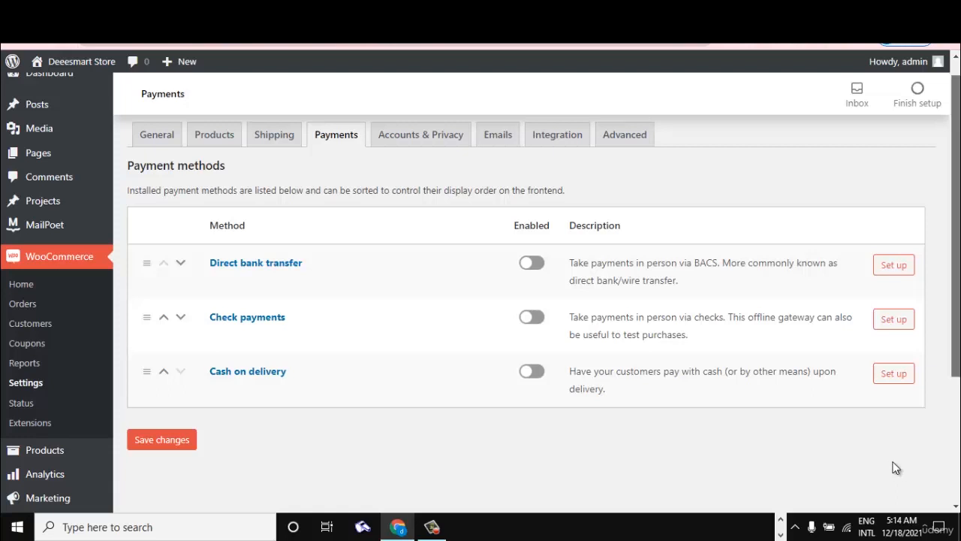
pyautogui.scroll(-1, 896, 467)
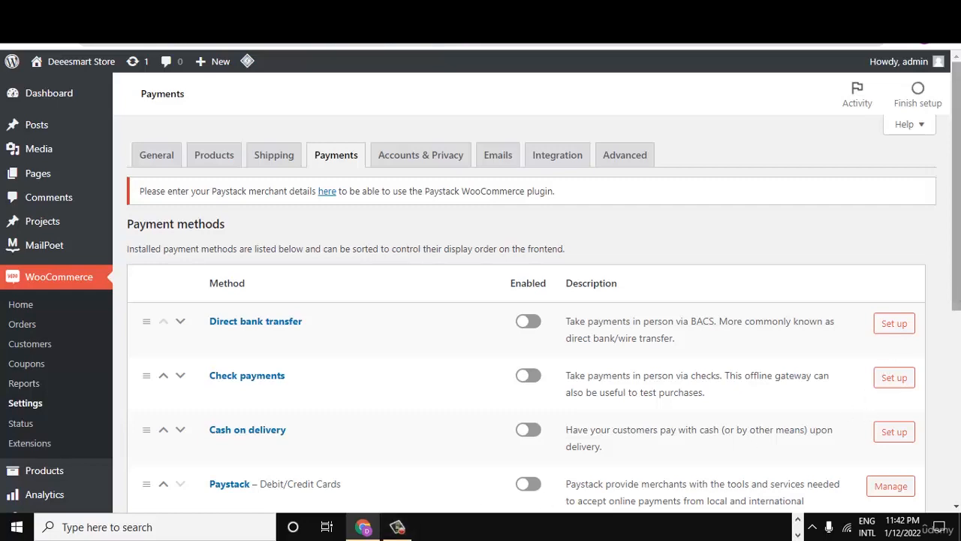
pyautogui.moveTo(956, 290); pyautogui.dragTo(957, 480)
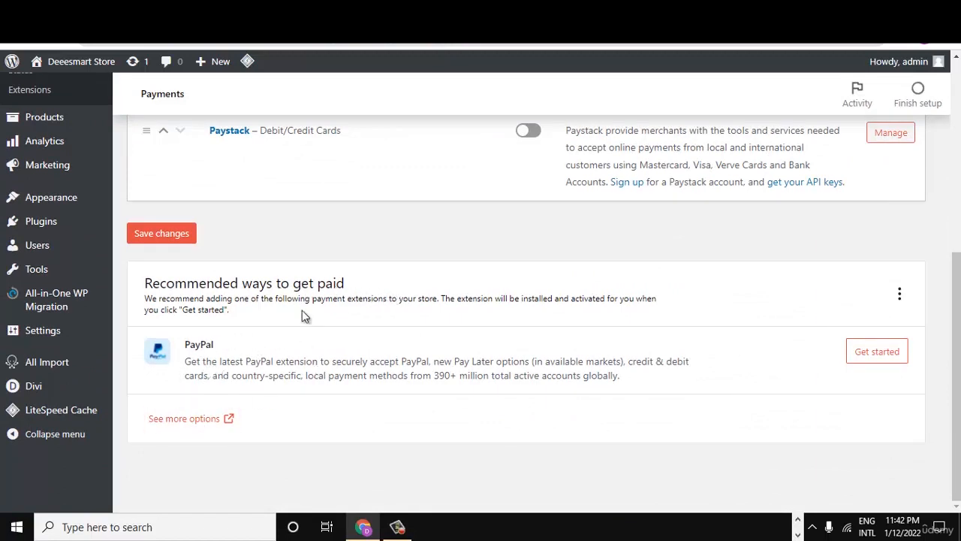
pyautogui.click(876, 352)
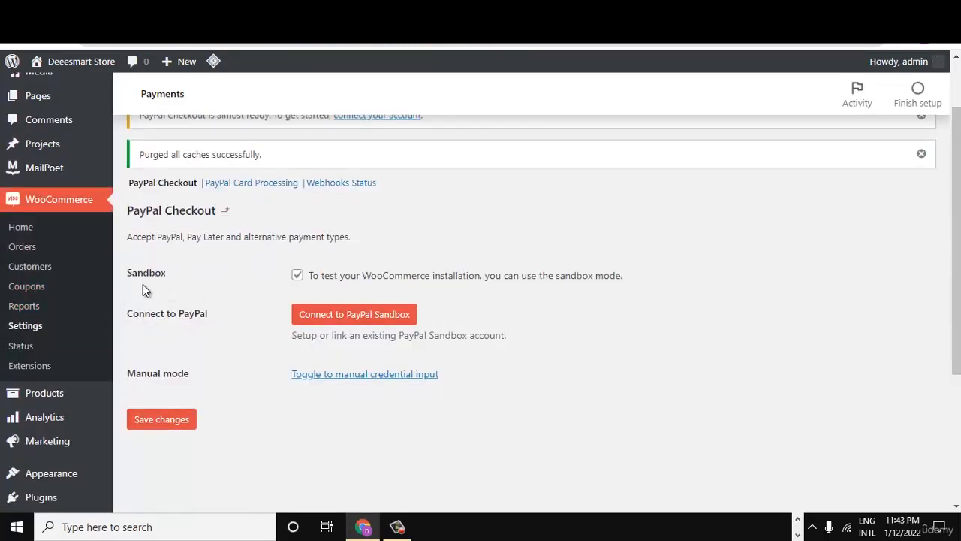
# Turn off sandbox mode for PayPal Checkout, dismiss the PayPal connection window and show the manual credential fields
pyautogui.click(298, 276)
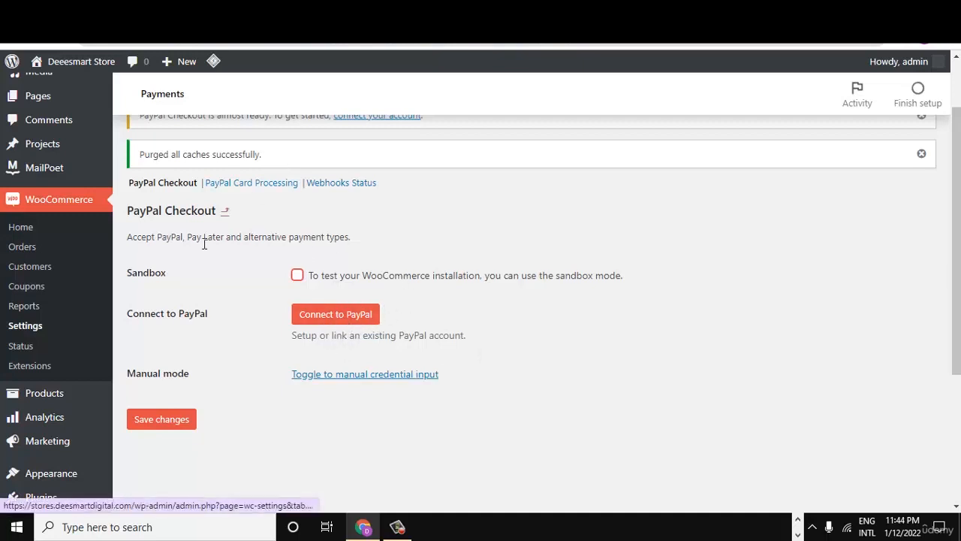
pyautogui.click(339, 315)
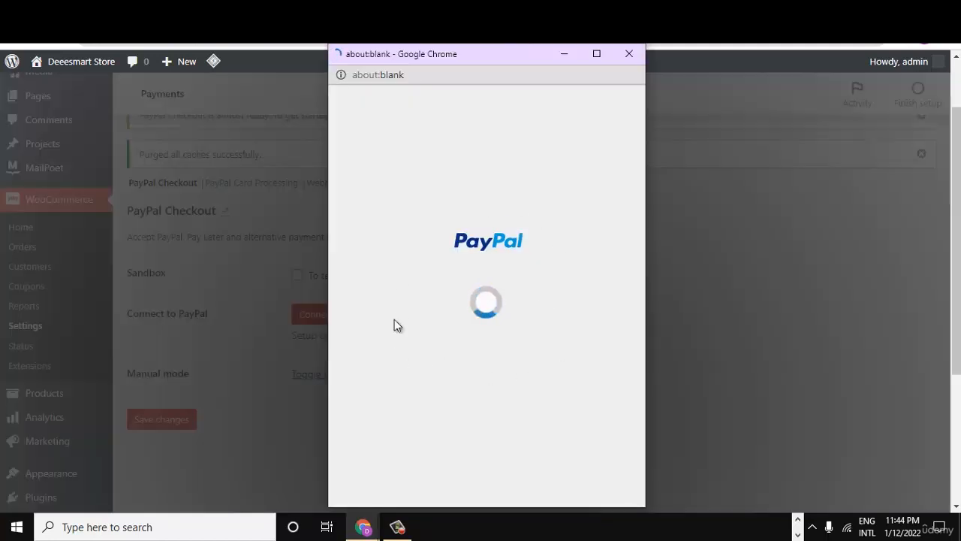
pyautogui.click(628, 55)
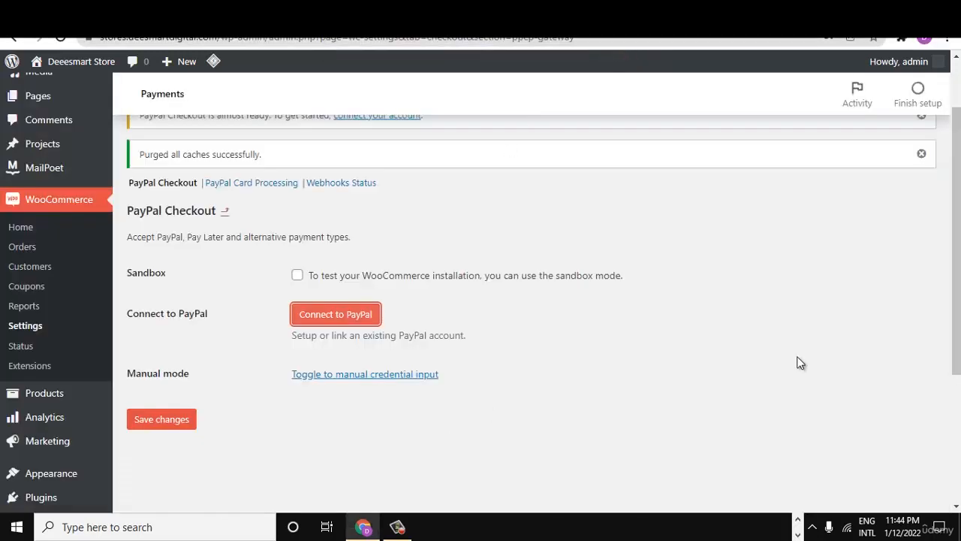
pyautogui.moveTo(957, 258); pyautogui.dragTo(956, 290)
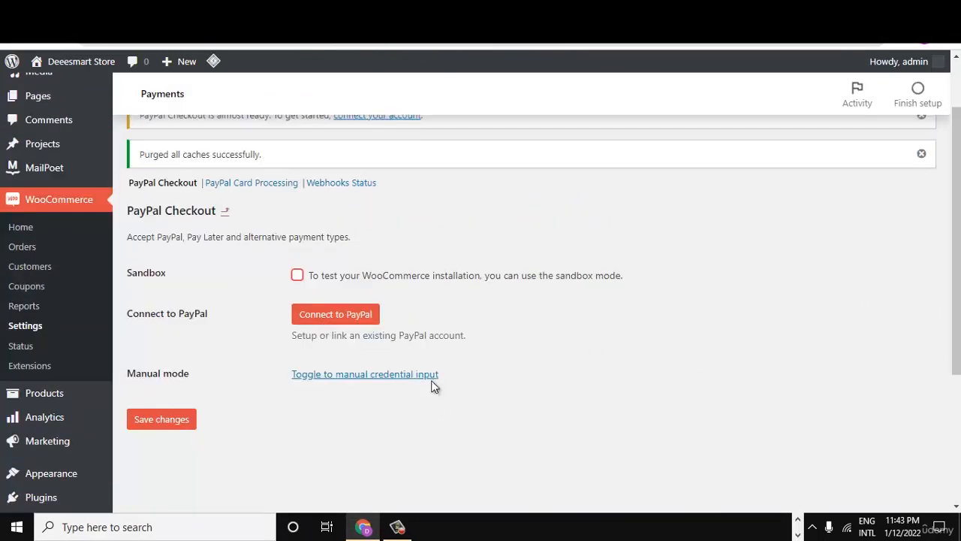
pyautogui.click(356, 317)
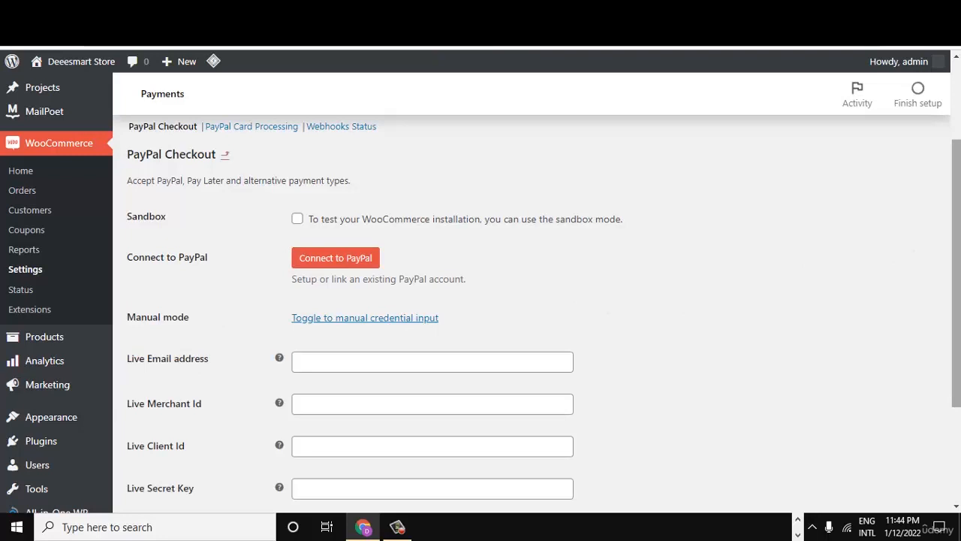
pyautogui.scroll(-3, 386, 285)
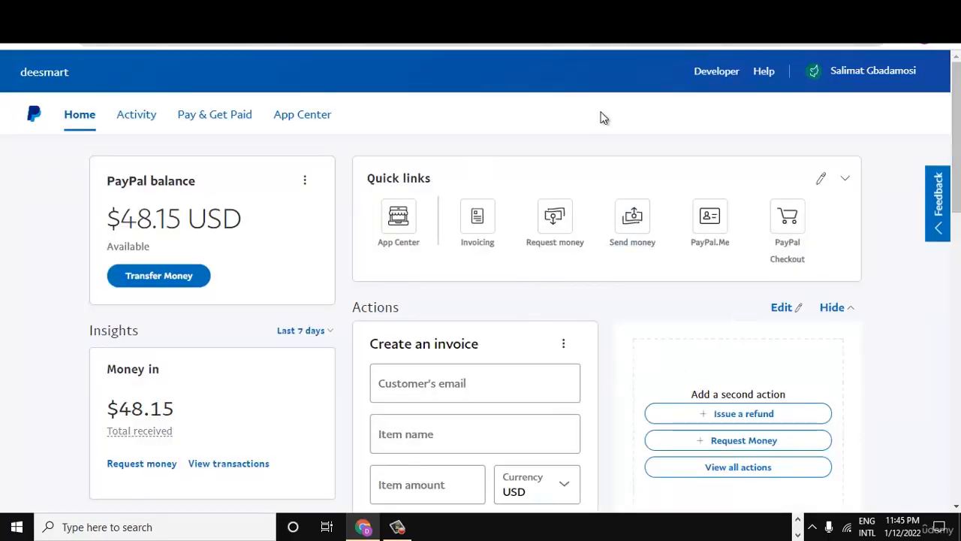
# Switch to the PayPal account, open the business information in the account settings and copy the PayPal Merchant ID
pyautogui.click(885, 78)
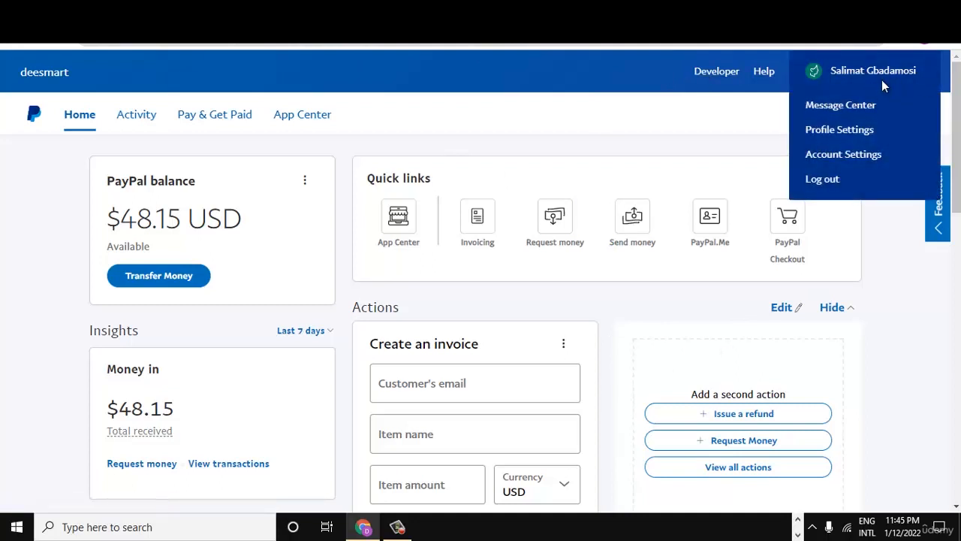
pyautogui.click(831, 162)
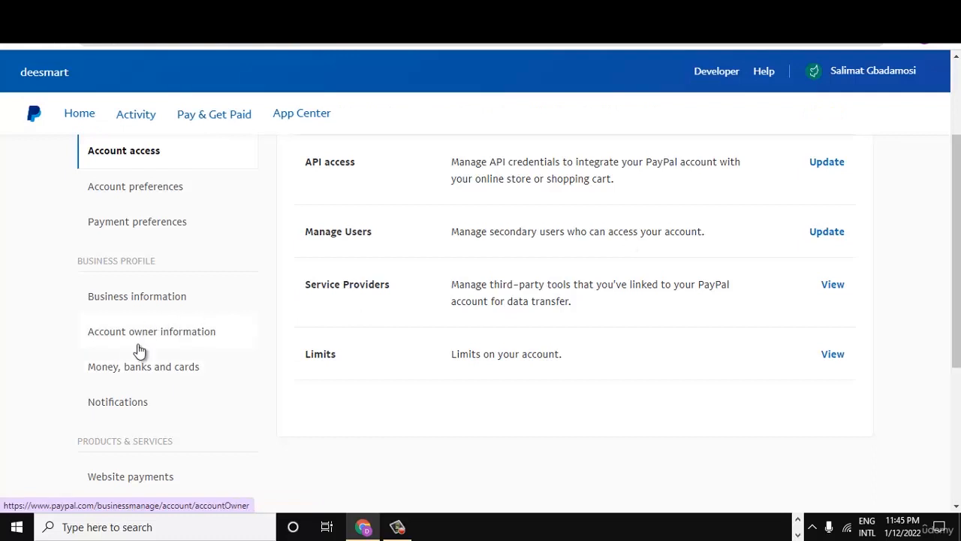
pyautogui.click(140, 303)
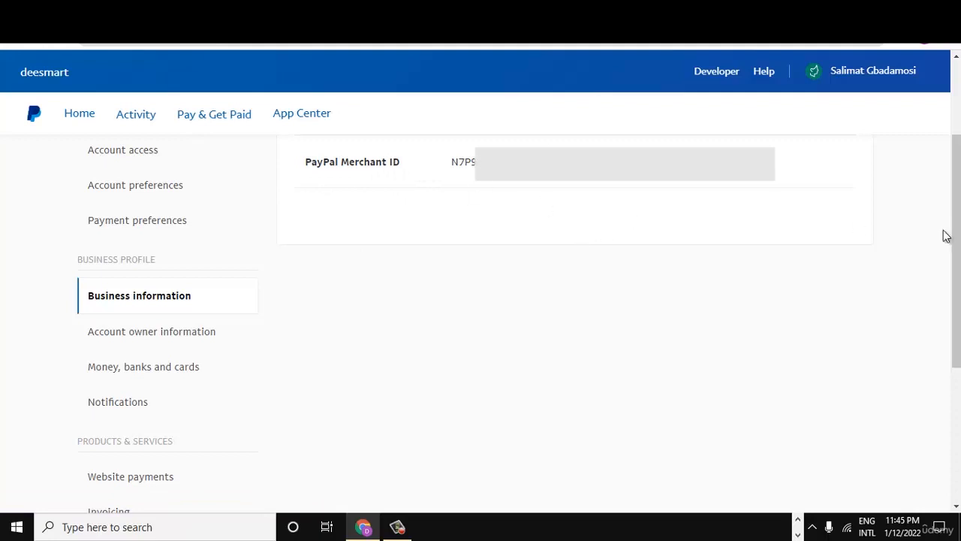
pyautogui.scroll(2, 940, 188)
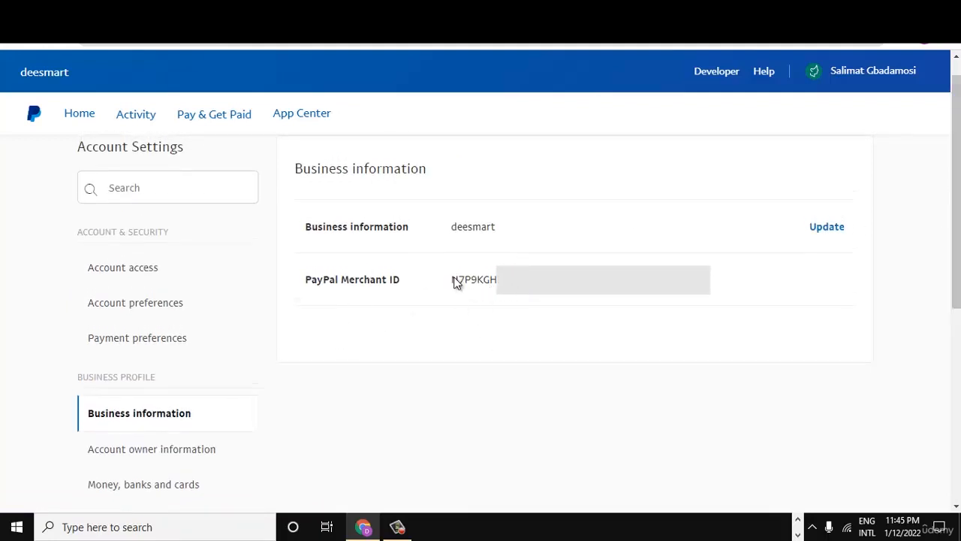
pyautogui.moveTo(452, 281); pyautogui.dragTo(535, 282)
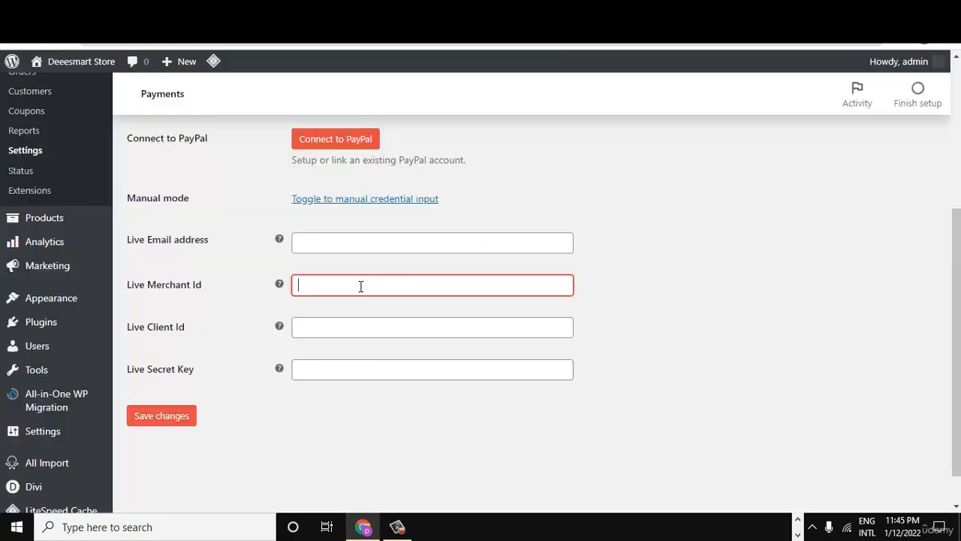
# Back in the PayPal Checkout settings, paste the Live Merchant Id and fill in the PayPal account's e-mail as Live Email address
pyautogui.hotkey('ctrl', 'v')
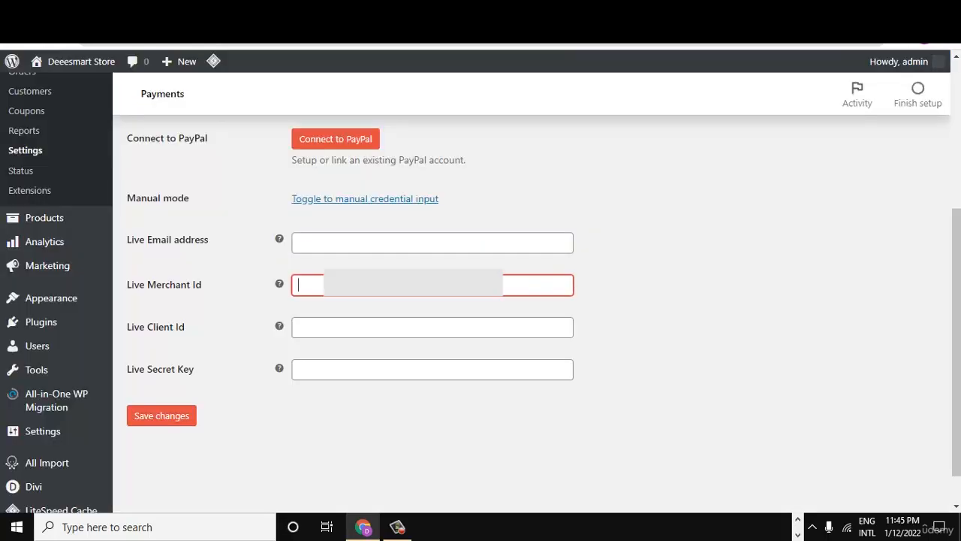
pyautogui.hotkey('ctrl', 'v')
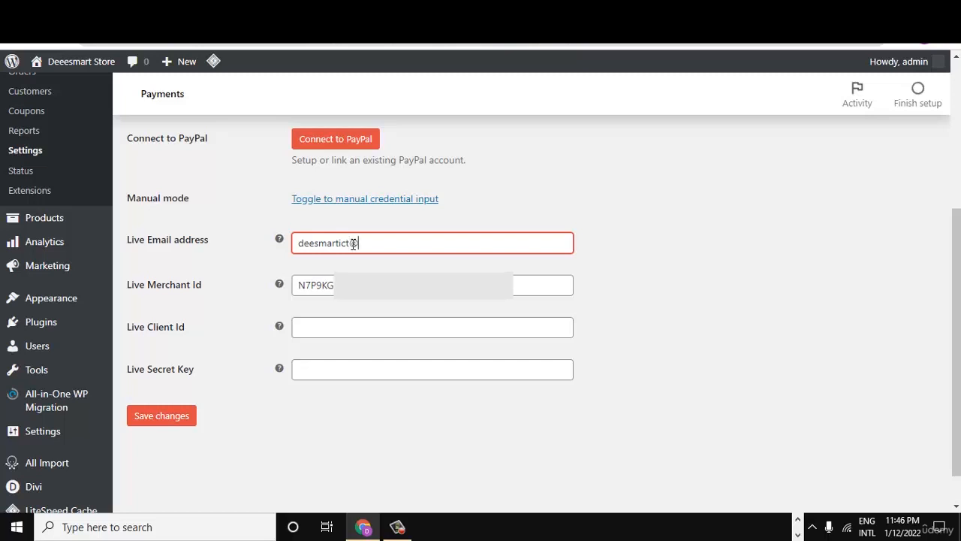
pyautogui.write('gmail.com')
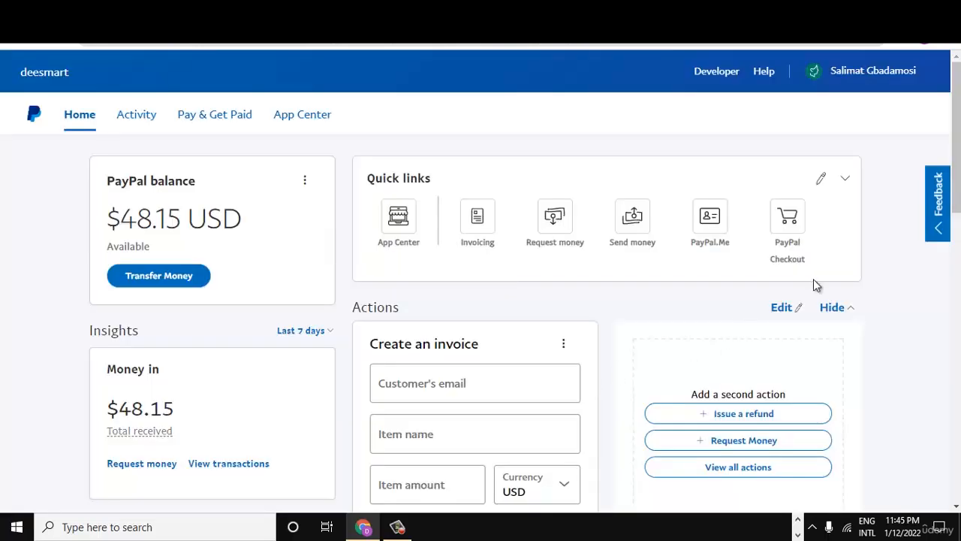
# Open the PayPal Developer dashboard from the PayPal account and switch My apps & credentials to Live
pyautogui.click(719, 73)
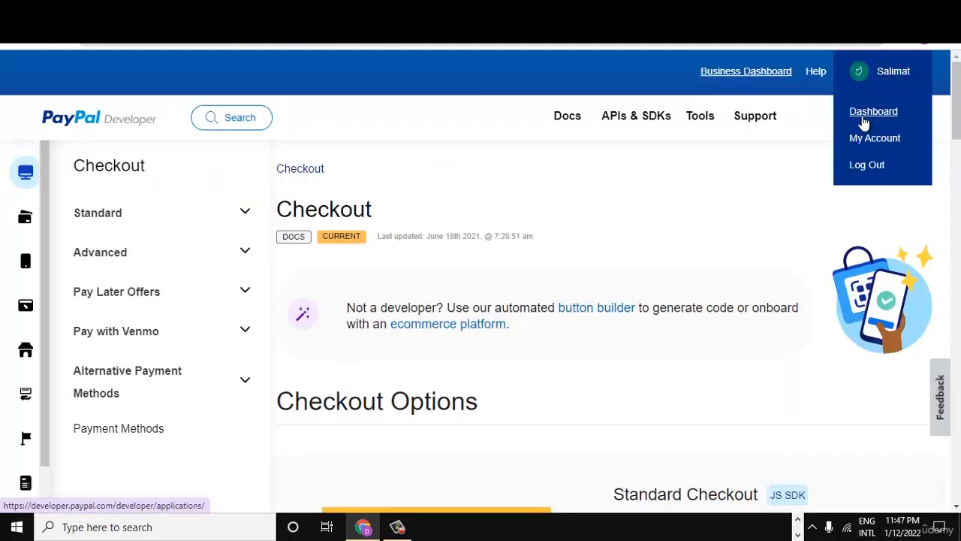
pyautogui.click(871, 112)
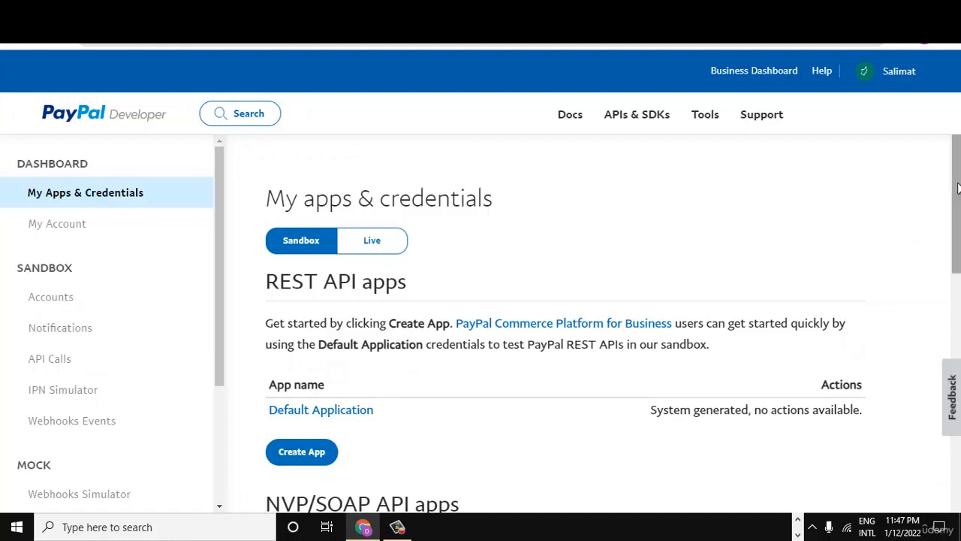
pyautogui.moveTo(957, 192)
pyautogui.mouseDown()
pyautogui.moveTo(959, 231)
pyautogui.moveTo(957, 205)
pyautogui.mouseUp()
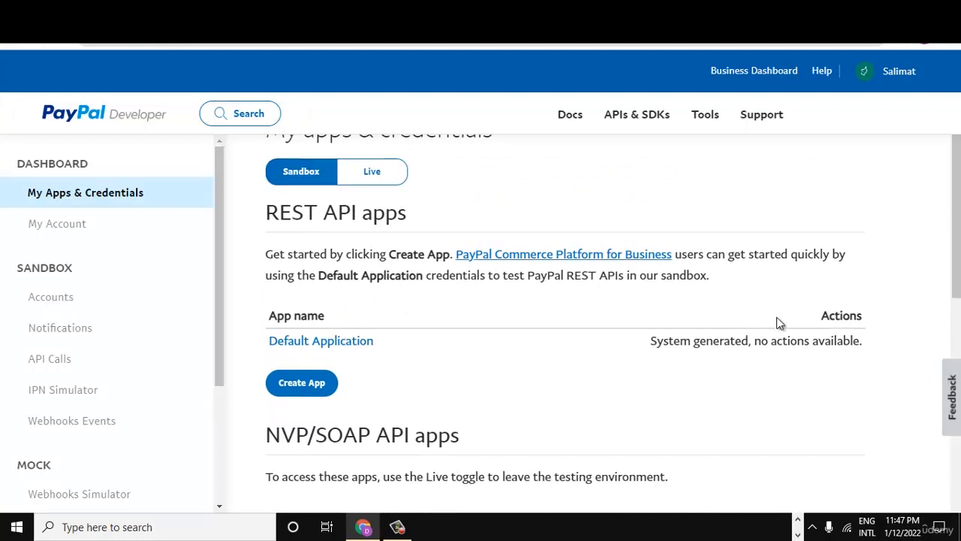
pyautogui.moveTo(956, 253)
pyautogui.mouseDown()
pyautogui.moveTo(956, 216)
pyautogui.moveTo(956, 239)
pyautogui.mouseUp()
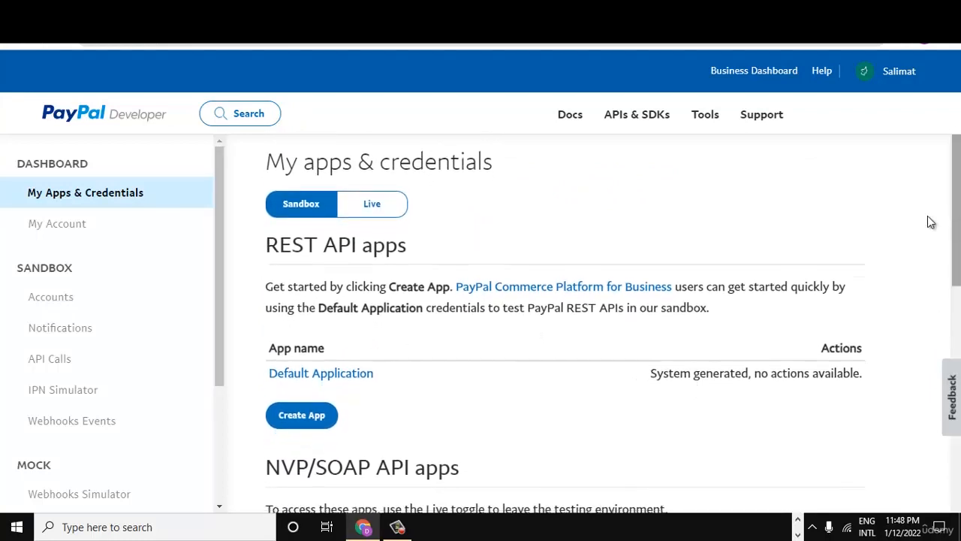
pyautogui.click(373, 201)
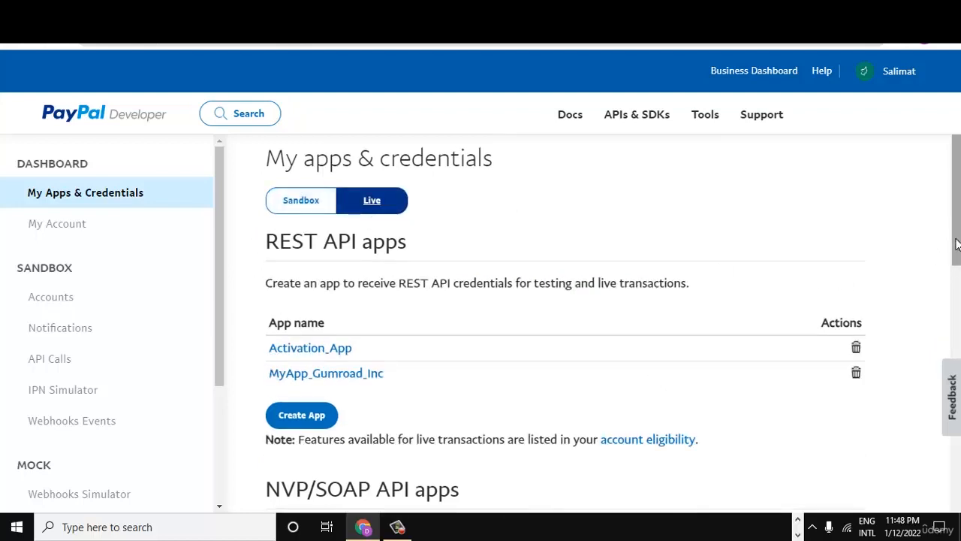
# Create a live REST API app named deesmart store
pyautogui.moveTo(957, 224); pyautogui.dragTo(527, 316)
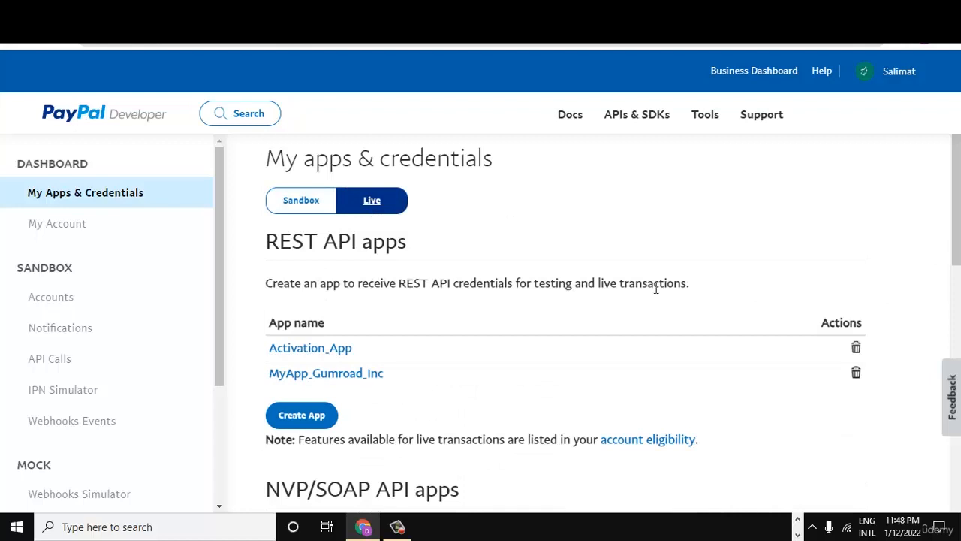
pyautogui.moveTo(957, 229); pyautogui.dragTo(960, 250)
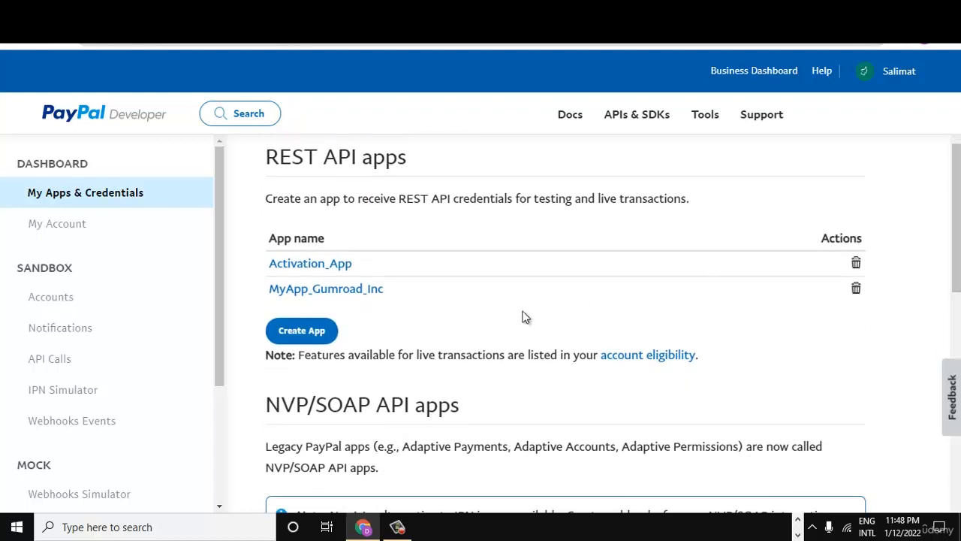
pyautogui.click(299, 337)
pyautogui.click(318, 251)
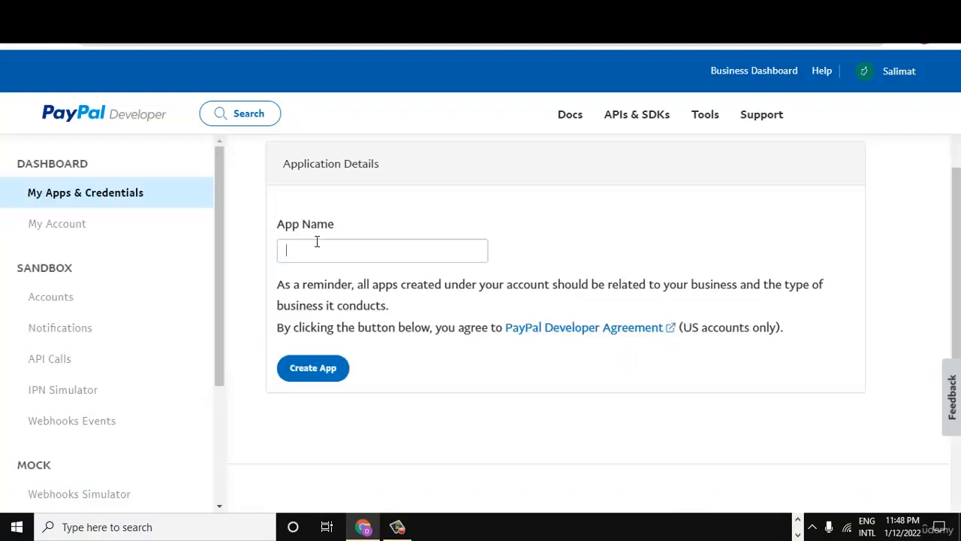
pyautogui.write('deesmart store')
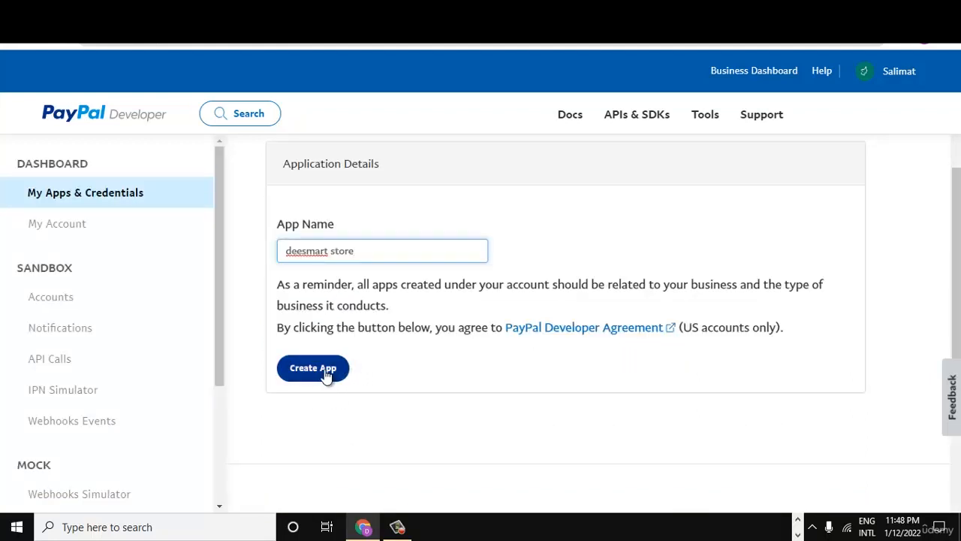
pyautogui.click(326, 373)
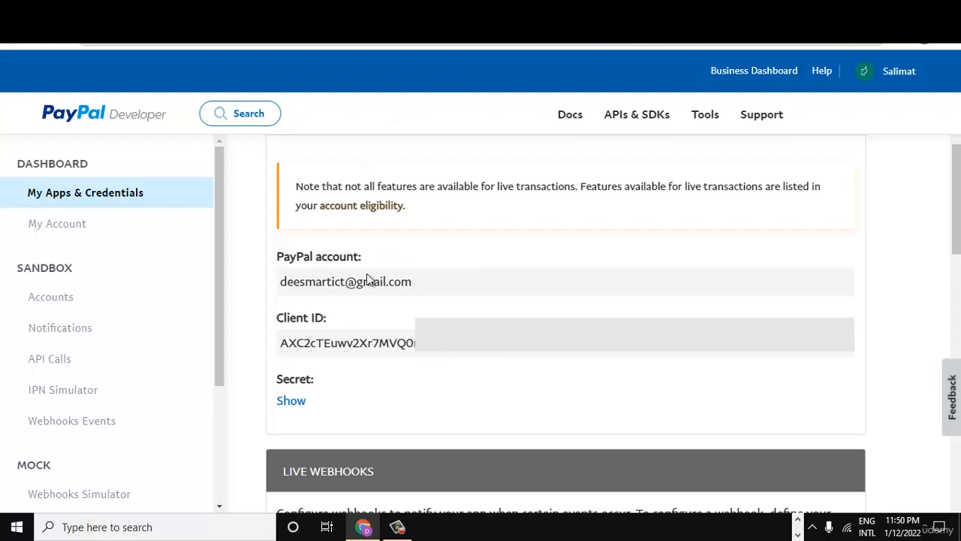
# Copy the new app's client ID and secret key into Live Client Id and Live Secret Key, and save the PayPal Checkout settings
pyautogui.doubleClick(400, 344)
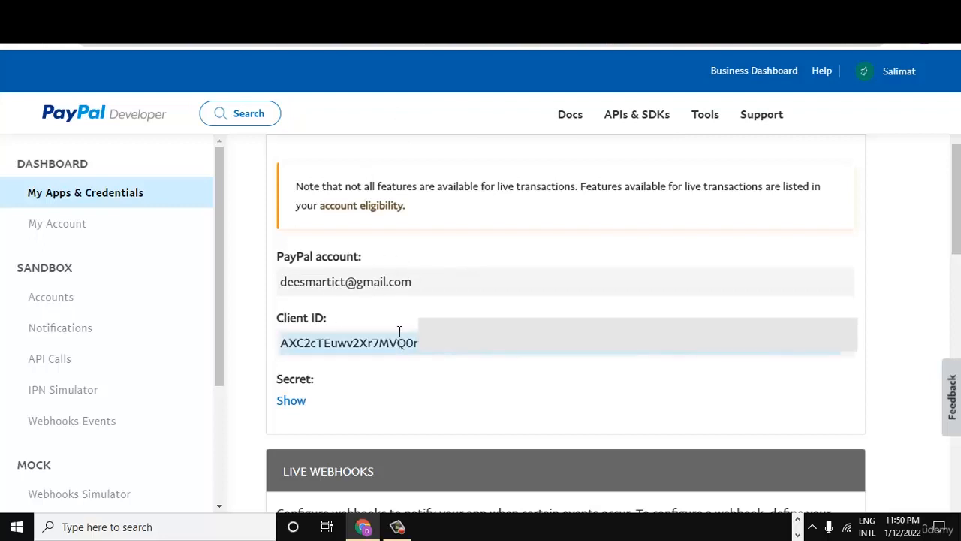
pyautogui.click(391, 12)
pyautogui.click(352, 326)
pyautogui.hotkey('ctrl', 'v')
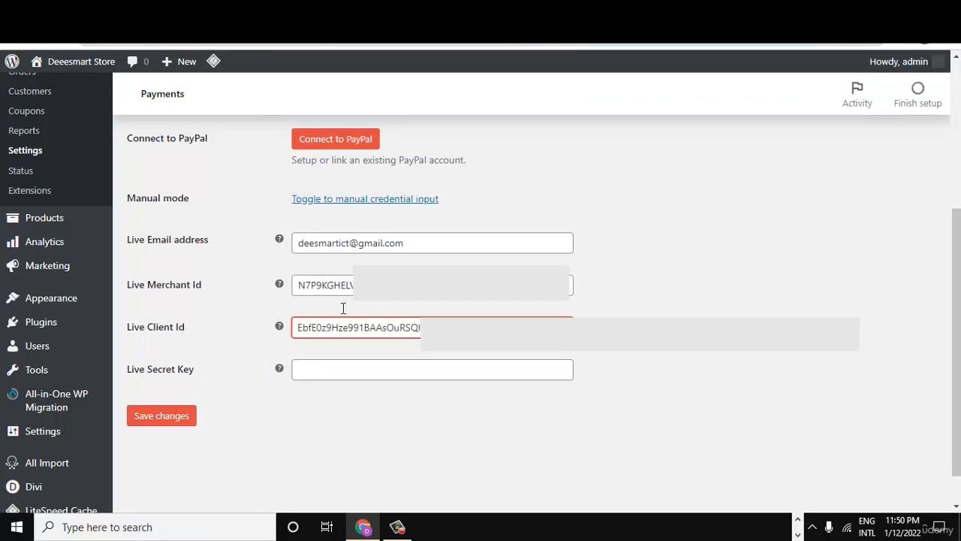
pyautogui.click(205, 12)
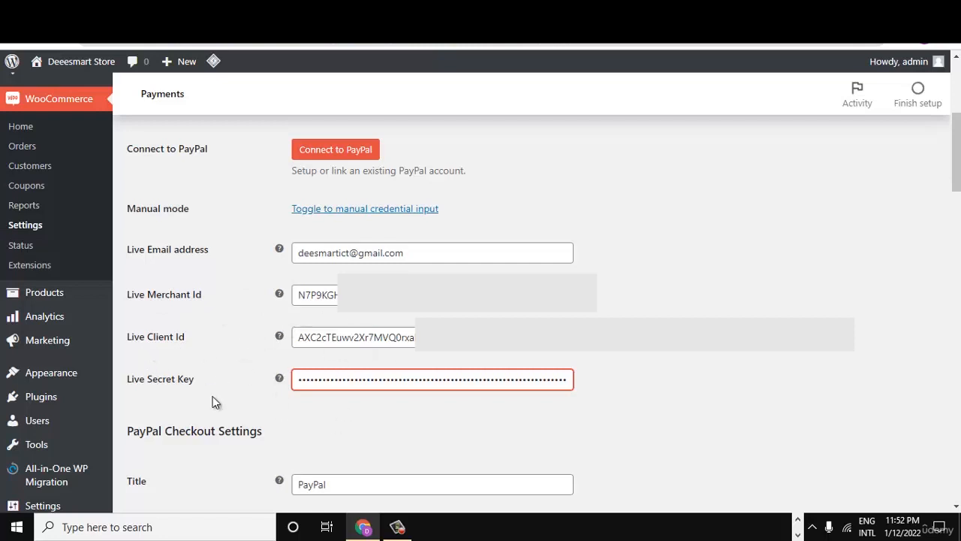
pyautogui.moveTo(956, 169); pyautogui.dragTo(953, 536)
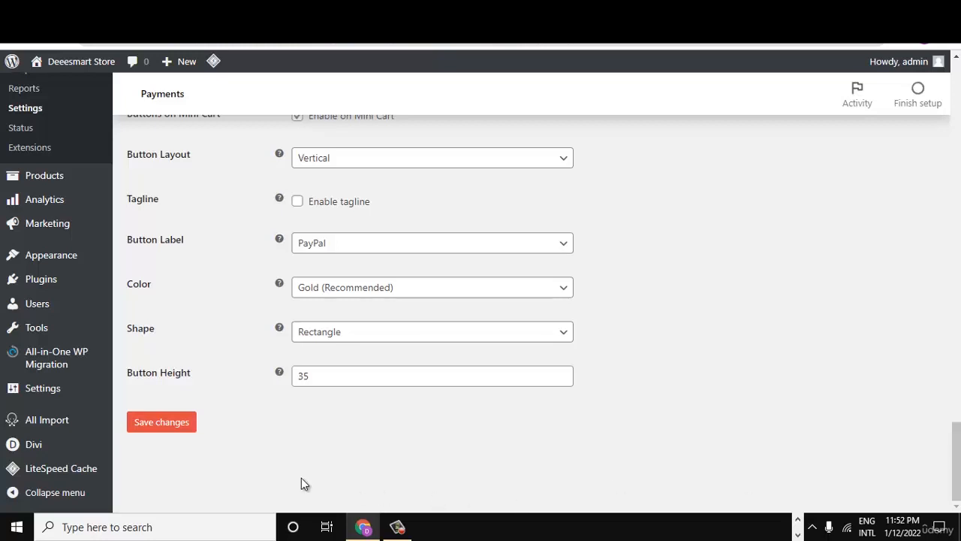
pyautogui.click(180, 423)
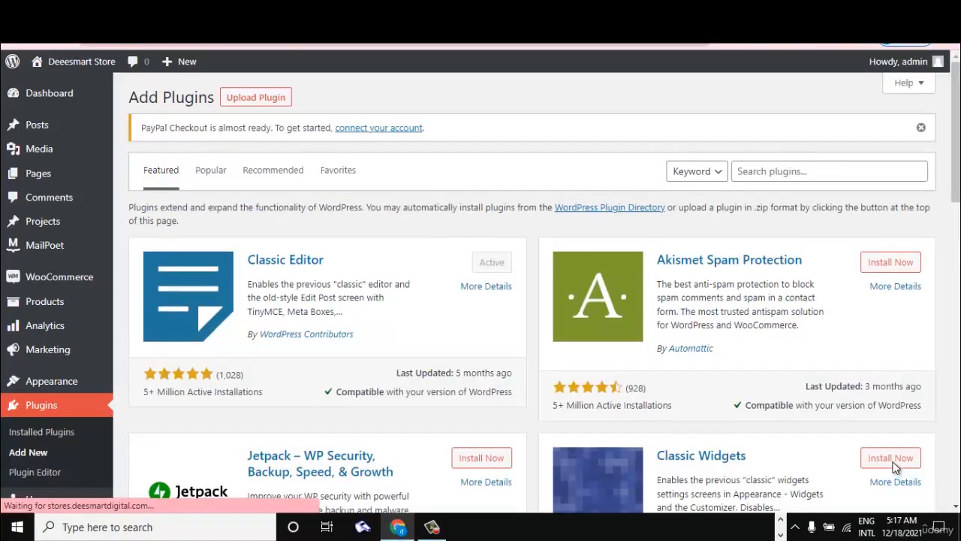
# Search the WordPress plugins for paystack, and install and activate Paystack WooCommerce Payment Gateway
pyautogui.write('pa')
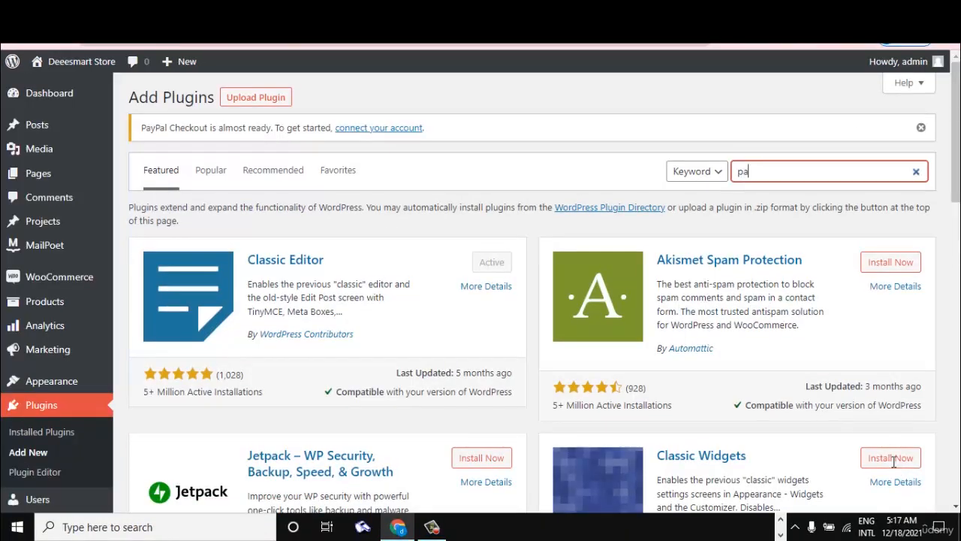
pyautogui.write('ystack')
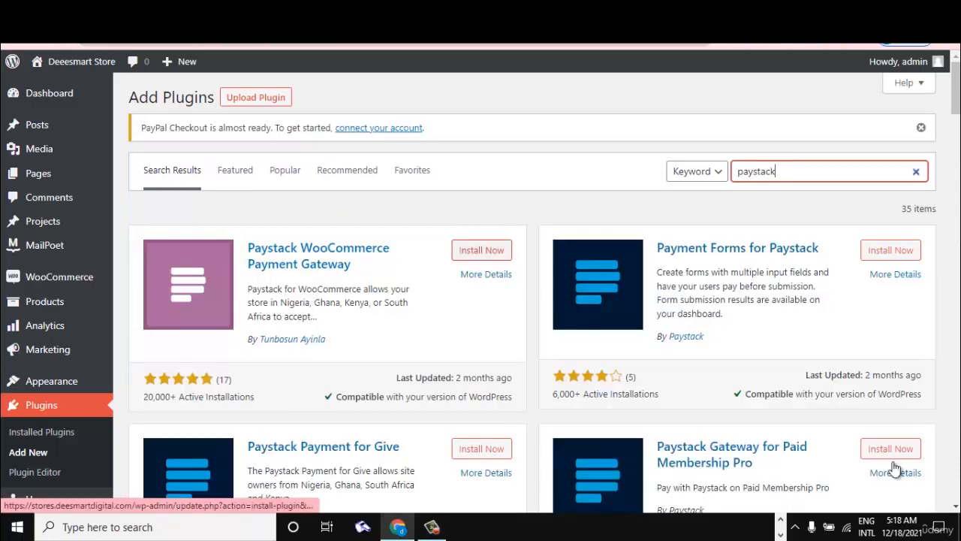
pyautogui.click(482, 250)
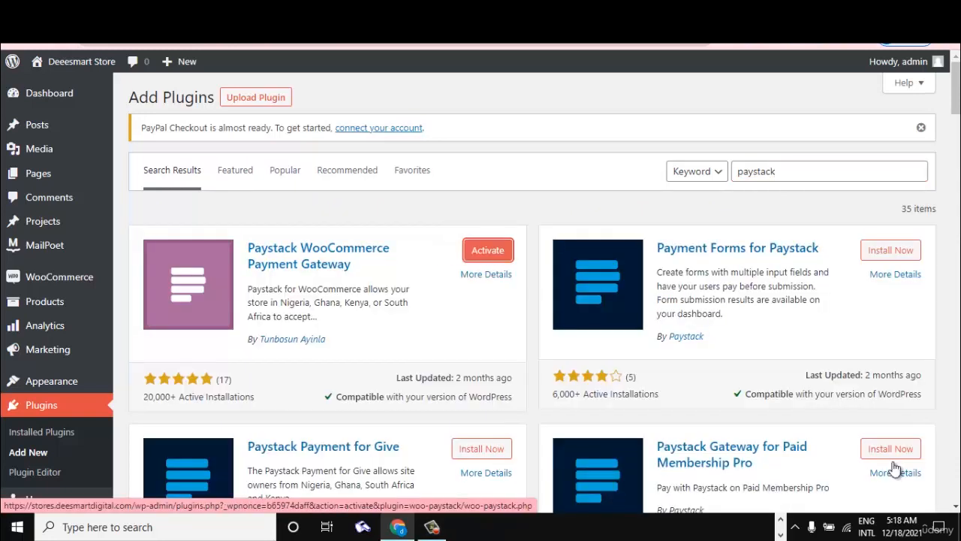
pyautogui.click(488, 251)
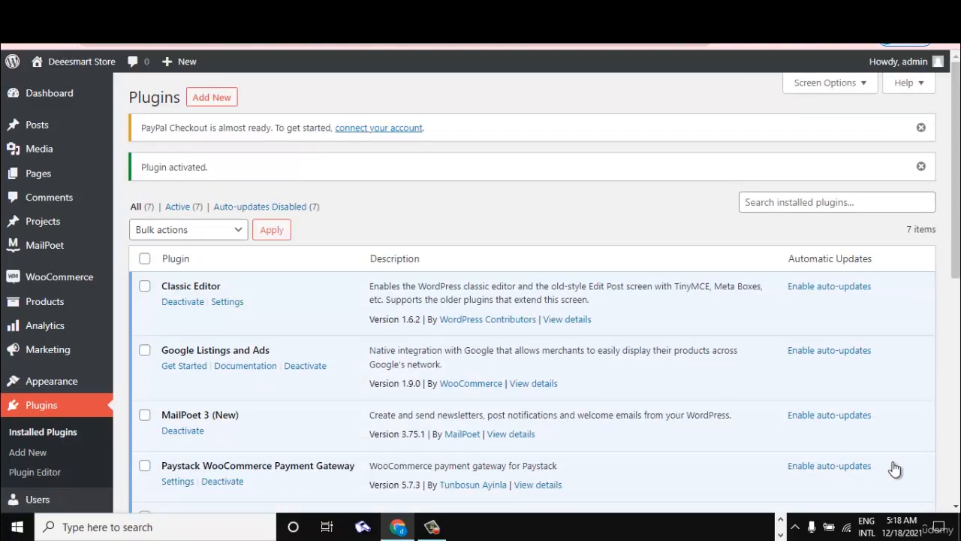
# Open the WooCommerce payment settings, enable the Paystack payment method and open its configuration
pyautogui.moveTo(59, 278)
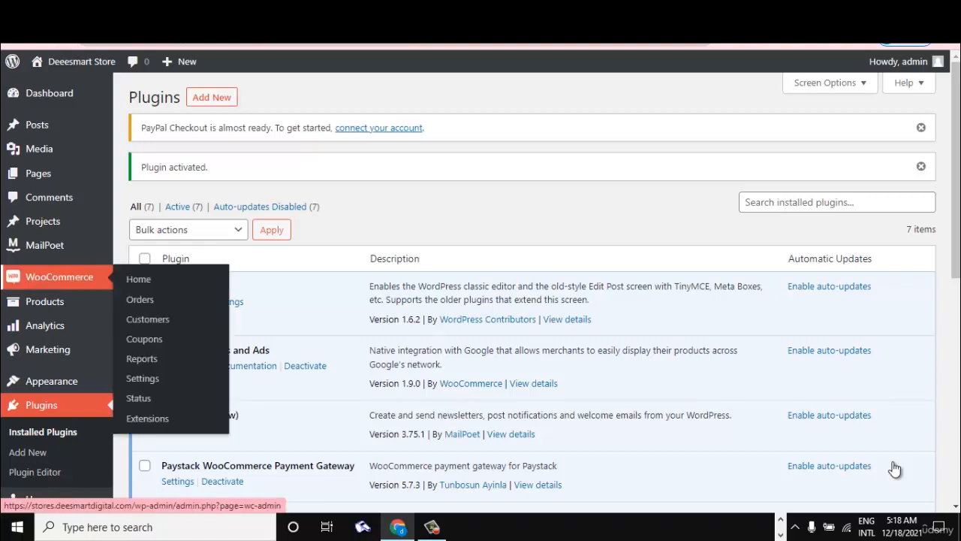
pyautogui.click(142, 379)
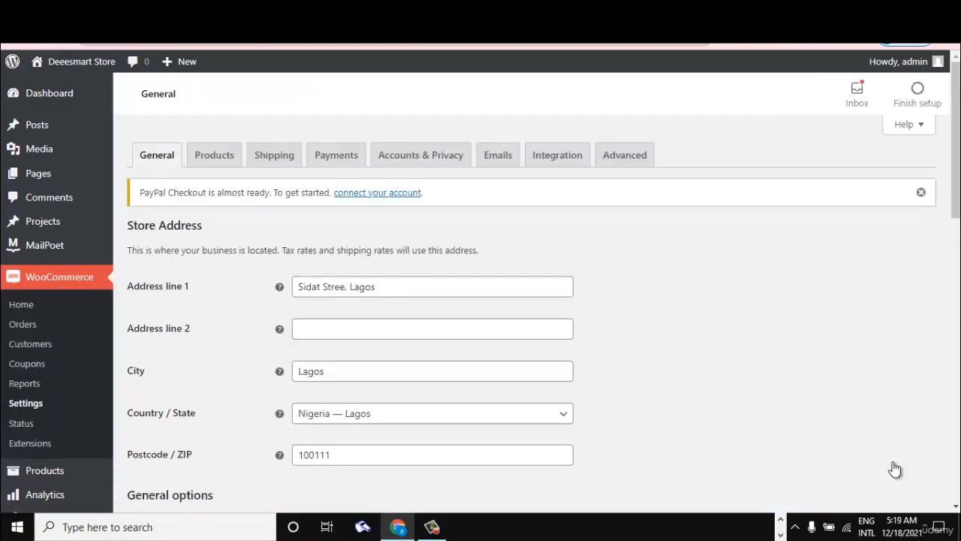
pyautogui.click(336, 155)
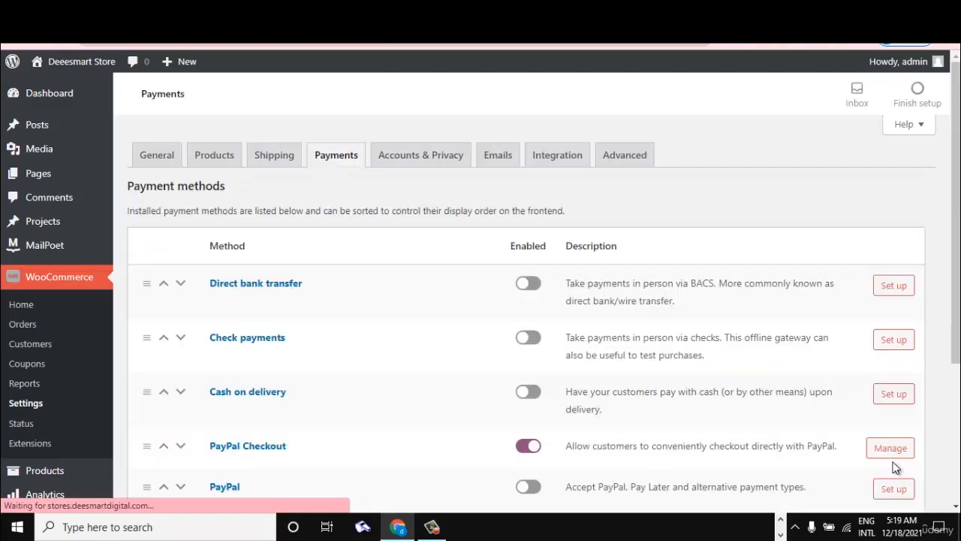
pyautogui.scroll(-2, 893, 468)
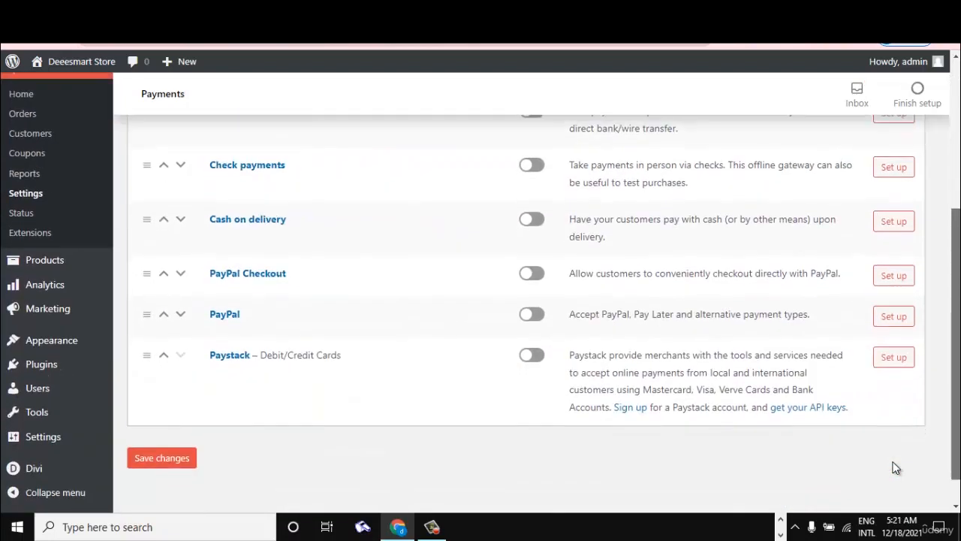
pyautogui.scroll(-1, 894, 469)
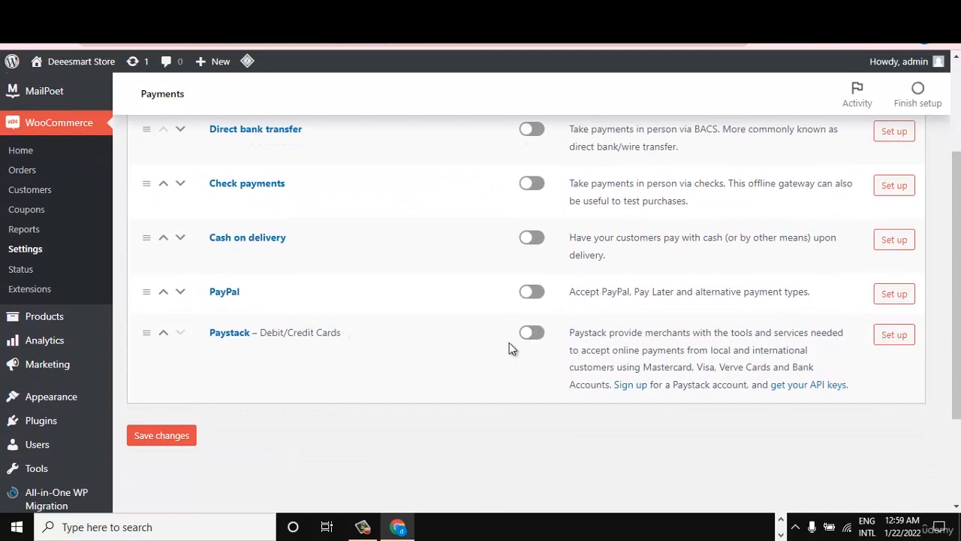
pyautogui.click(530, 335)
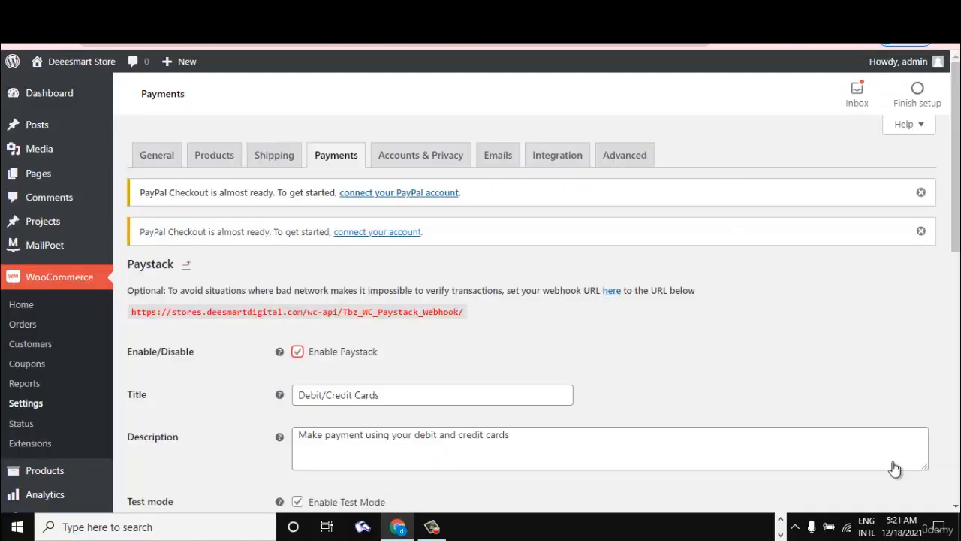
# Turn off Paystack's test mode and set its Payment Option to Popup
pyautogui.scroll(-5, 894, 469)
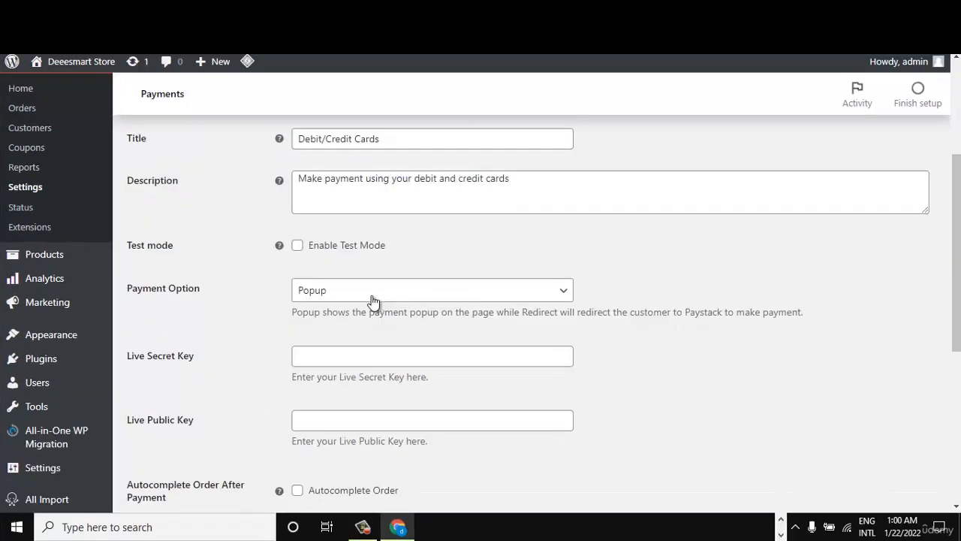
pyautogui.click(371, 292)
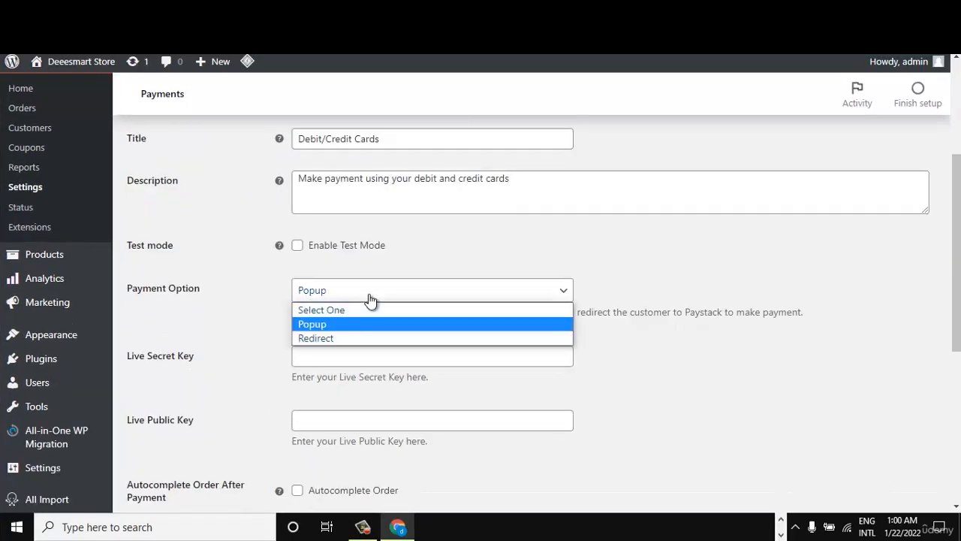
pyautogui.click(322, 323)
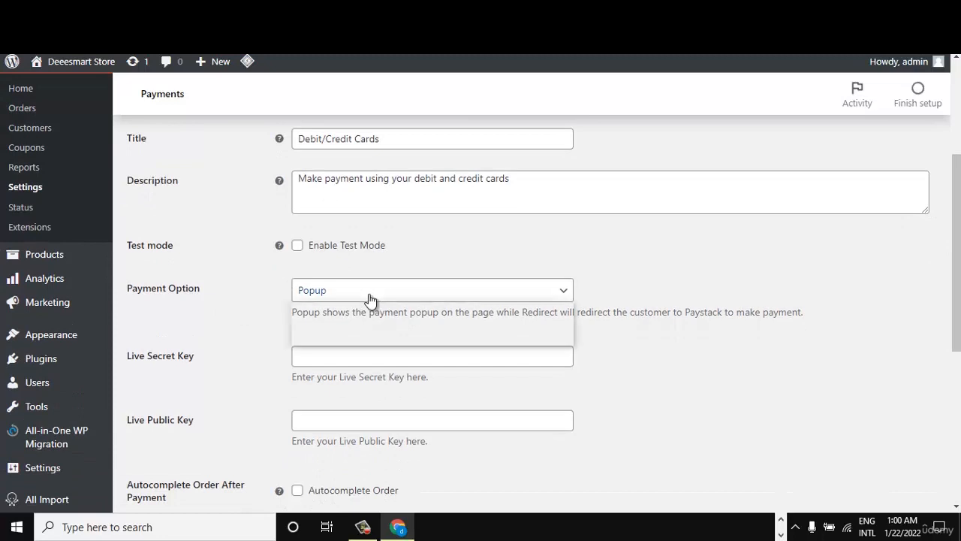
pyautogui.click(368, 295)
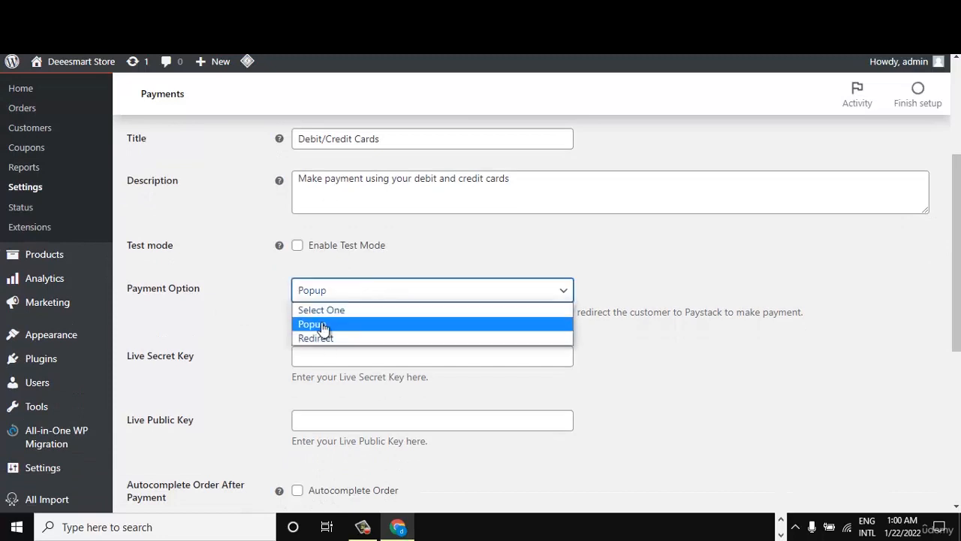
pyautogui.click(323, 323)
pyautogui.click(368, 299)
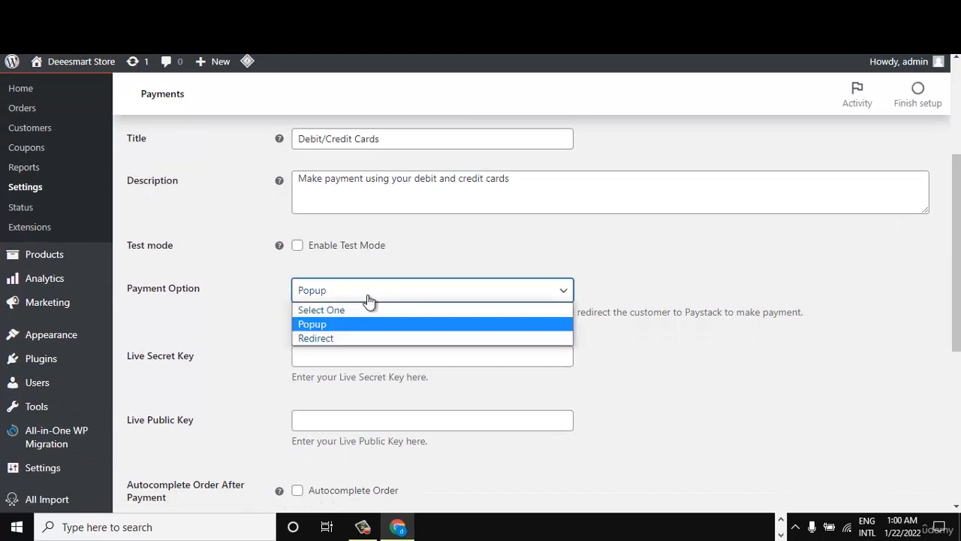
pyautogui.click(323, 325)
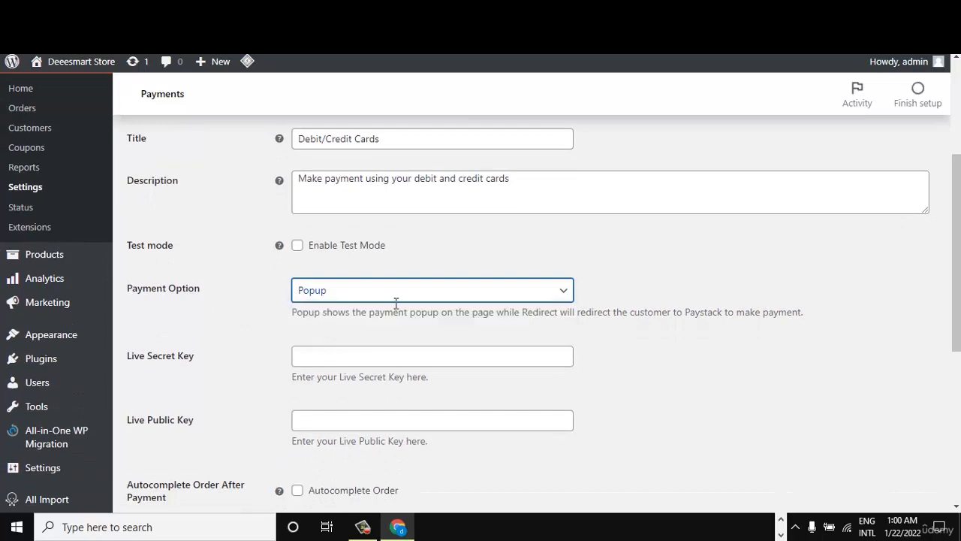
pyautogui.scroll(-1, 601, 300)
pyautogui.click(427, 282)
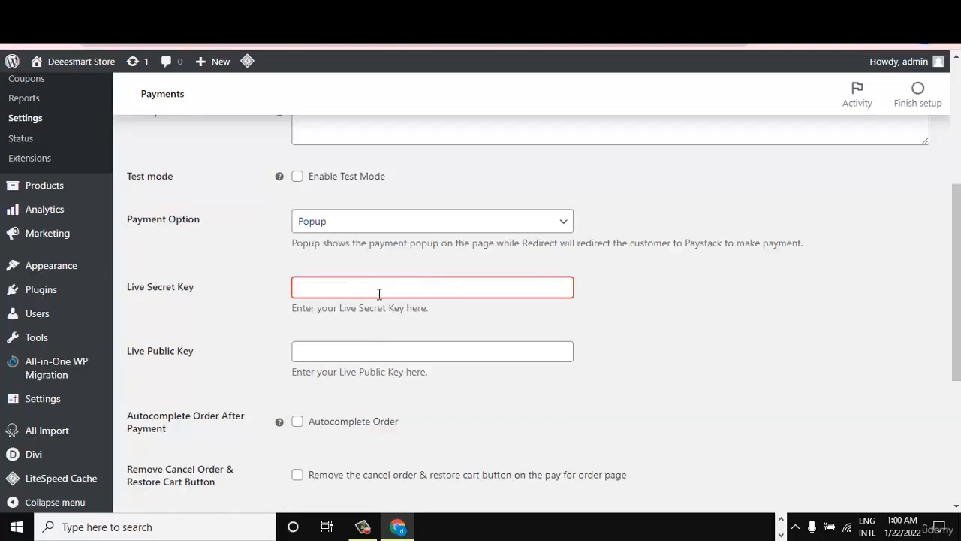
pyautogui.click(353, 351)
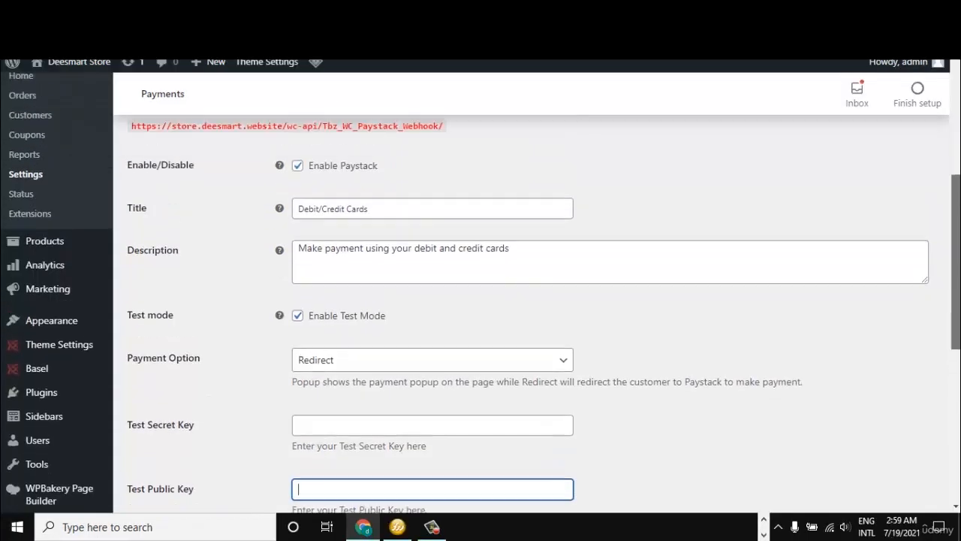
pyautogui.scroll(1, 526, 300)
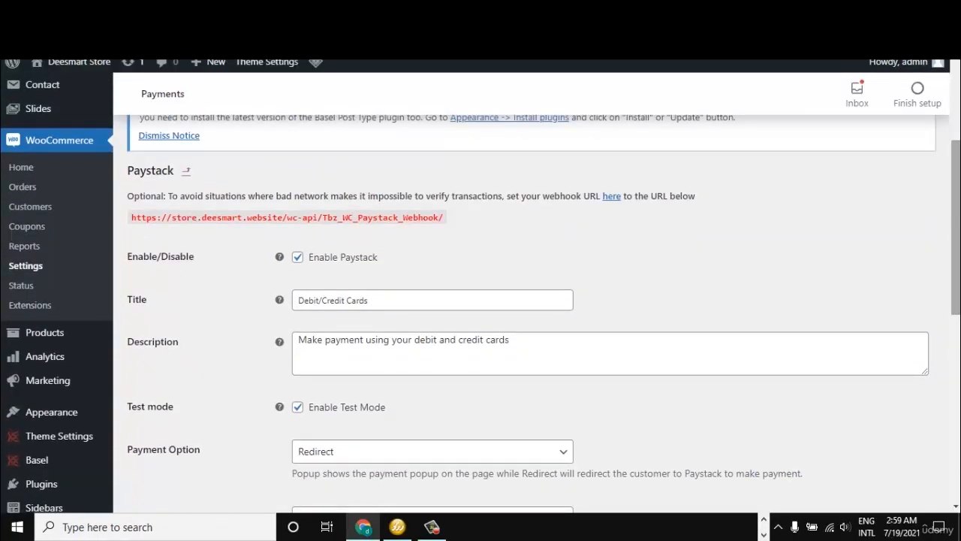
pyautogui.scroll(-1, 762, 163)
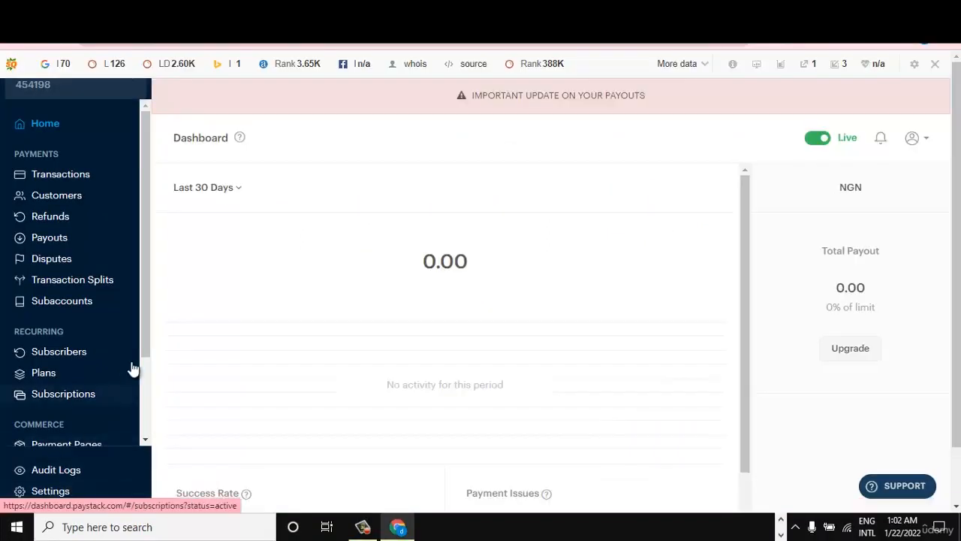
# Open API Keys & Webhooks in the Paystack dashboard settings and switch the integration to Live
pyautogui.moveTo(147, 333); pyautogui.dragTo(155, 434)
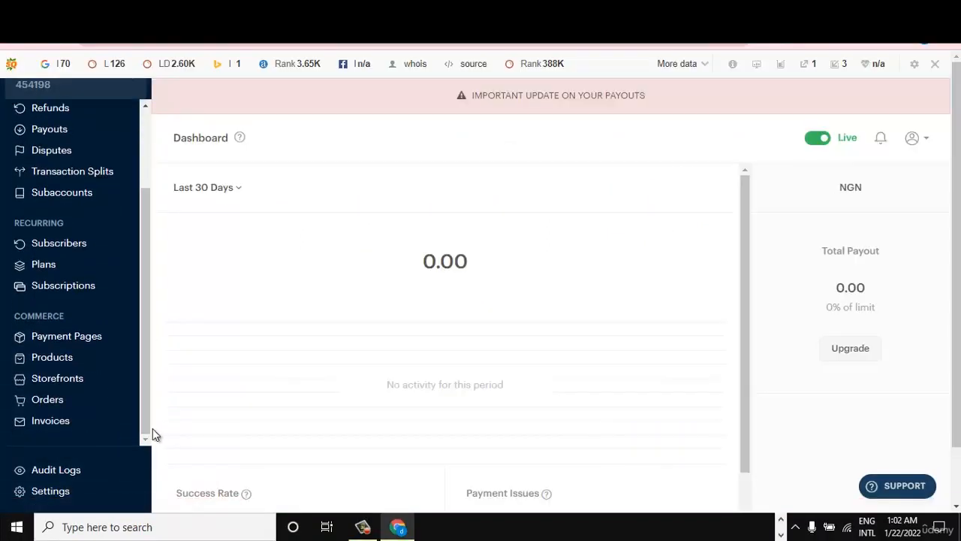
pyautogui.click(50, 491)
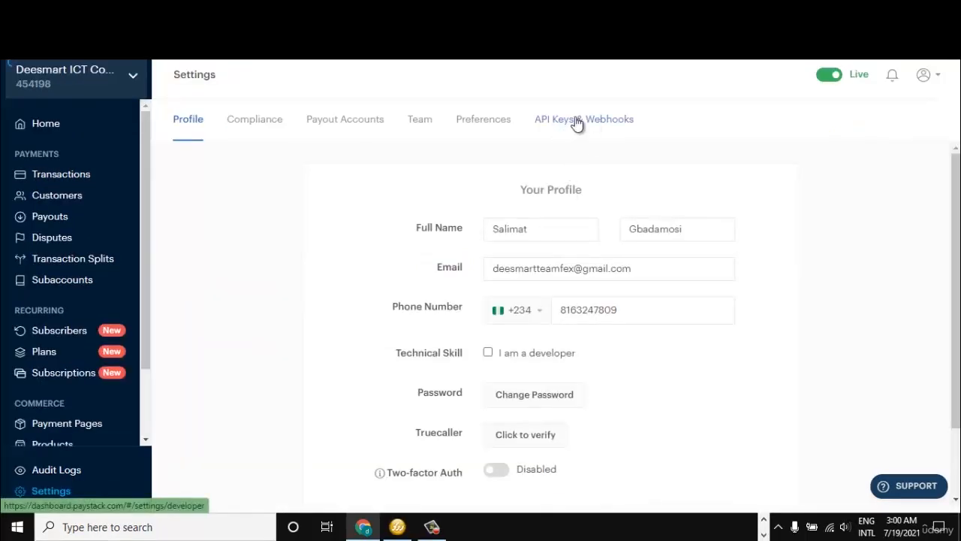
pyautogui.click(577, 122)
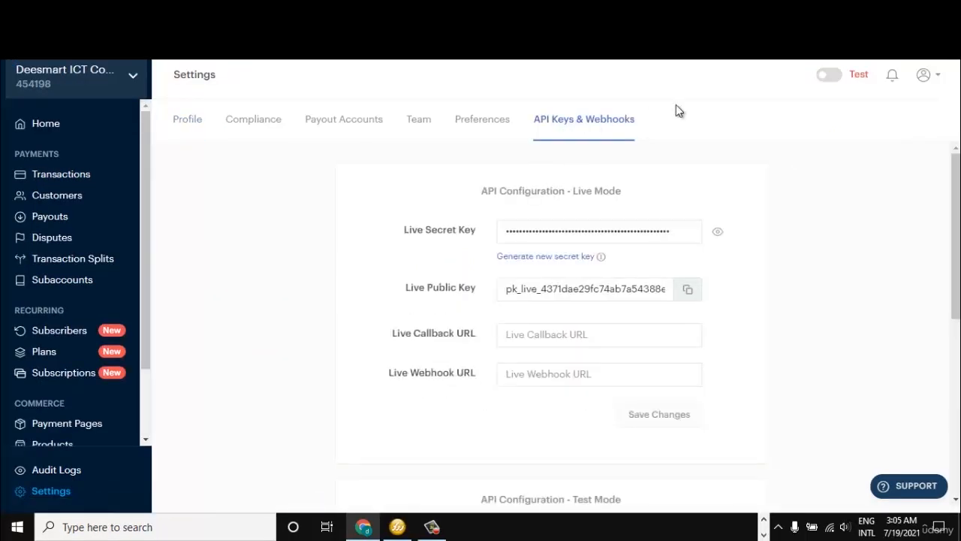
pyautogui.click(827, 79)
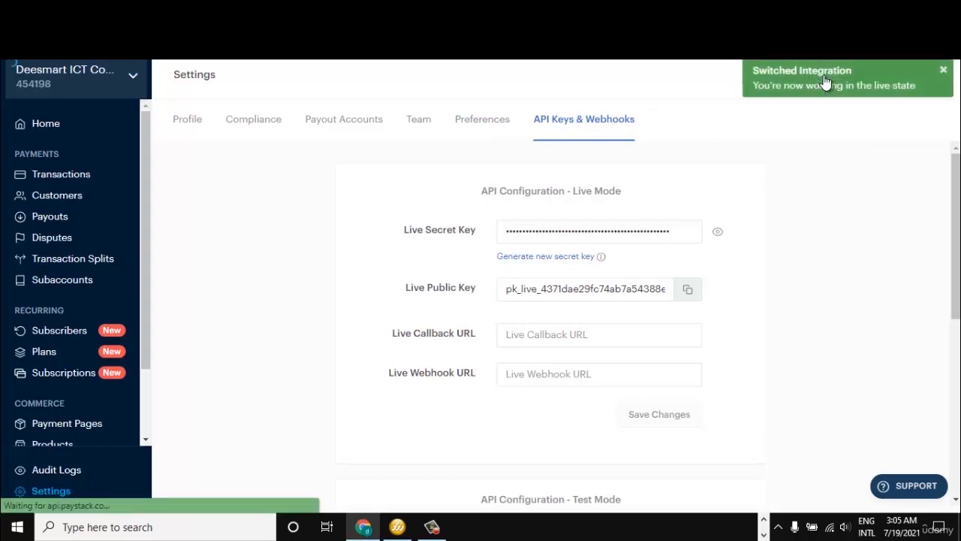
pyautogui.click(561, 125)
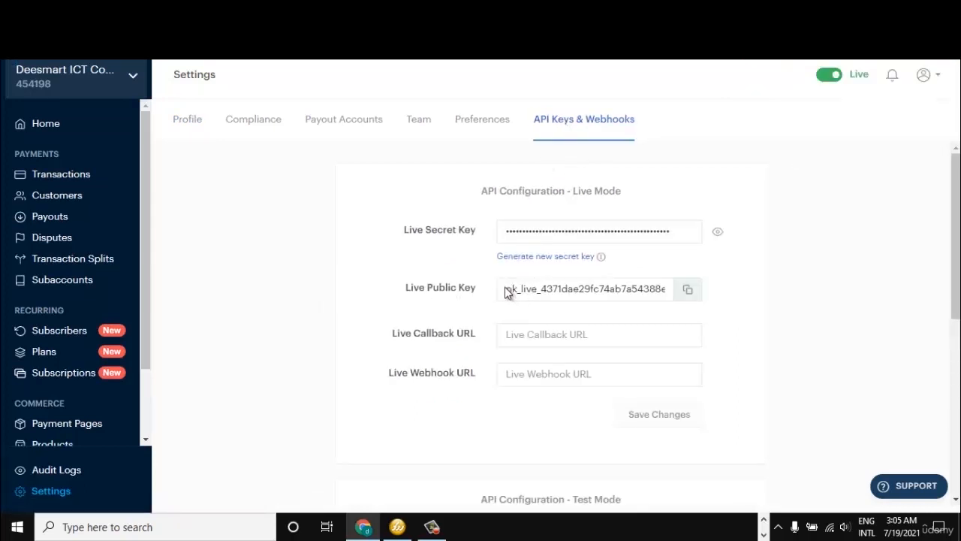
# Copy the Paystack live public and secret keys into Live Public Key and Live Secret Key in WooCommerce, and save the changes
pyautogui.click(50, 96)
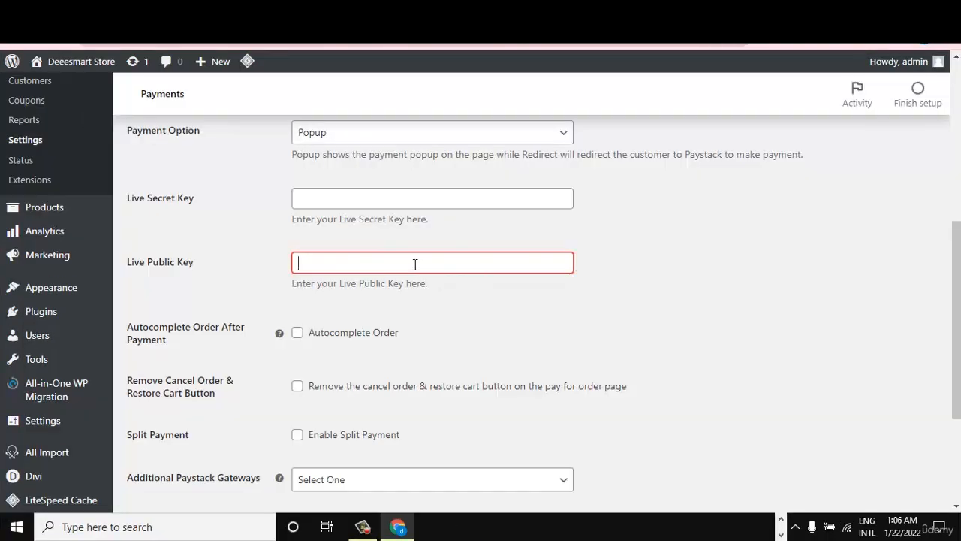
pyautogui.hotkey('ctrl', 'v')
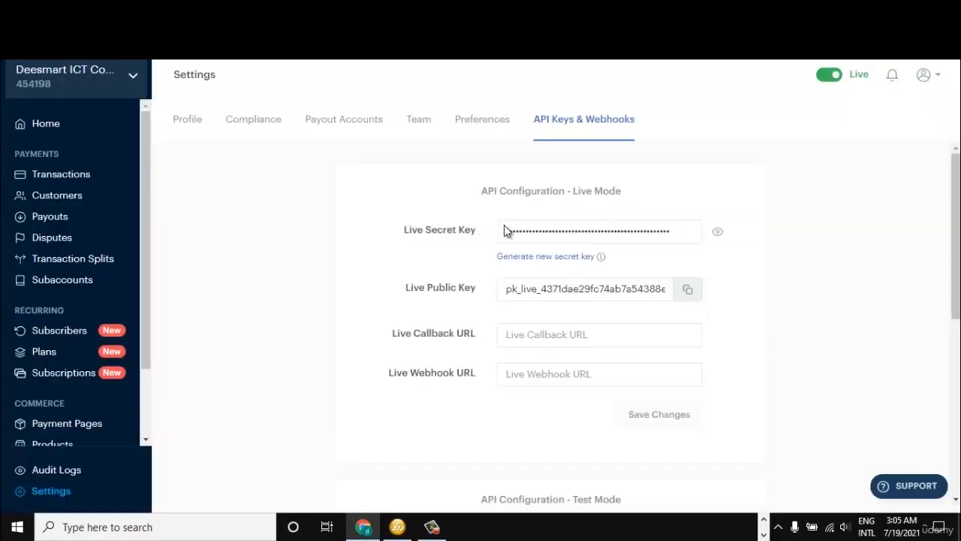
pyautogui.moveTo(505, 229); pyautogui.dragTo(683, 241)
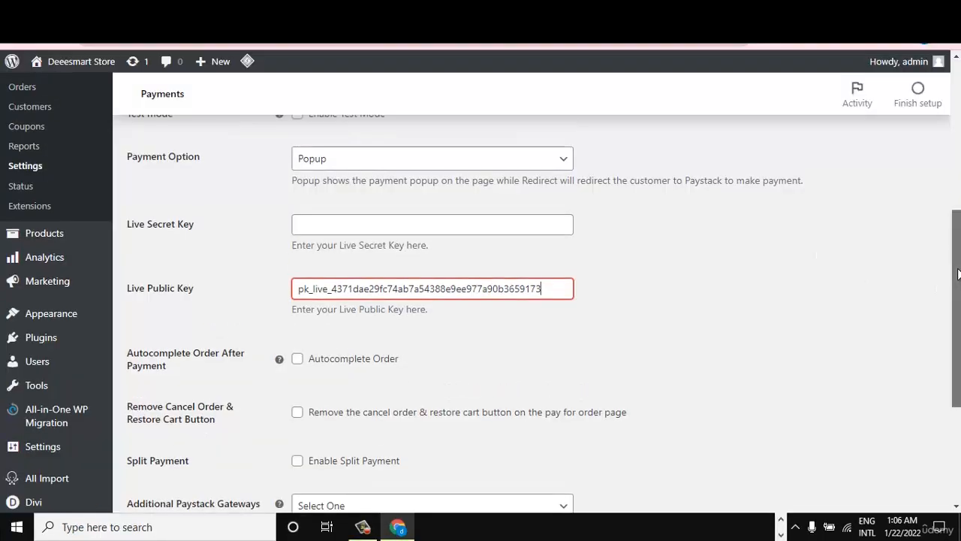
pyautogui.moveTo(959, 274); pyautogui.dragTo(958, 237)
pyautogui.click(261, 310)
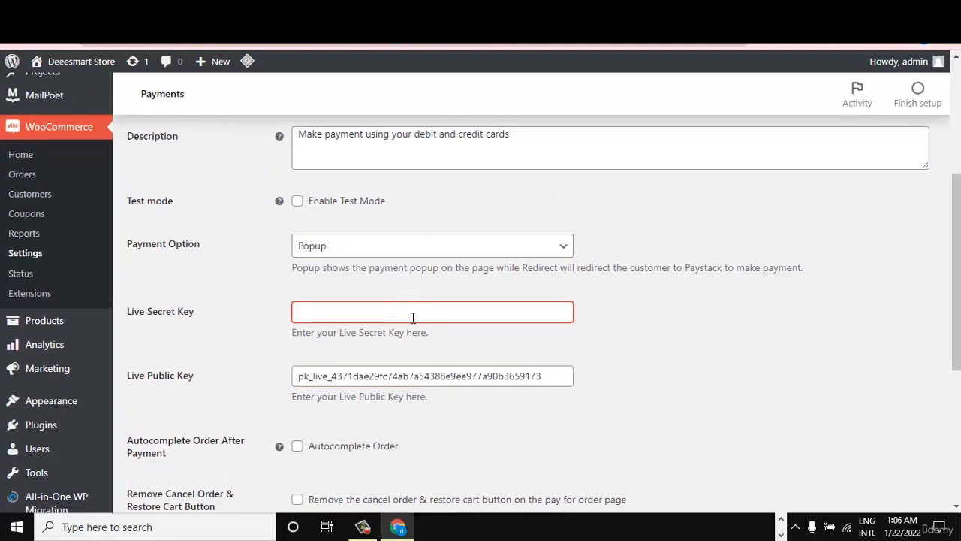
pyautogui.scroll(-3, 957, 305)
pyautogui.moveTo(956, 305); pyautogui.dragTo(957, 335)
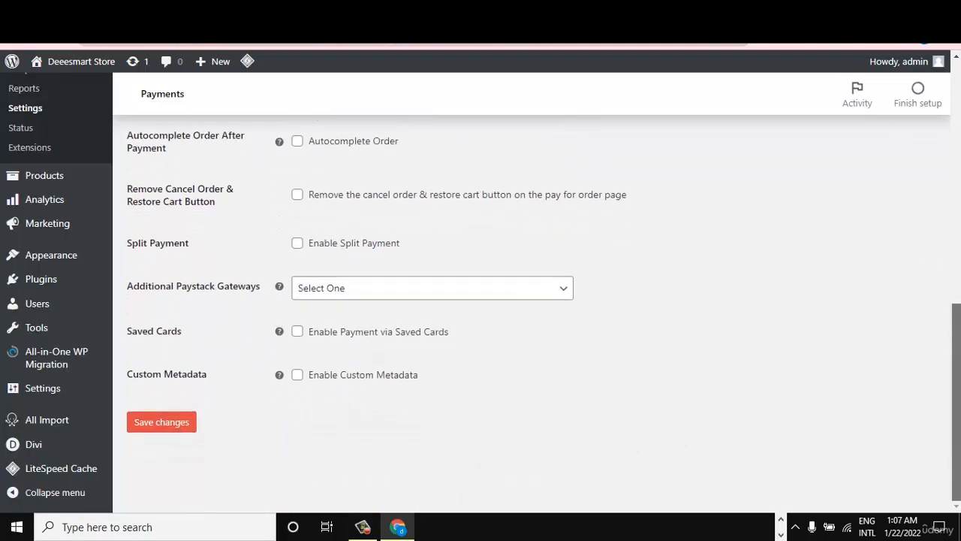
pyautogui.click(171, 421)
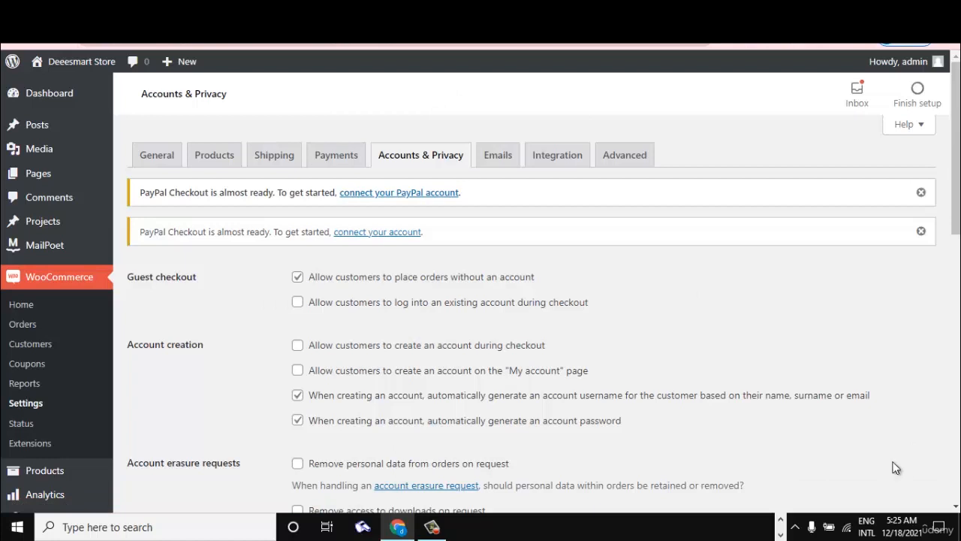
# In Accounts & Privacy, allow login during checkout and account creation at checkout and on My account, and turn off automatic password generation
pyautogui.scroll(-2, 895, 468)
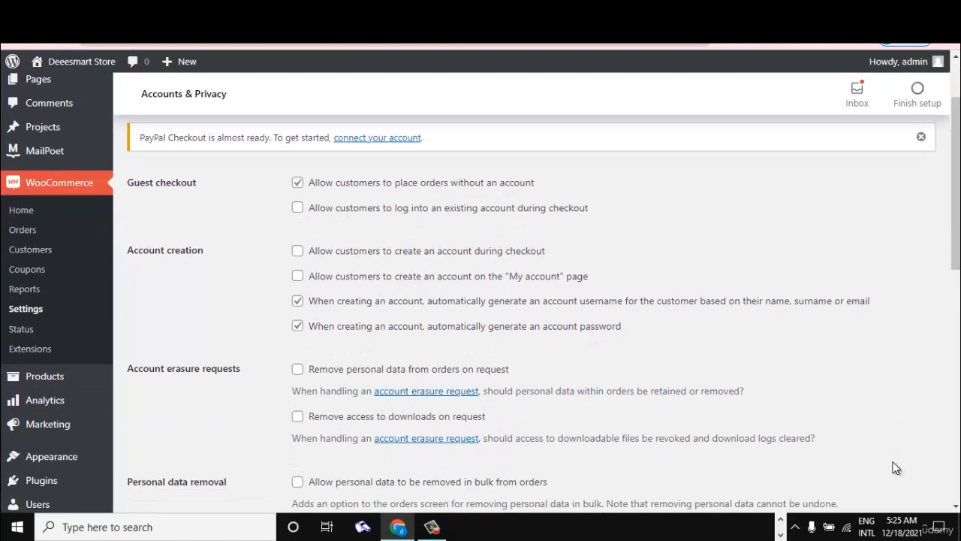
pyautogui.click(297, 207)
pyautogui.press('Tab')
pyautogui.press('space')
pyautogui.press('Tab')
pyautogui.press('space')
pyautogui.click(297, 326)
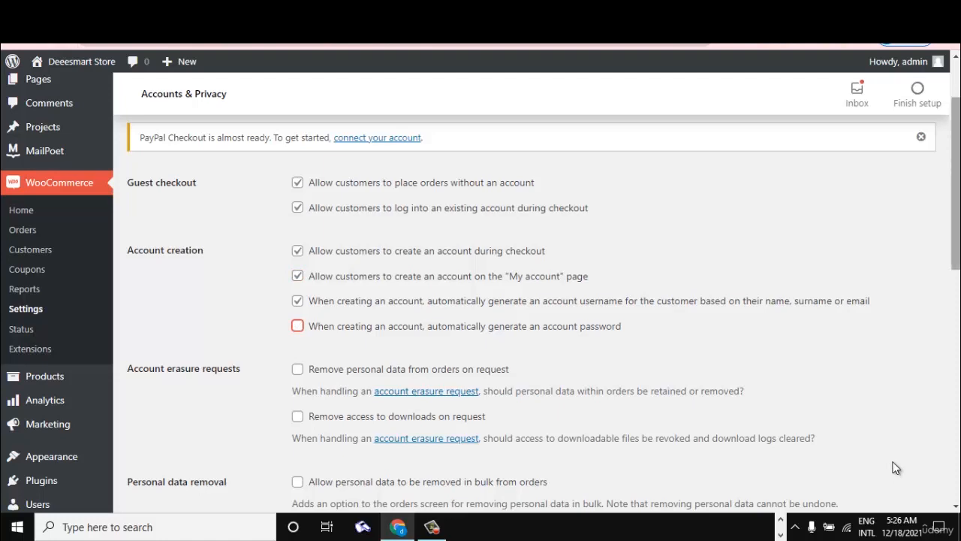
# Enable removing personal data from orders on request, and save the Accounts & Privacy settings
pyautogui.scroll(-8, 894, 468)
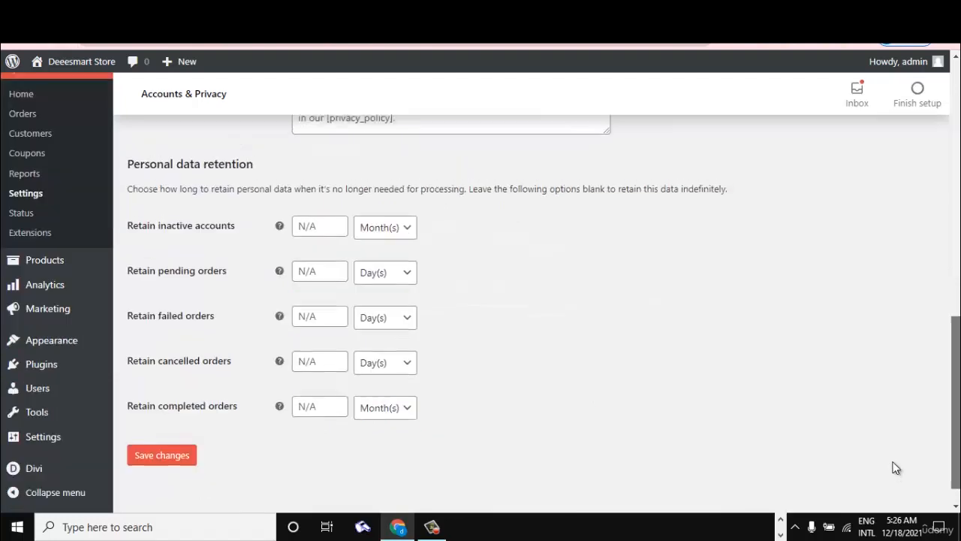
pyautogui.scroll(8, 894, 467)
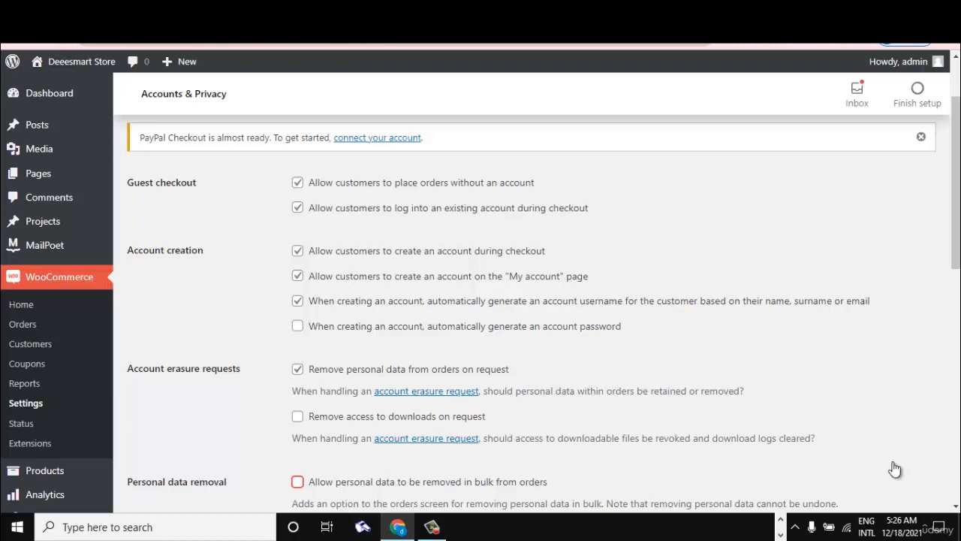
pyautogui.scroll(-10, 894, 468)
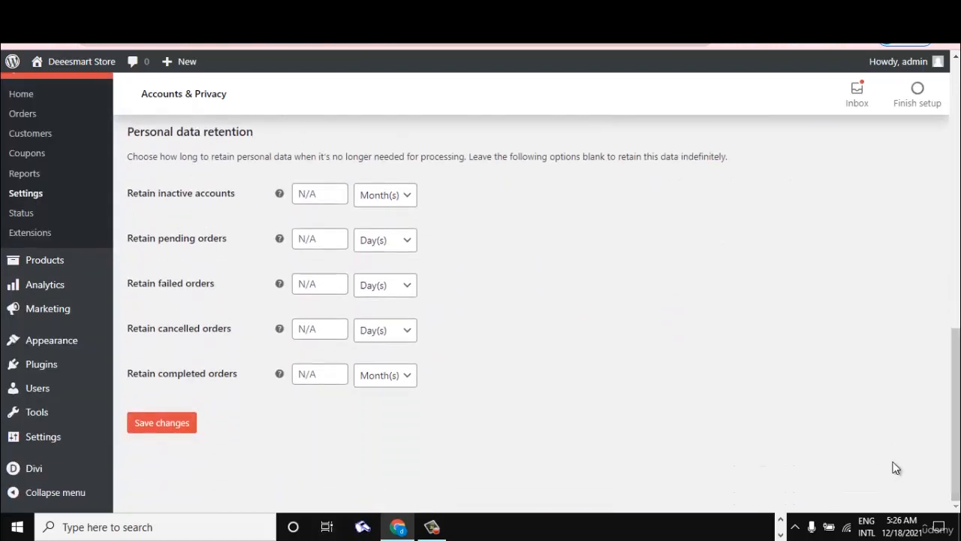
pyautogui.click(161, 423)
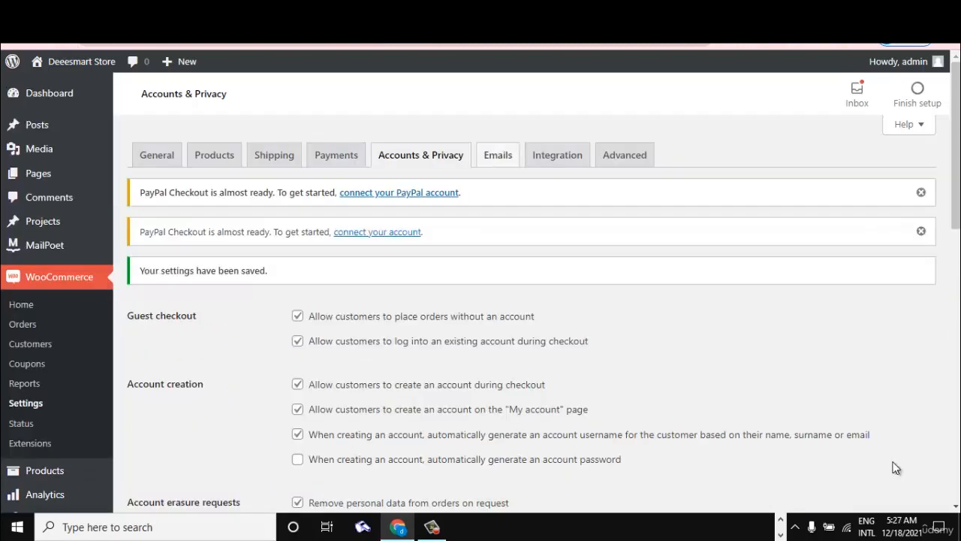
# Open the WooCommerce Emails settings and look through the list of email notifications
pyautogui.scroll(-3, 895, 468)
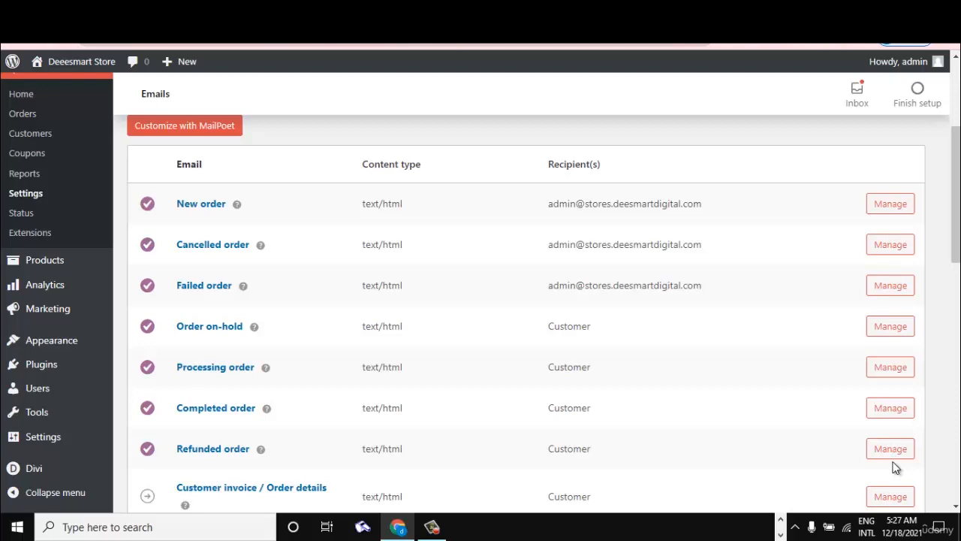
pyautogui.scroll(3, 895, 468)
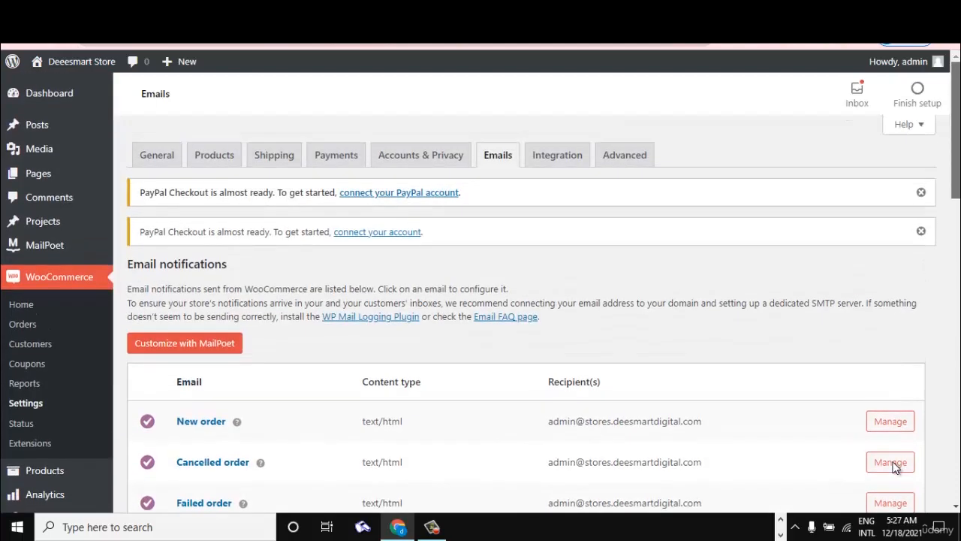
# Look over the email notifications list again and view the MaxMind Geolocation settings under Integration
pyautogui.scroll(-4, 895, 468)
pyautogui.scroll(2, 894, 468)
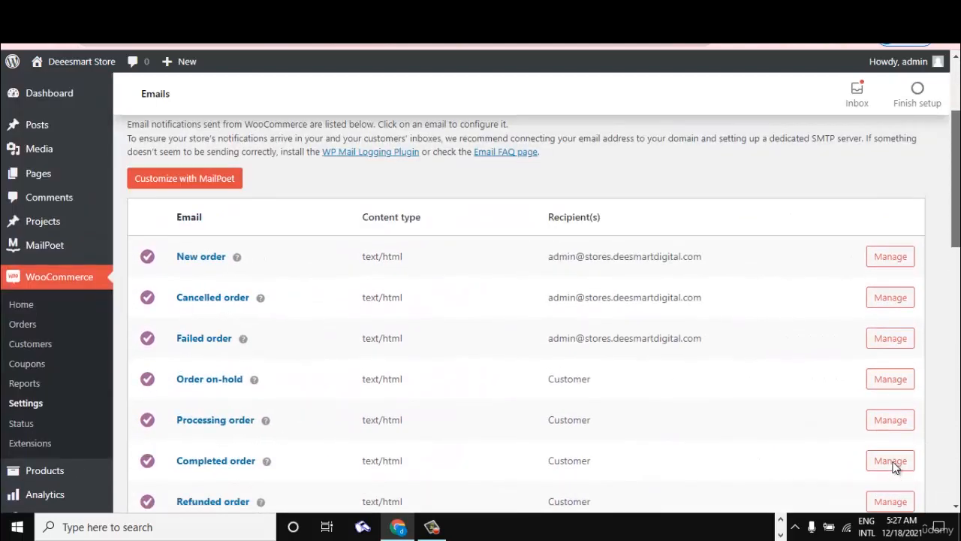
pyautogui.scroll(2, 895, 468)
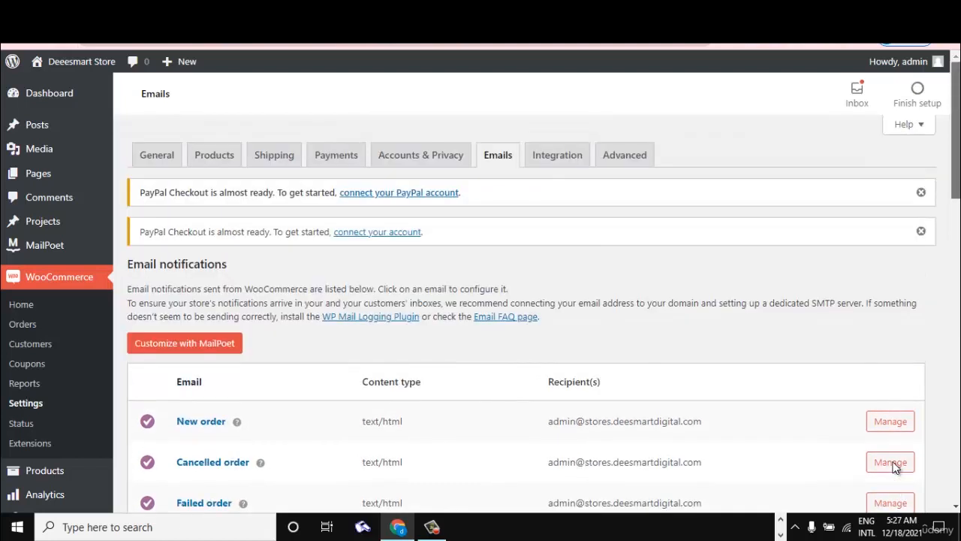
pyautogui.click(558, 155)
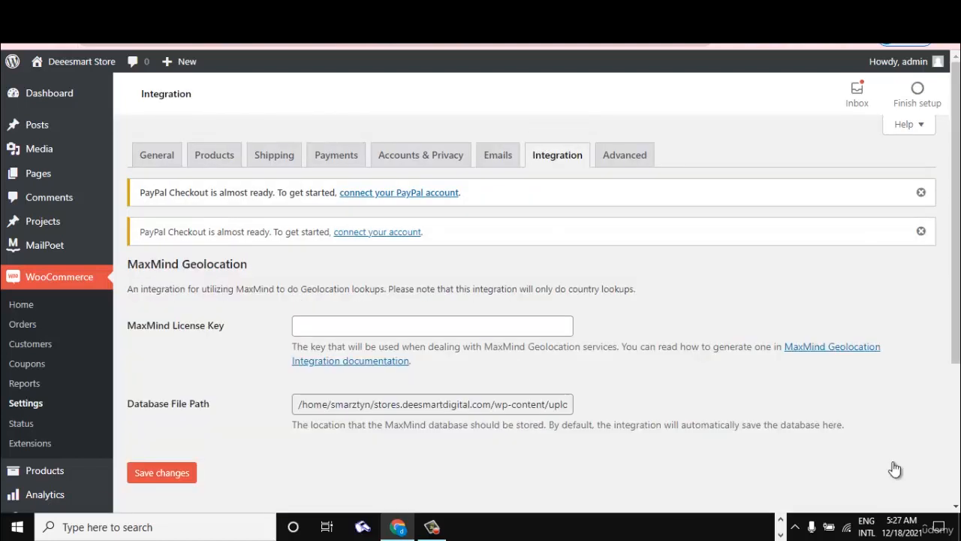
# Open the Advanced WooCommerce settings and look through the checkout and account endpoints
pyautogui.click(625, 154)
pyautogui.scroll(-7, 896, 468)
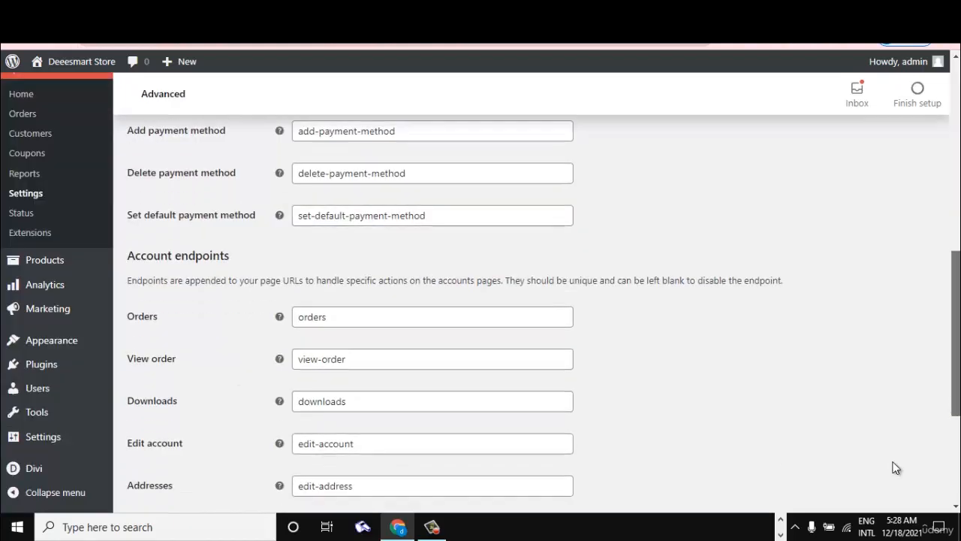
pyautogui.scroll(-3, 896, 468)
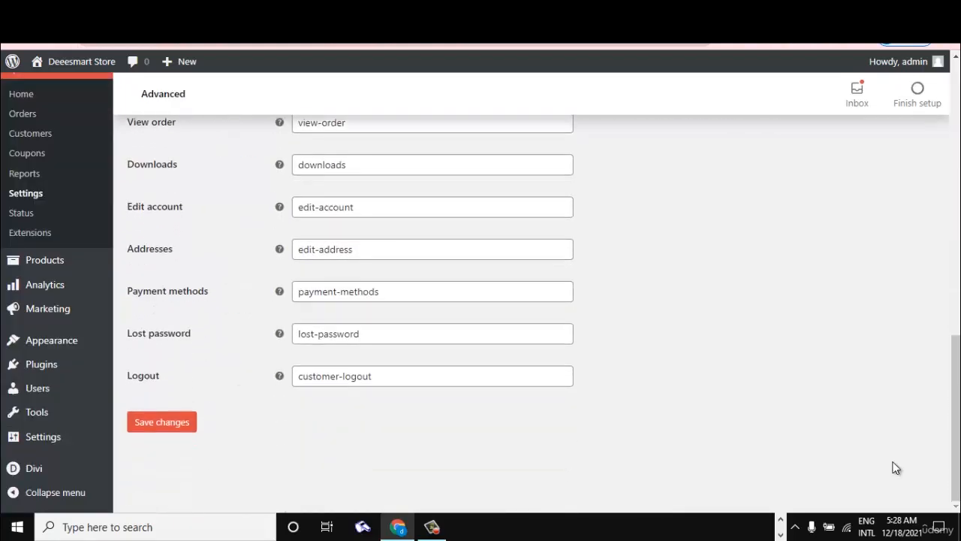
pyautogui.scroll(10, 896, 468)
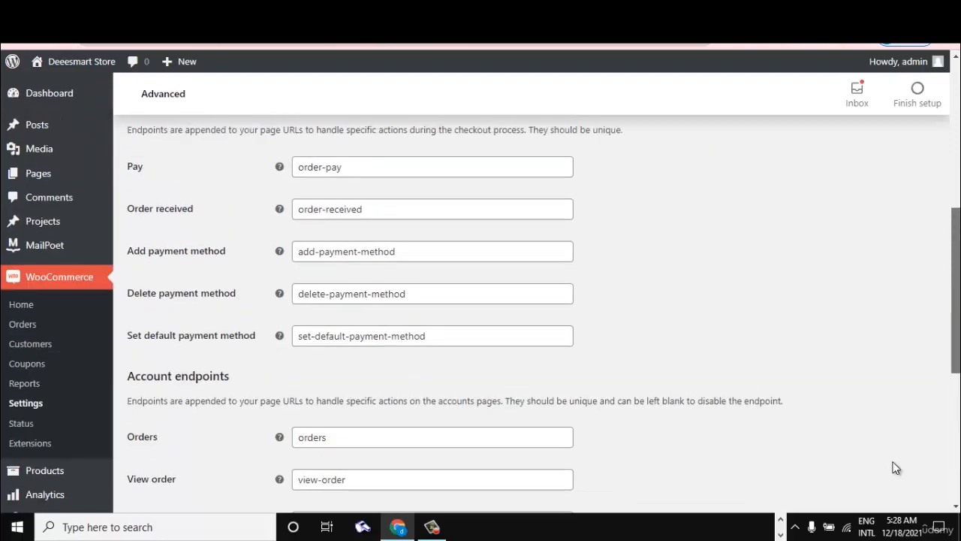